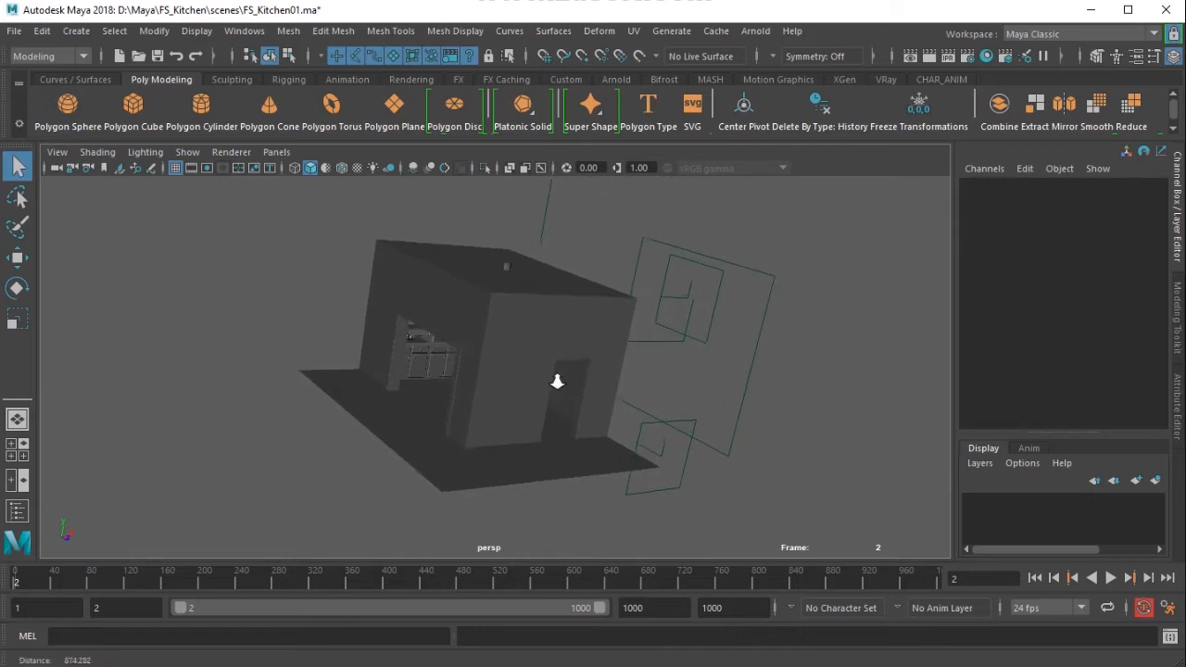
- Create a new perspective camera for the kitchen interior and set its focal length to 20
{"action": "left_click_drag", "start_coordinate": [652, 381], "coordinate": [699, 388], "text": "alt"}
{"action": "scroll", "coordinate": [557, 388], "scroll_direction": "up", "scroll_amount": 3}
{"action": "mouse_move", "coordinate": [557, 387]}
{"action": "left_mouse_down", "text": "alt"}
{"action": "mouse_move", "coordinate": [508, 365]}
{"action": "mouse_move", "coordinate": [542, 366]}
{"action": "mouse_move", "coordinate": [473, 371]}
{"action": "mouse_move", "coordinate": [583, 373]}
{"action": "mouse_move", "coordinate": [527, 380]}
{"action": "mouse_move", "coordinate": [574, 376]}
{"action": "mouse_move", "coordinate": [557, 381]}
{"action": "left_mouse_up", "text": "alt"}
{"action": "scroll", "coordinate": [543, 366], "scroll_direction": "up", "scroll_amount": 3}
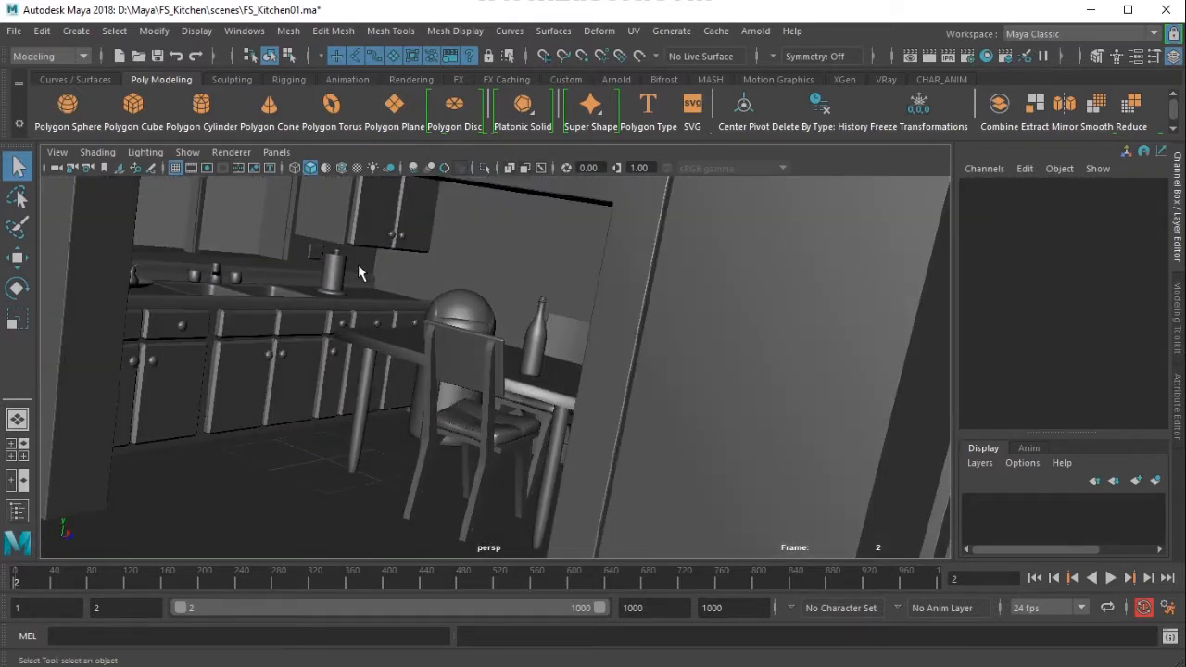
{"action": "left_click", "coordinate": [276, 152]}
{"action": "mouse_move", "coordinate": [306, 169]}
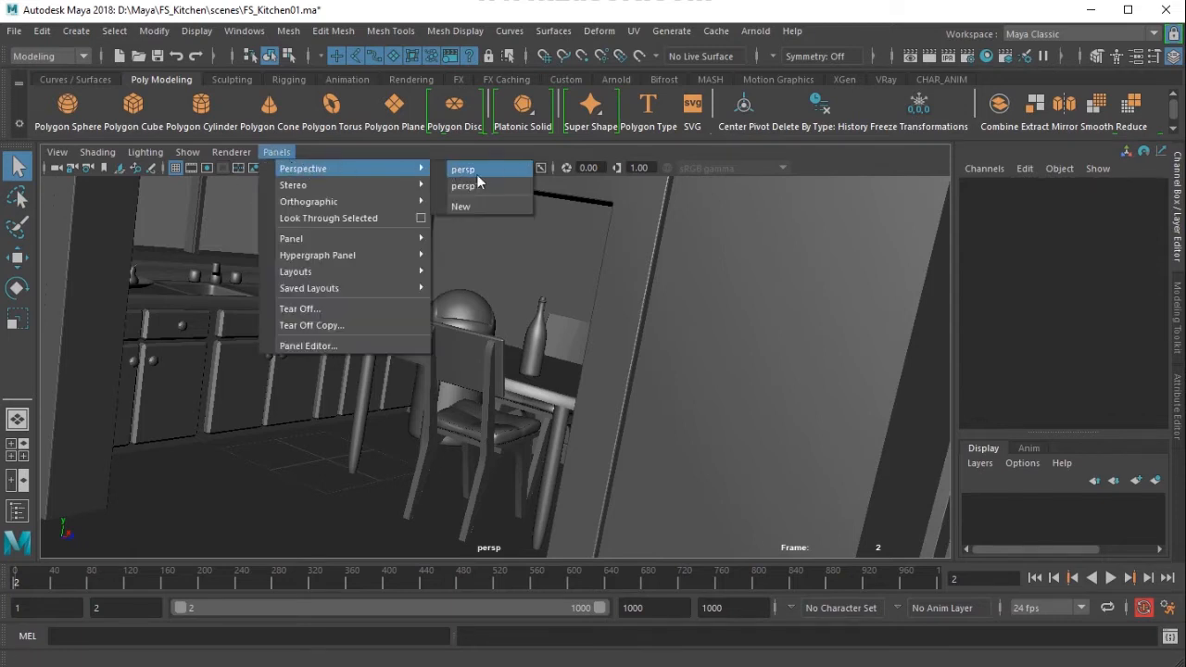
{"action": "left_click", "coordinate": [495, 207]}
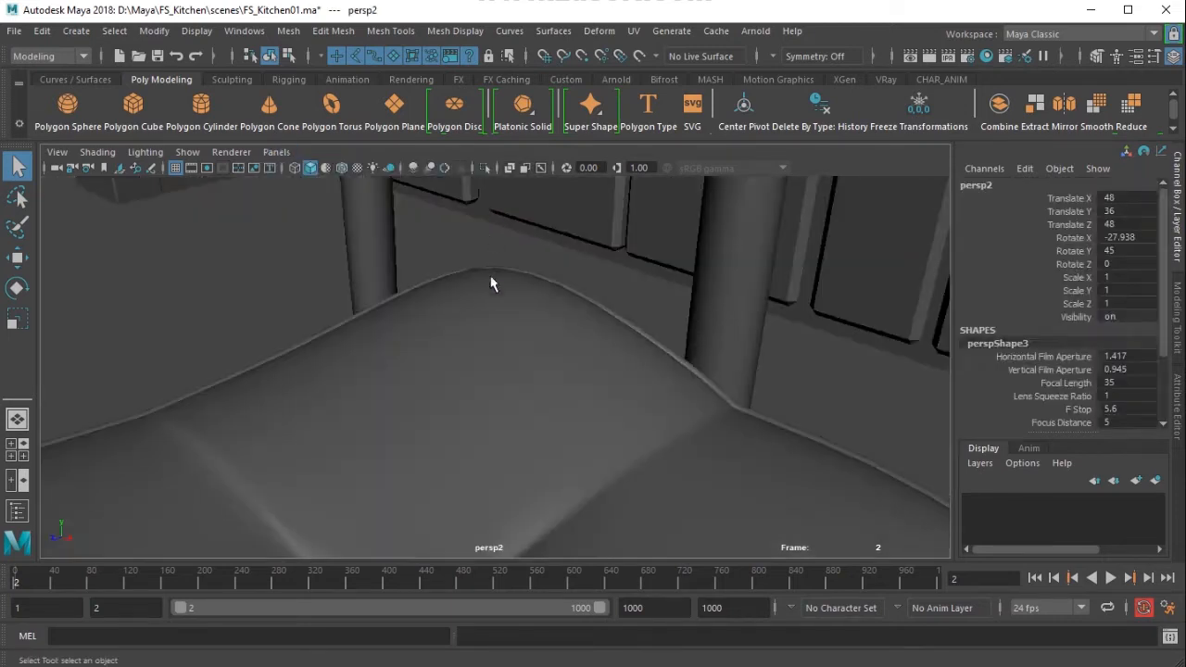
{"action": "left_click", "coordinate": [1137, 382]}
{"action": "type", "text": "20"}
{"action": "key", "text": "Return"}
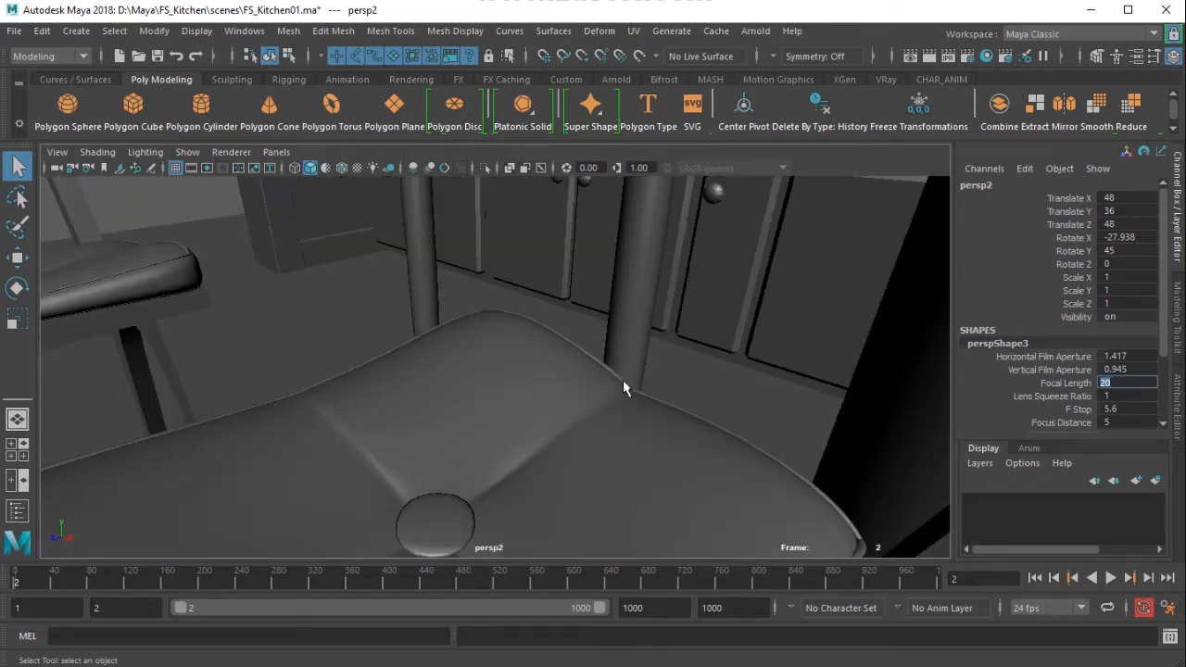
- Reposition the new camera inside the kitchen to frame the dining table, chairs, window and cabinets
{"action": "right_click_drag", "start_coordinate": [660, 369], "coordinate": [491, 372], "text": "alt"}
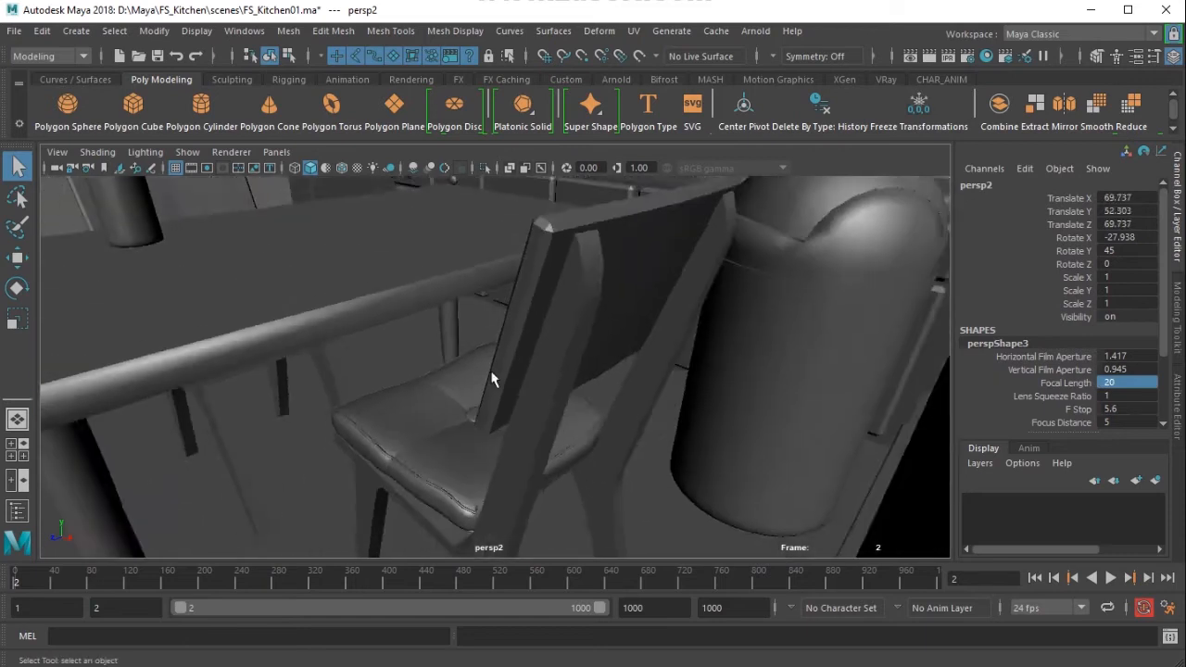
{"action": "left_click_drag", "start_coordinate": [520, 374], "coordinate": [636, 348], "text": "alt"}
{"action": "right_click_drag", "start_coordinate": [636, 348], "coordinate": [612, 326], "text": "alt"}
{"action": "middle_click_drag", "start_coordinate": [607, 319], "coordinate": [555, 420], "text": "alt"}
{"action": "right_click_drag", "start_coordinate": [556, 421], "coordinate": [526, 424], "text": "alt"}
{"action": "left_click_drag", "start_coordinate": [526, 425], "coordinate": [591, 392], "text": "alt"}
{"action": "right_click_drag", "start_coordinate": [591, 392], "coordinate": [608, 410], "text": "alt"}
{"action": "left_click_drag", "start_coordinate": [587, 395], "coordinate": [595, 387], "text": "alt"}
{"action": "middle_click_drag", "start_coordinate": [609, 366], "coordinate": [592, 388], "text": "alt"}
{"action": "right_click_drag", "start_coordinate": [592, 387], "coordinate": [479, 426], "text": "alt"}
{"action": "left_click_drag", "start_coordinate": [479, 427], "coordinate": [540, 414], "text": "alt"}
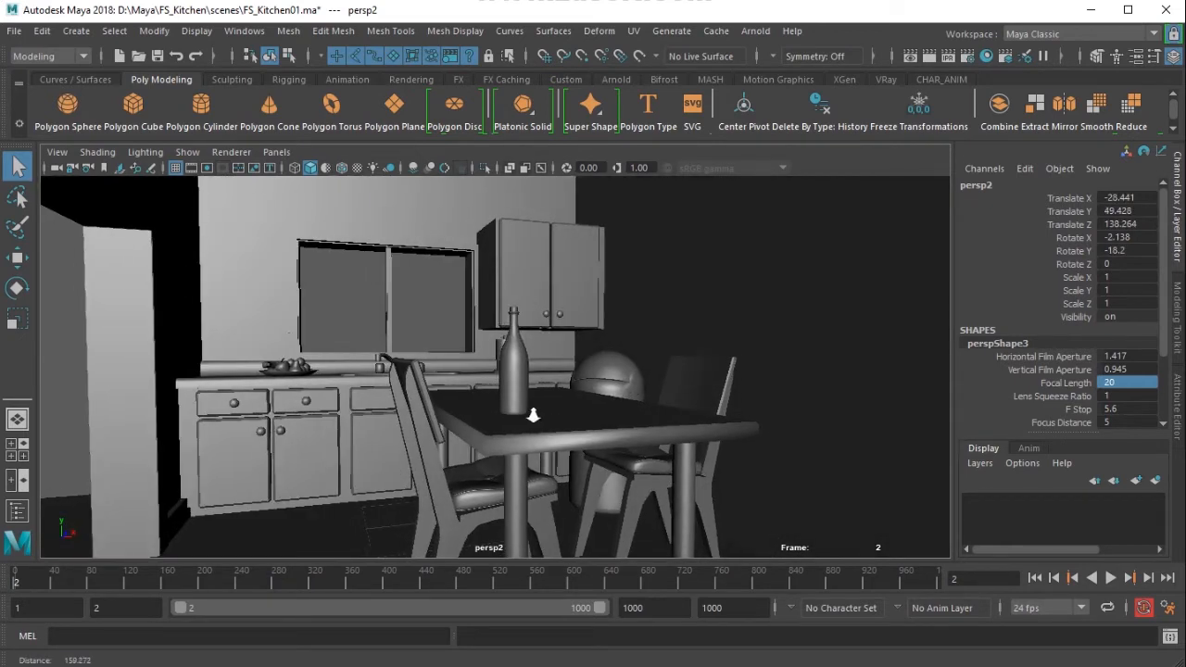
- Try a focal length of 35 for the kitchen camera
{"action": "left_click", "coordinate": [1111, 383]}
{"action": "type", "text": "35"}
{"action": "key", "text": "Return"}
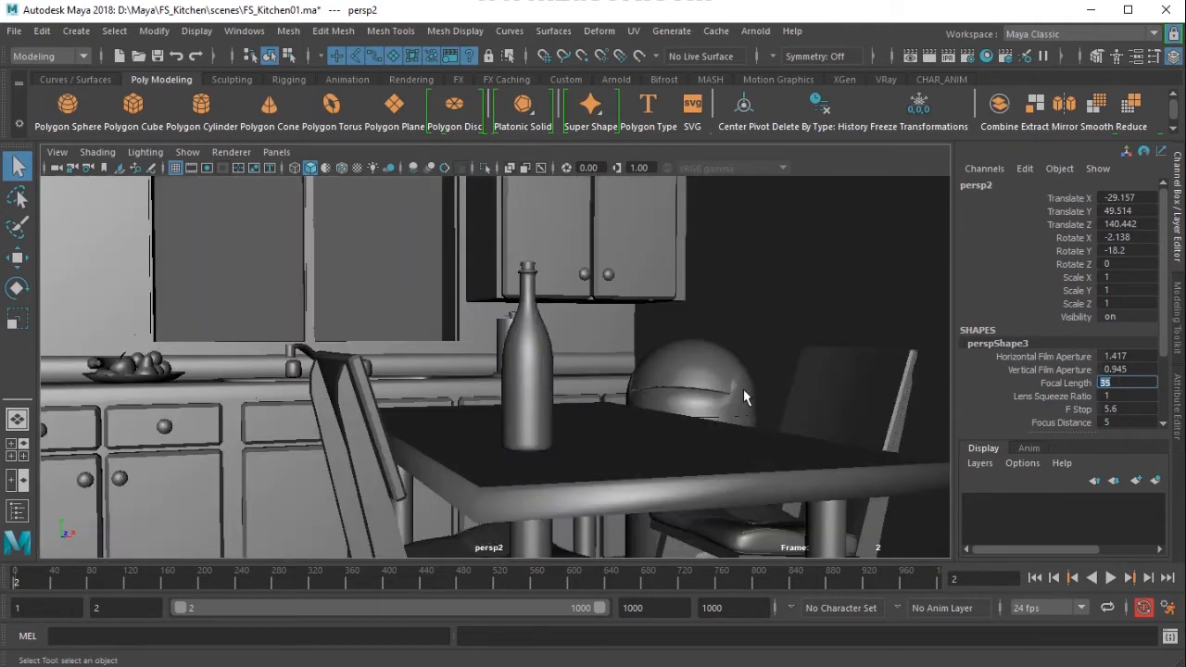
- Show the camera's resolution gate, set the focal length to 20 and reframe the kitchen within the gate
{"action": "left_click", "coordinate": [206, 167]}
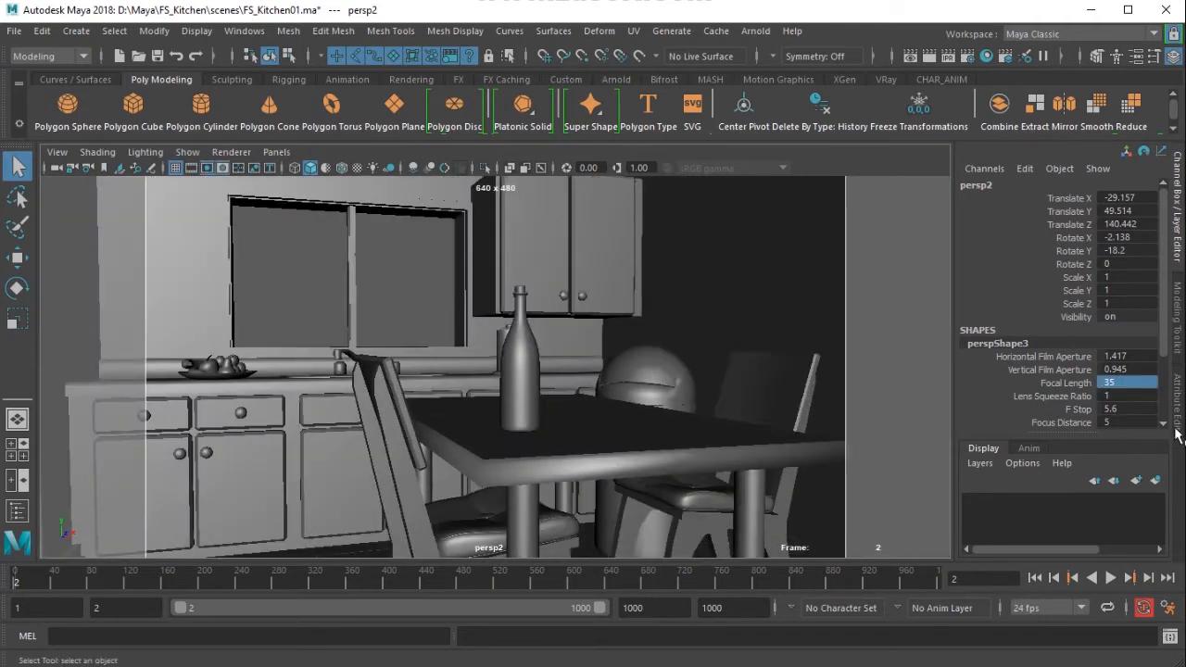
{"action": "left_click", "coordinate": [1133, 384]}
{"action": "key", "text": "Return"}
{"action": "mouse_move", "coordinate": [651, 397]}
{"action": "middle_mouse_down", "text": "alt"}
{"action": "mouse_move", "coordinate": [663, 404]}
{"action": "mouse_move", "coordinate": [646, 416]}
{"action": "middle_mouse_up", "text": "alt"}
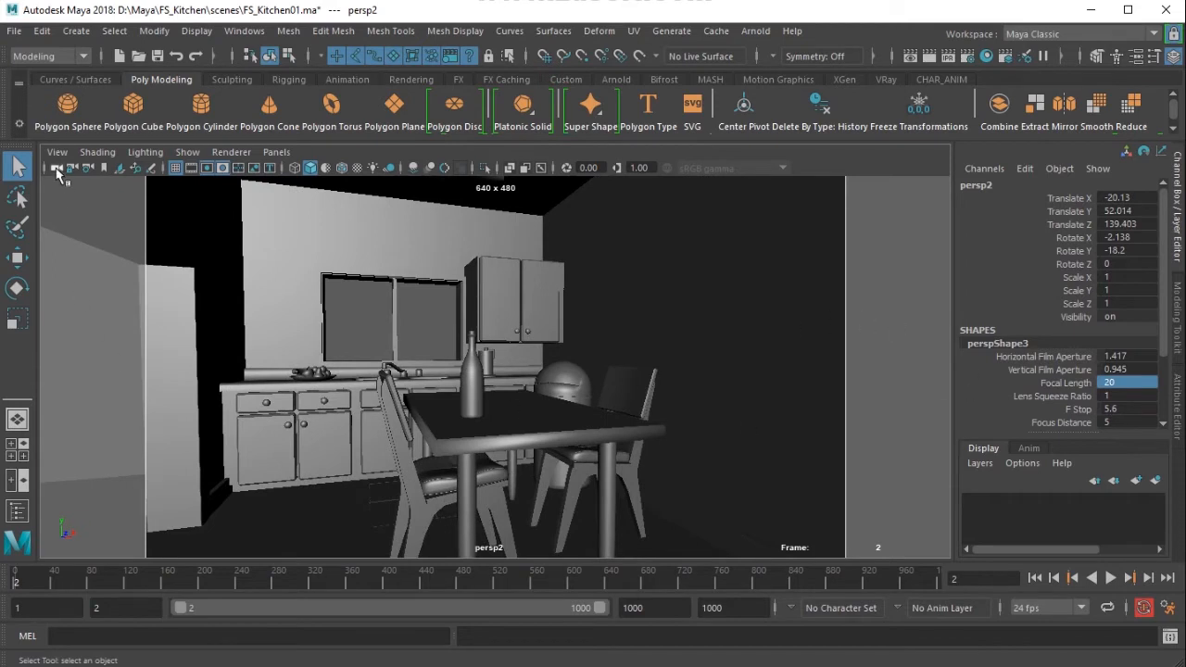
- Lock all translate, rotate, scale and visibility channels of the persp2 camera
{"action": "left_click_drag", "start_coordinate": [1075, 202], "coordinate": [1081, 319]}
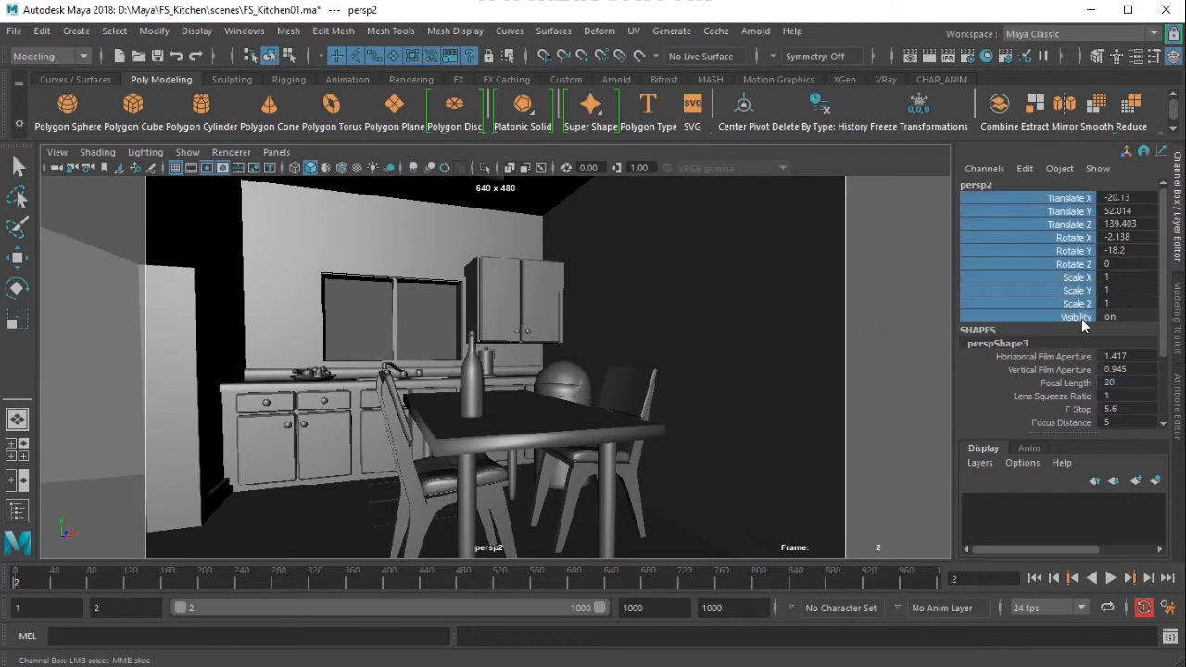
{"action": "right_click", "coordinate": [1079, 264]}
{"action": "left_click", "coordinate": [1066, 316]}
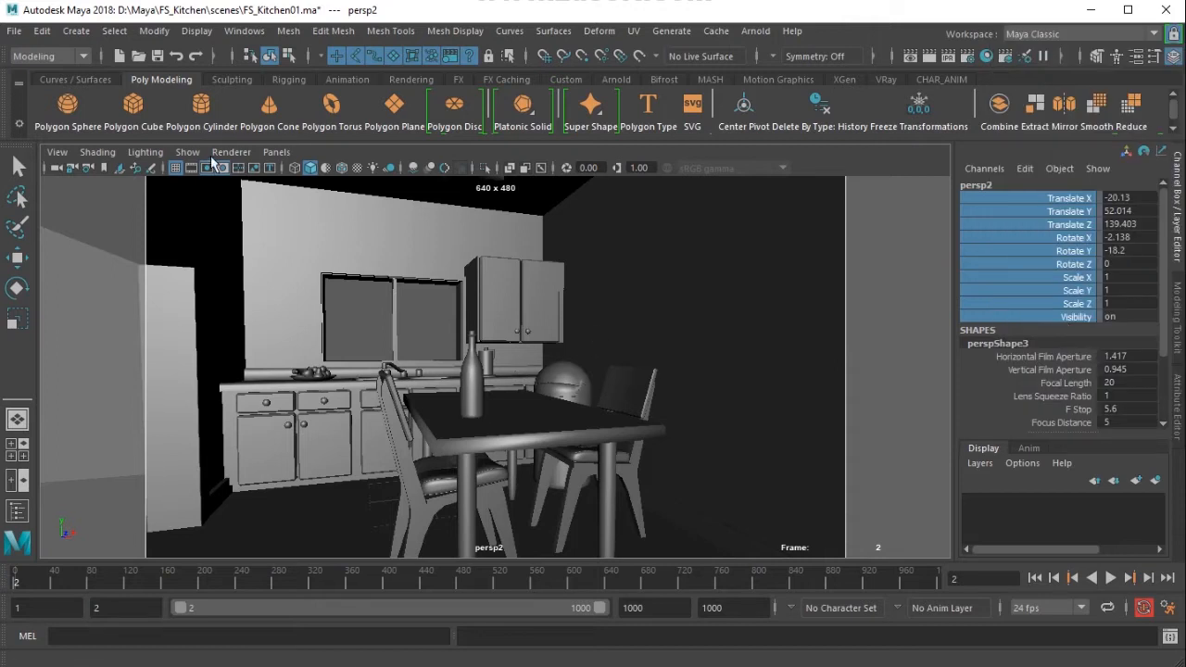
- In the persp view, select all the room and furniture geometry and assign a new VRay Mtl to it
{"action": "left_click", "coordinate": [279, 159]}
{"action": "mouse_move", "coordinate": [348, 170]}
{"action": "left_click", "coordinate": [489, 169]}
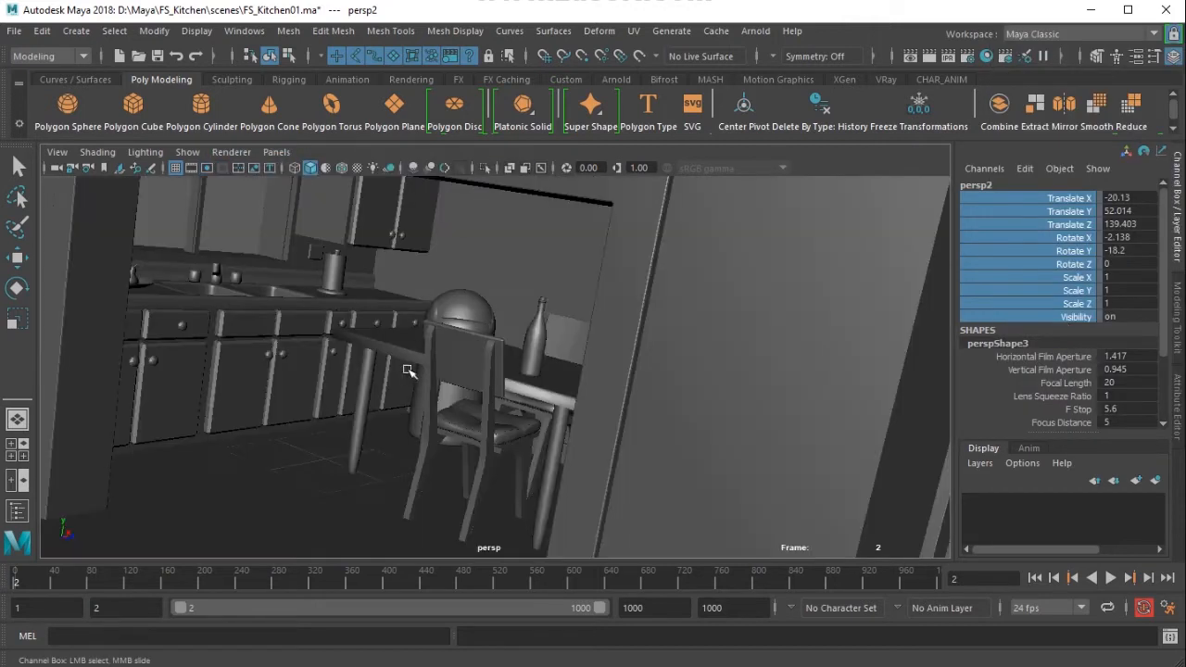
{"action": "mouse_move", "coordinate": [422, 369]}
{"action": "left_mouse_down", "text": "alt"}
{"action": "mouse_move", "coordinate": [426, 399]}
{"action": "mouse_move", "coordinate": [413, 364]}
{"action": "left_mouse_up", "text": "alt"}
{"action": "left_click_drag", "start_coordinate": [323, 233], "coordinate": [615, 450]}
{"action": "left_click_drag", "start_coordinate": [481, 462], "coordinate": [451, 451], "text": "alt"}
{"action": "left_click_drag", "start_coordinate": [255, 412], "coordinate": [298, 445]}
{"action": "left_click_drag", "start_coordinate": [396, 500], "coordinate": [685, 545], "text": "ctrl"}
{"action": "left_click_drag", "start_coordinate": [637, 393], "coordinate": [662, 339], "text": "alt"}
{"action": "middle_click_drag", "start_coordinate": [612, 316], "coordinate": [625, 416], "text": "alt"}
{"action": "left_click_drag", "start_coordinate": [653, 324], "coordinate": [576, 262], "text": "ctrl"}
{"action": "left_click_drag", "start_coordinate": [549, 352], "coordinate": [454, 320], "text": "alt"}
{"action": "middle_click_drag", "start_coordinate": [454, 319], "coordinate": [553, 323], "text": "alt"}
{"action": "scroll", "coordinate": [464, 423], "scroll_direction": "up", "scroll_amount": 5}
{"action": "left_click_drag", "start_coordinate": [318, 360], "coordinate": [546, 389], "text": "alt"}
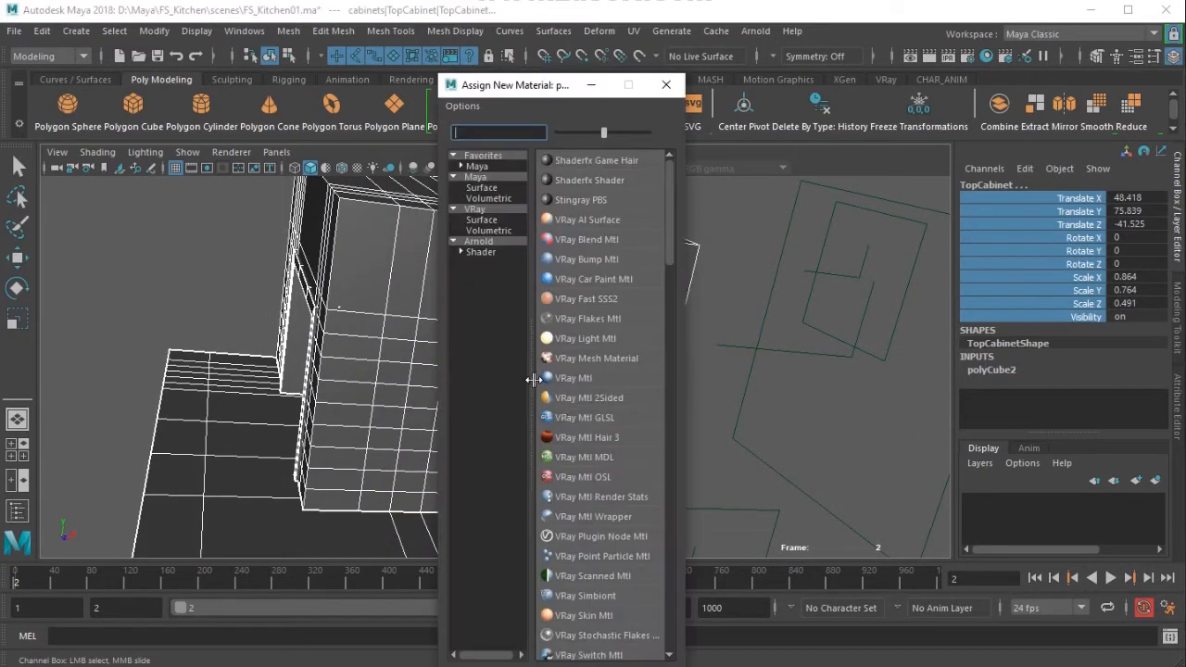
{"action": "left_click_drag", "start_coordinate": [518, 88], "coordinate": [706, 96]}
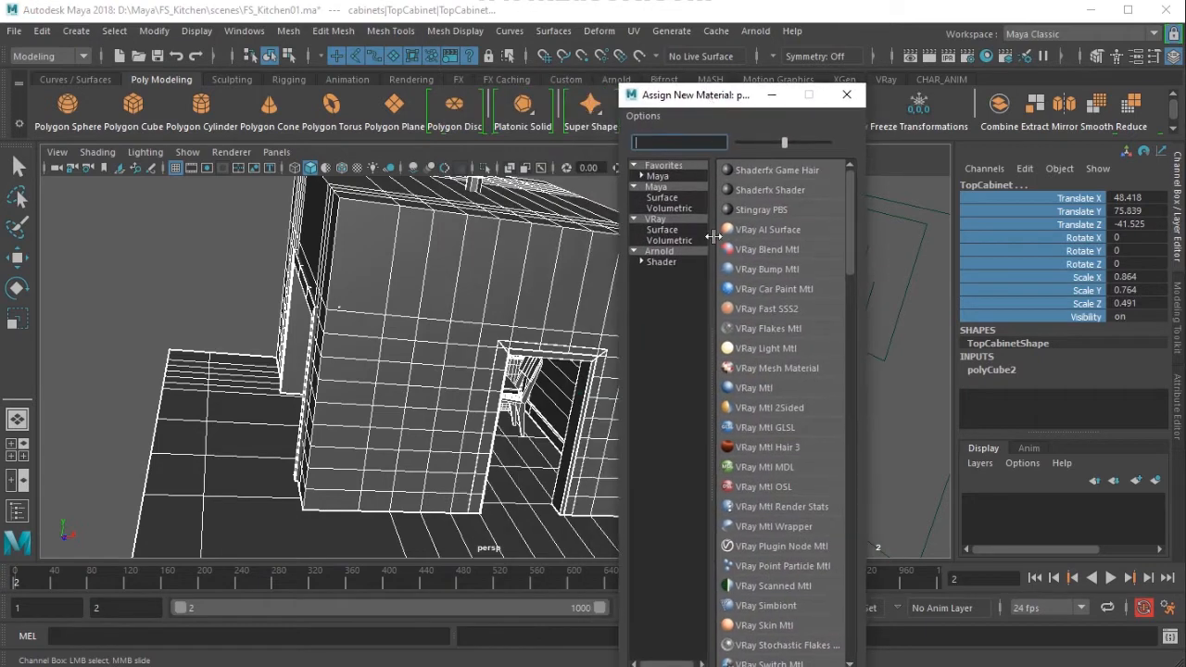
{"action": "left_click_drag", "start_coordinate": [794, 145], "coordinate": [850, 165]}
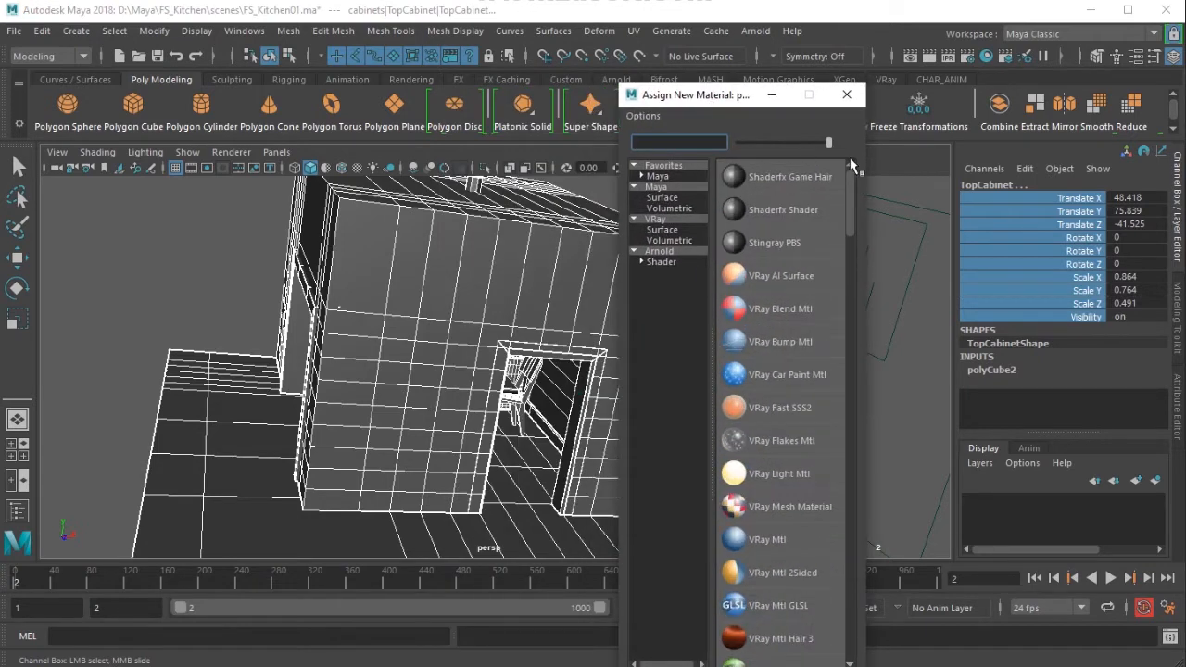
{"action": "left_click", "coordinate": [771, 538]}
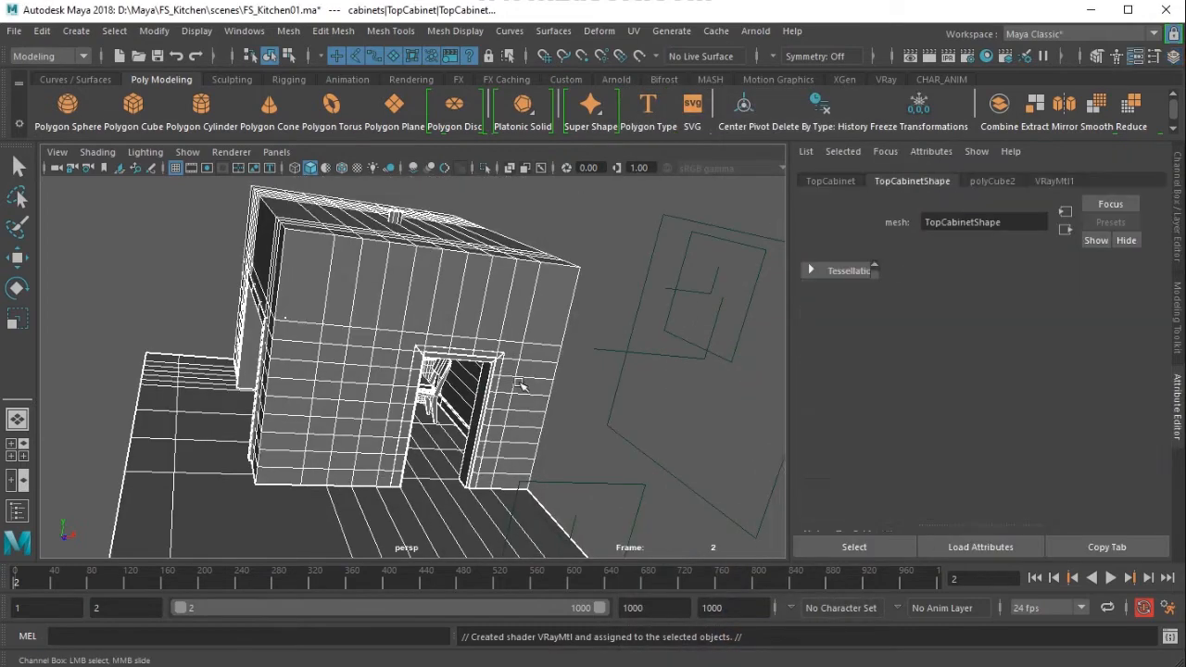
- View the kitchen through the persp2 camera in smooth shading, selecting the room's wall mesh
{"action": "mouse_move", "coordinate": [370, 397]}
{"action": "left_mouse_down", "text": "alt"}
{"action": "mouse_move", "coordinate": [522, 392]}
{"action": "mouse_move", "coordinate": [368, 384]}
{"action": "left_mouse_up", "text": "alt"}
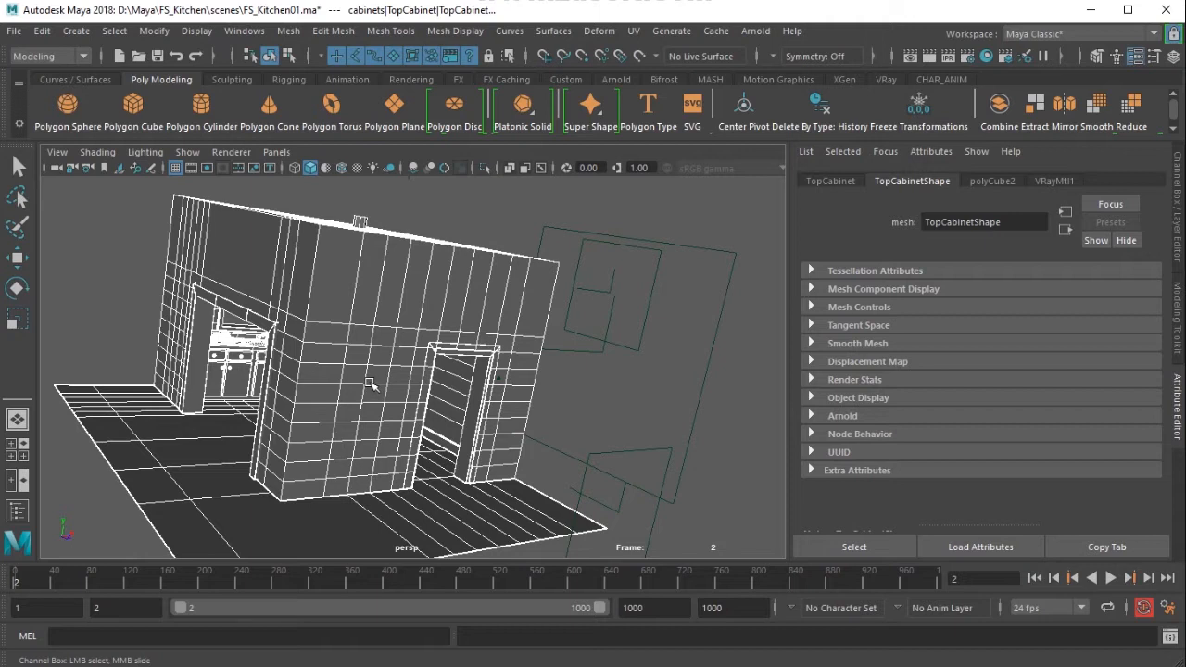
{"action": "left_click", "coordinate": [276, 151]}
{"action": "mouse_move", "coordinate": [315, 168]}
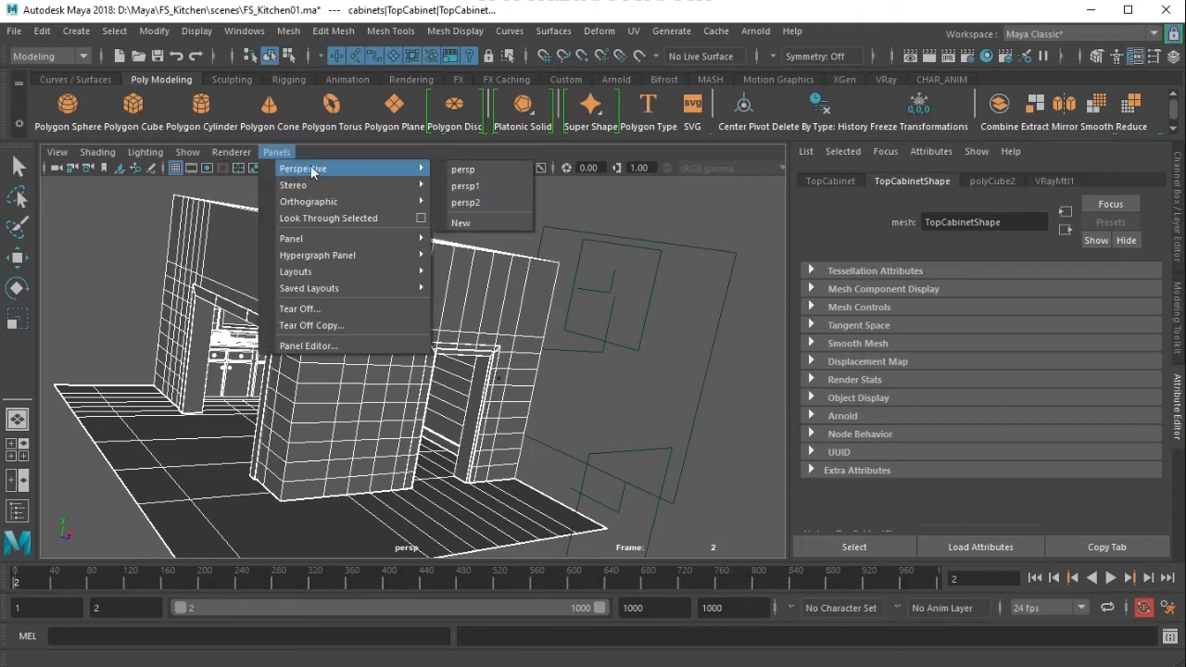
{"action": "left_click", "coordinate": [491, 204]}
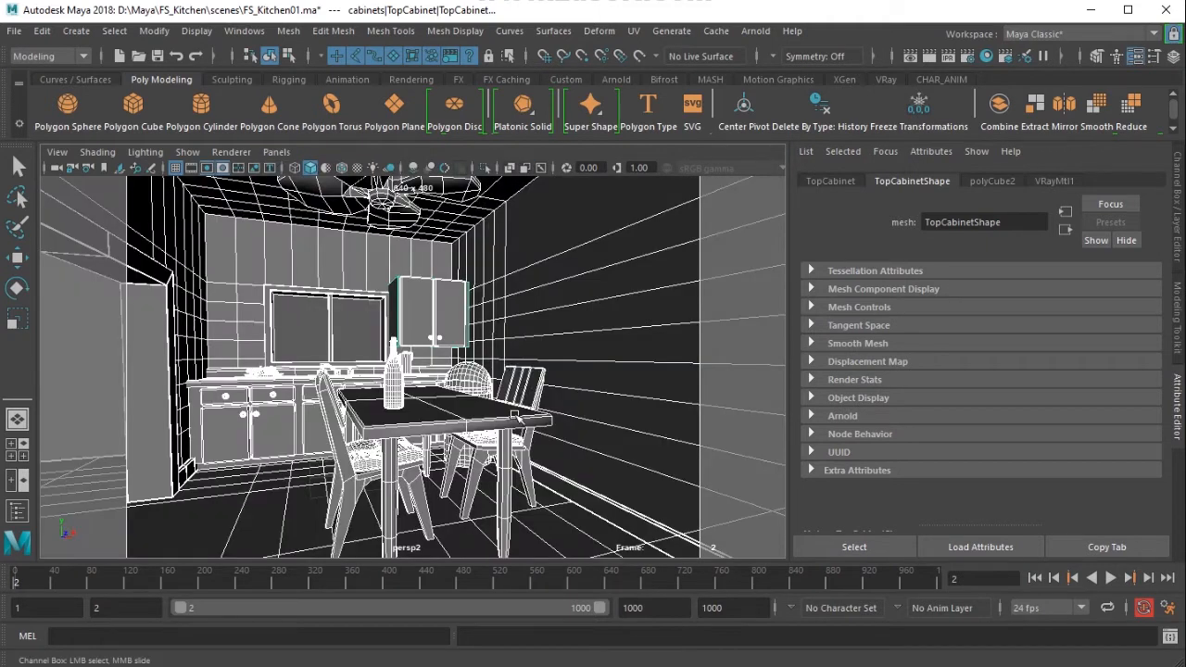
{"action": "left_click", "coordinate": [311, 334]}
{"action": "key", "text": "5"}
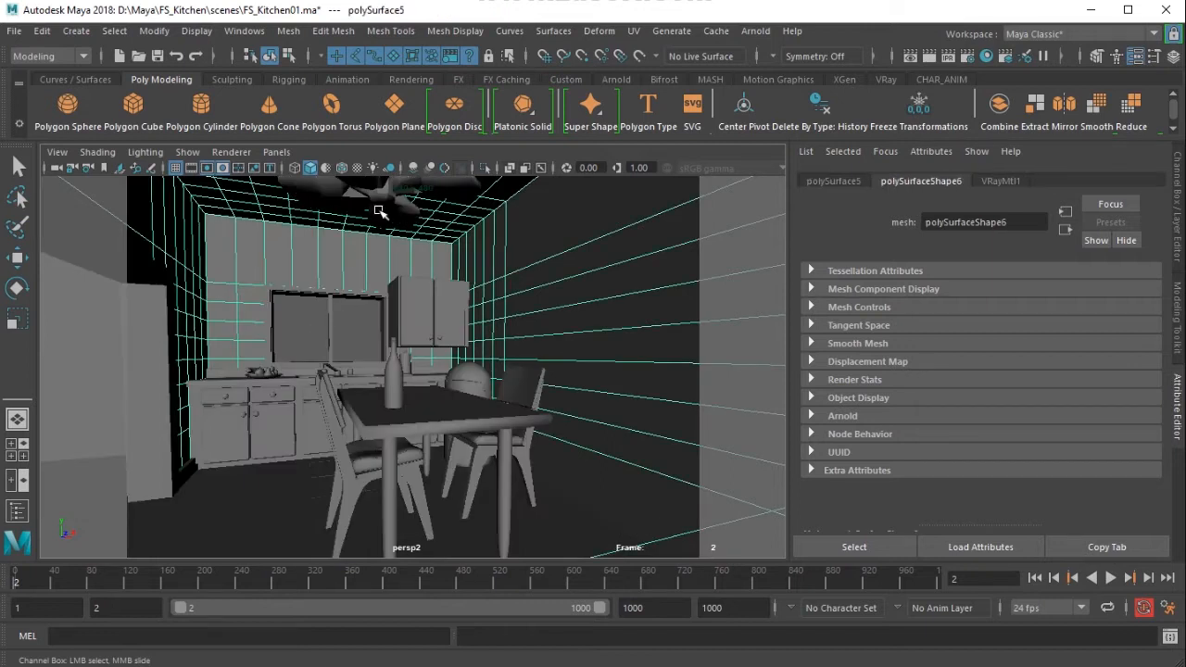
- Delete the ceiling fan from inside the room in the persp view, and return to the persp2 camera
{"action": "key", "text": "space"}
{"action": "left_click_drag", "start_coordinate": [393, 260], "coordinate": [397, 206]}
{"action": "scroll", "coordinate": [339, 309], "scroll_direction": "up", "scroll_amount": 5}
{"action": "left_click_drag", "start_coordinate": [341, 310], "coordinate": [585, 398], "text": "alt"}
{"action": "middle_click_drag", "start_coordinate": [584, 397], "coordinate": [439, 349], "text": "alt"}
{"action": "left_click", "coordinate": [262, 343]}
{"action": "key", "text": "Delete"}
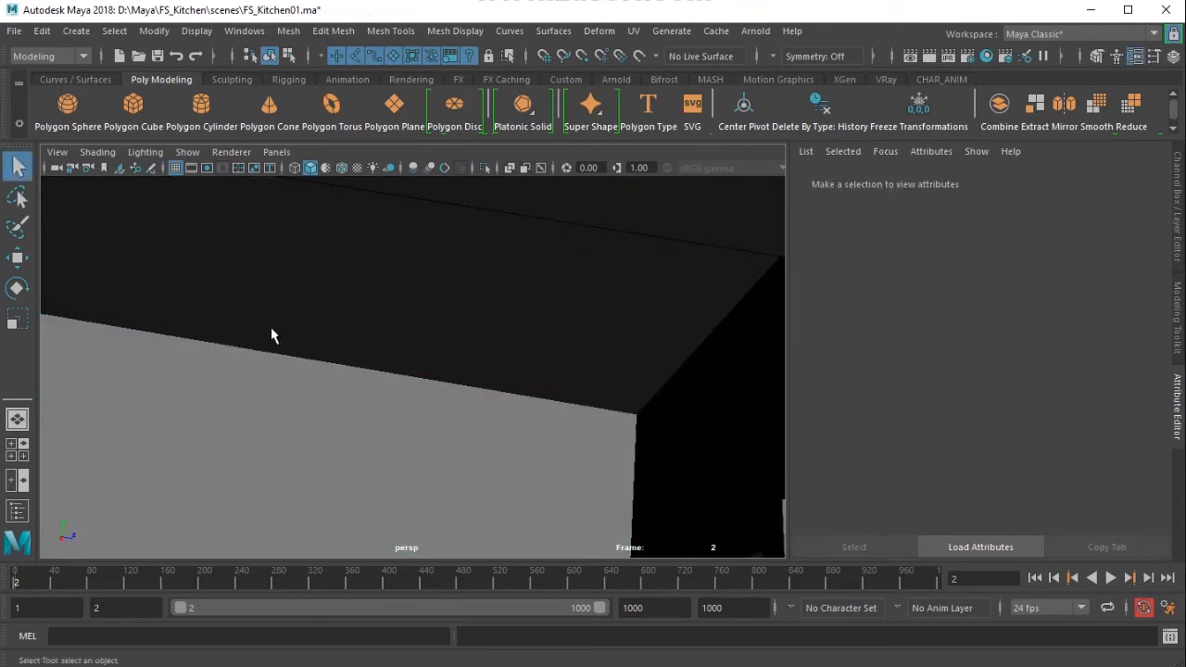
{"action": "left_click", "coordinate": [276, 152]}
{"action": "mouse_move", "coordinate": [296, 164]}
{"action": "left_click", "coordinate": [476, 192]}
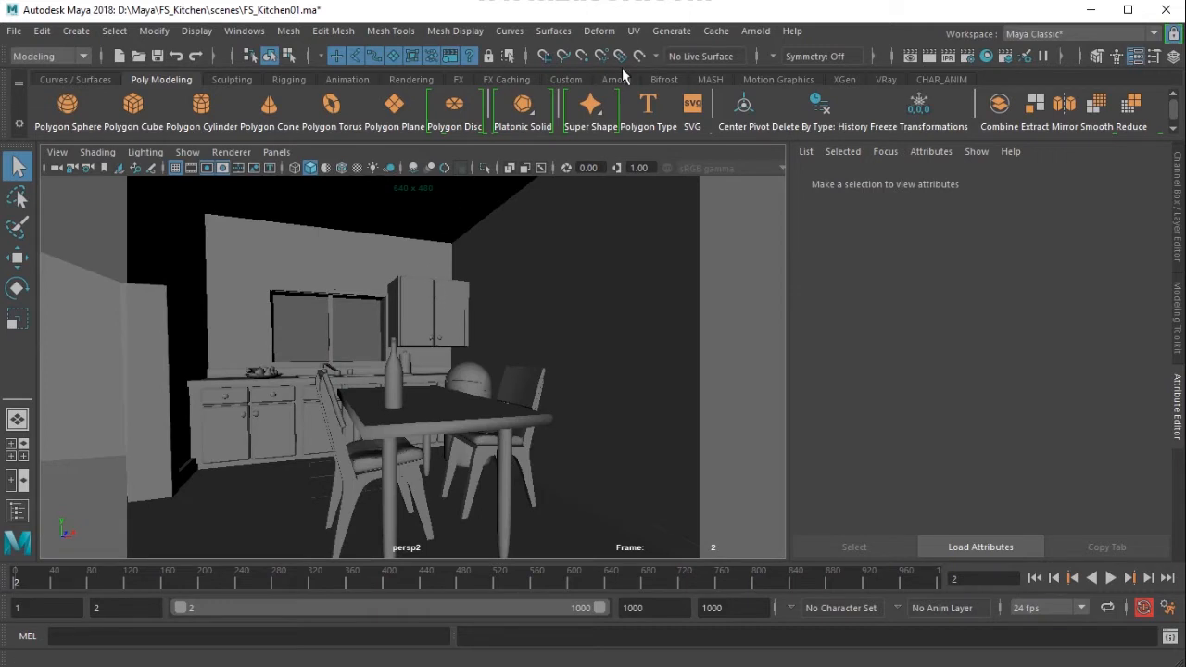
- Create a V-Ray Rect Light and raise it along the vertical axis to above tabletop height
{"action": "left_click", "coordinate": [76, 30]}
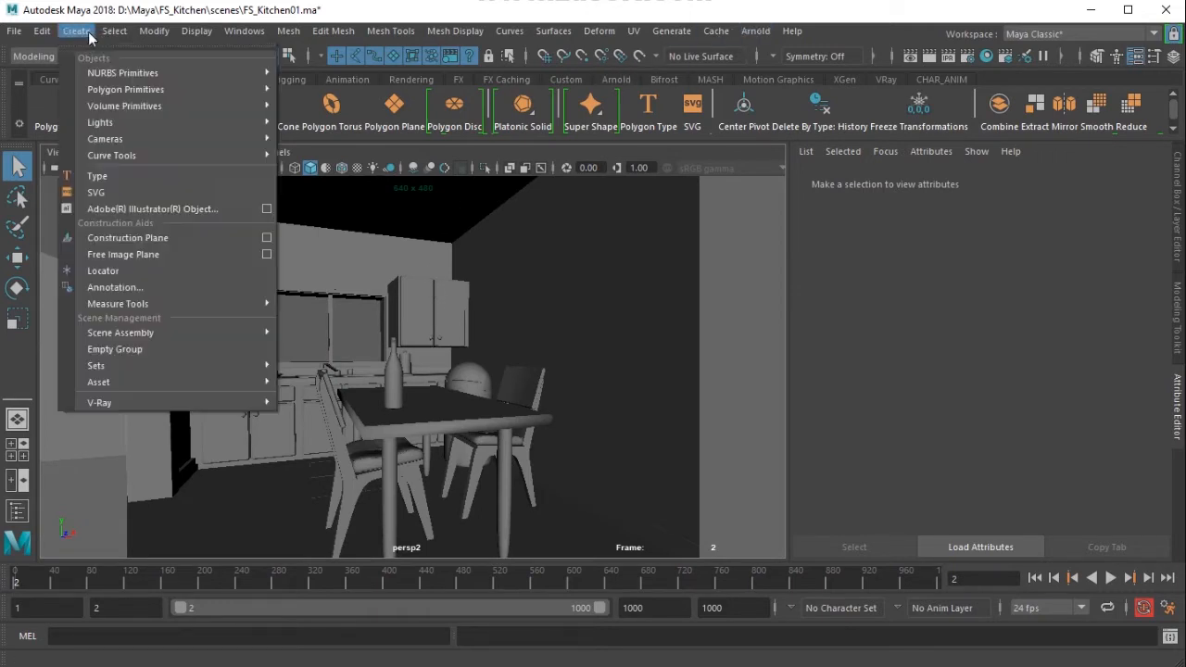
{"action": "mouse_move", "coordinate": [250, 122]}
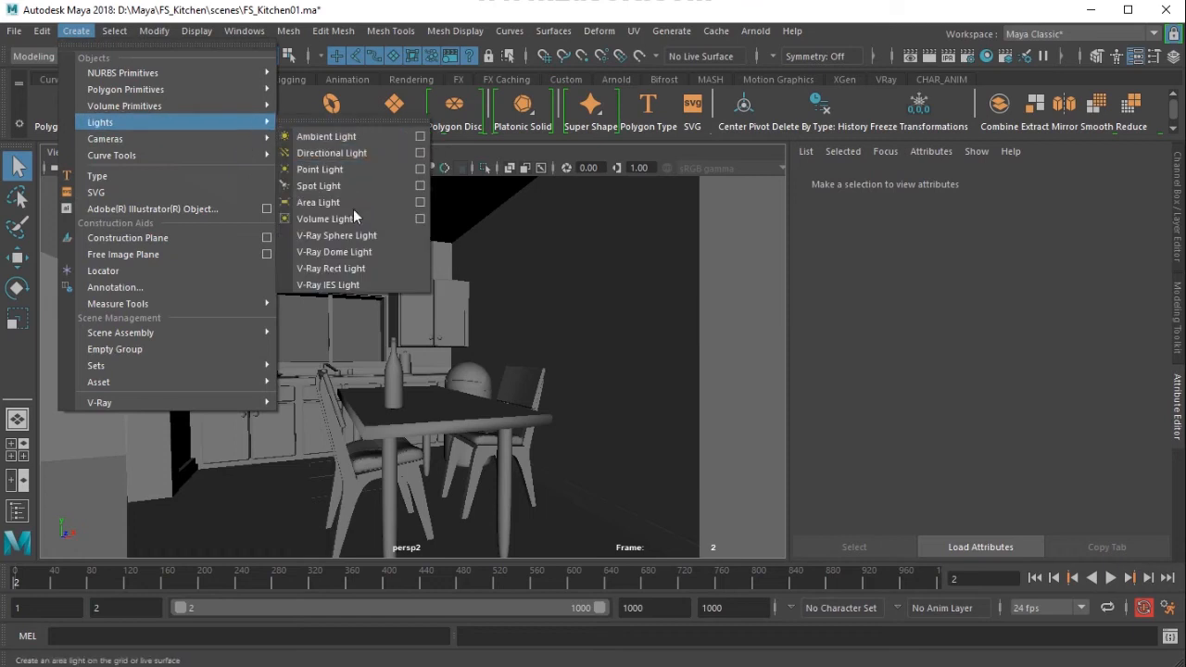
{"action": "left_click", "coordinate": [357, 267]}
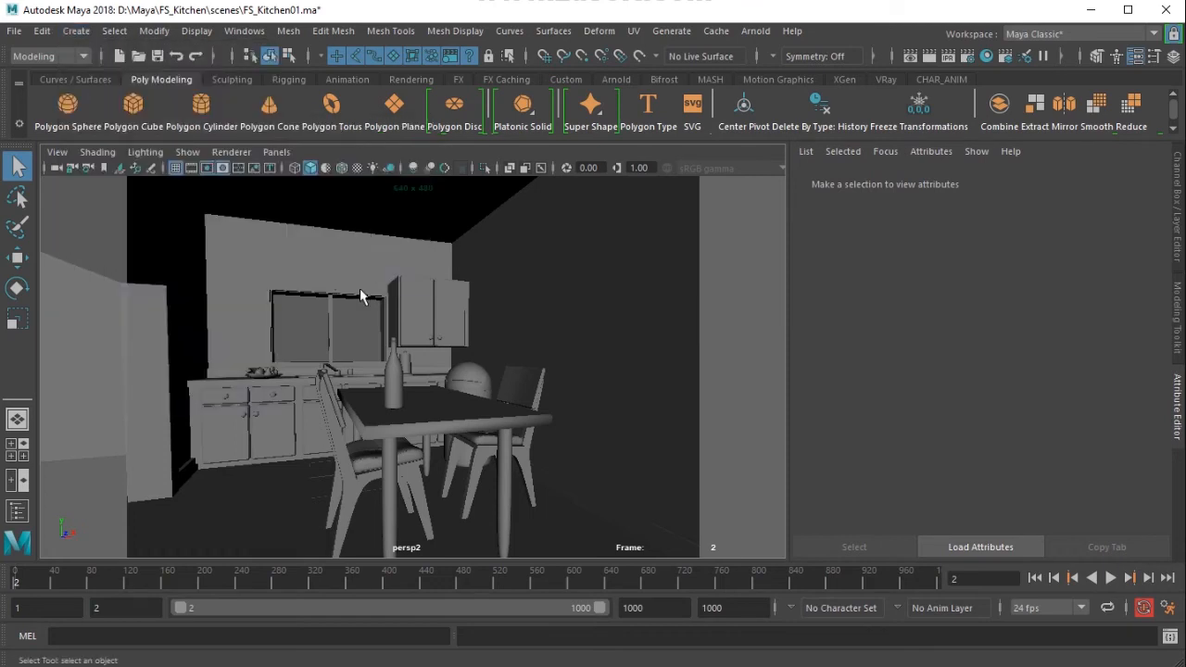
{"action": "key", "text": "w"}
{"action": "left_click_drag", "start_coordinate": [357, 389], "coordinate": [356, 250]}
- Set the rect light's U and V size to 25 and rotate it to about 132, -59, -145 degrees
{"action": "scroll", "coordinate": [960, 501], "scroll_direction": "down", "scroll_amount": 2}
{"action": "double_click", "coordinate": [962, 471]}
{"action": "type", "text": "25"}
{"action": "key", "text": "Tab"}
{"action": "type", "text": "25"}
{"action": "key", "text": "Return"}
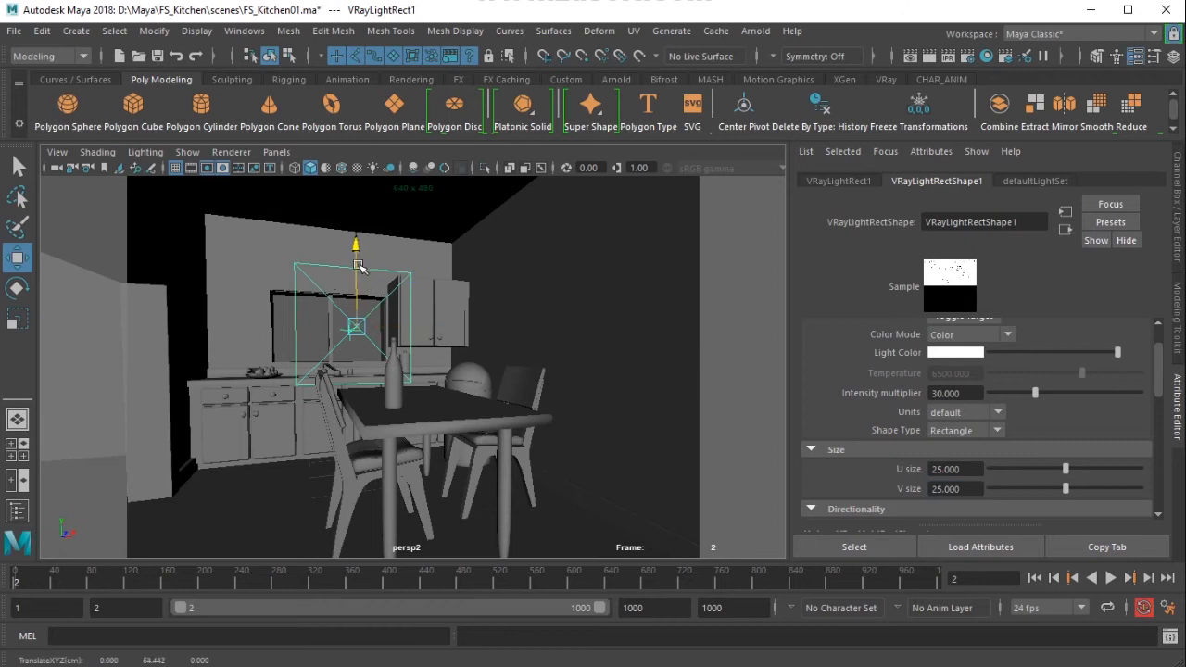
{"action": "key", "text": "e"}
{"action": "left_click_drag", "start_coordinate": [356, 362], "coordinate": [392, 377]}
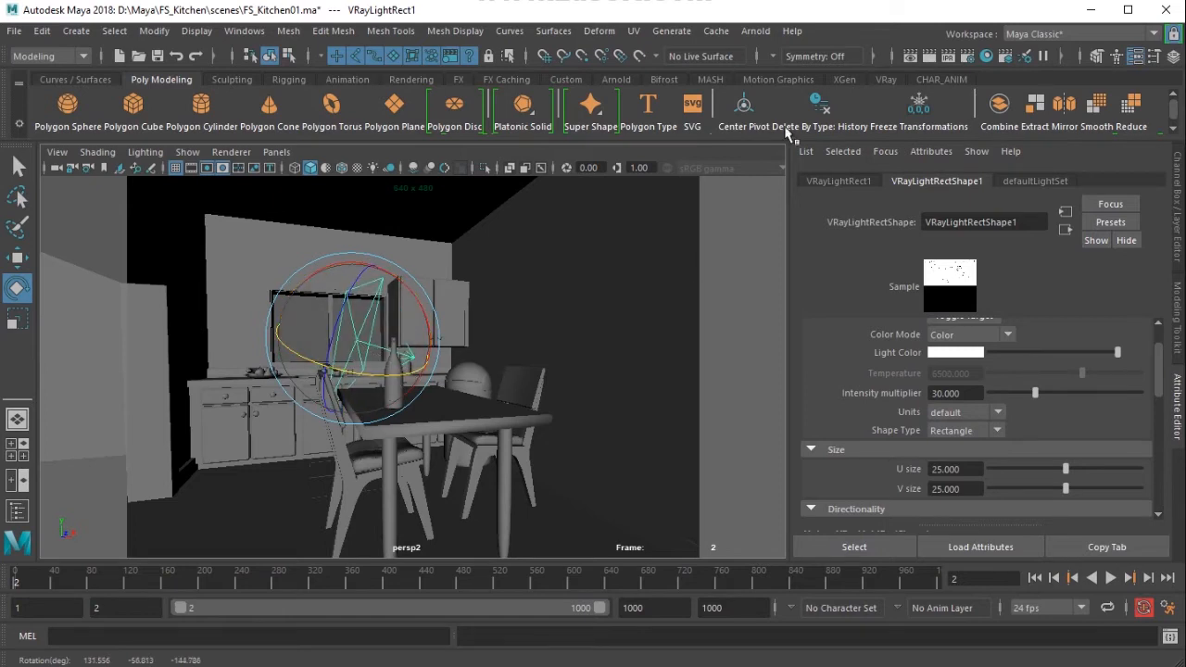
- Set the scene's renderer to V-Ray in the Render Settings and bring up the Render View options
{"action": "left_click", "coordinate": [886, 79]}
{"action": "scroll", "coordinate": [950, 124], "scroll_direction": "down", "scroll_amount": 2}
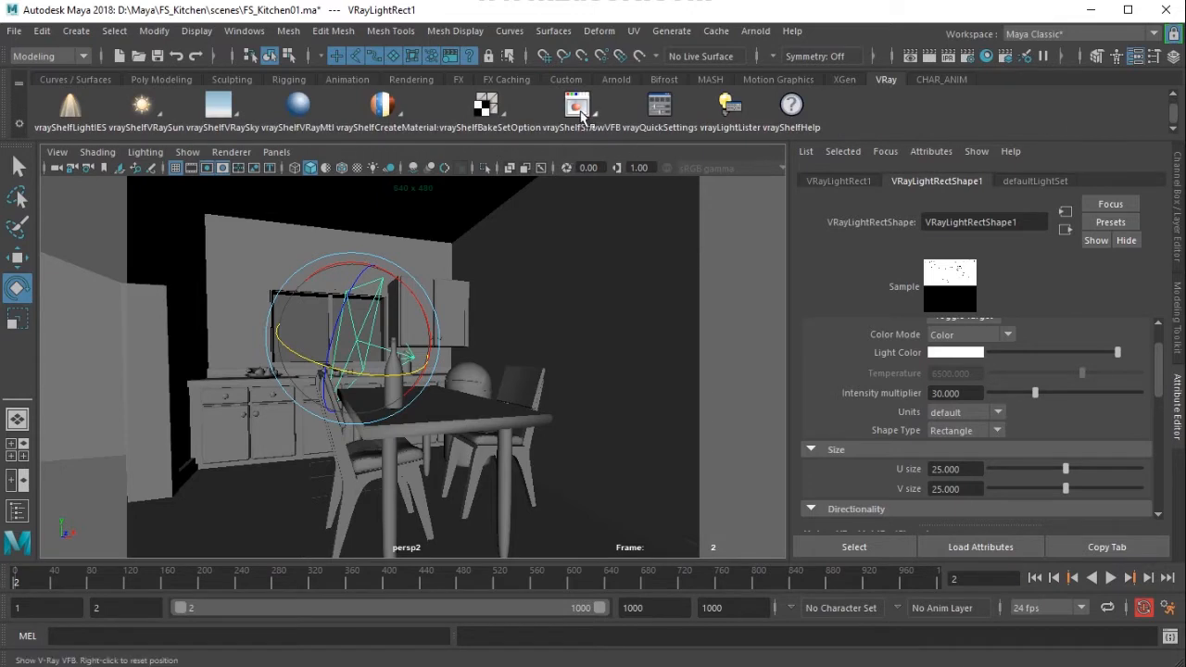
{"action": "left_click", "coordinate": [968, 56]}
{"action": "left_click", "coordinate": [352, 174]}
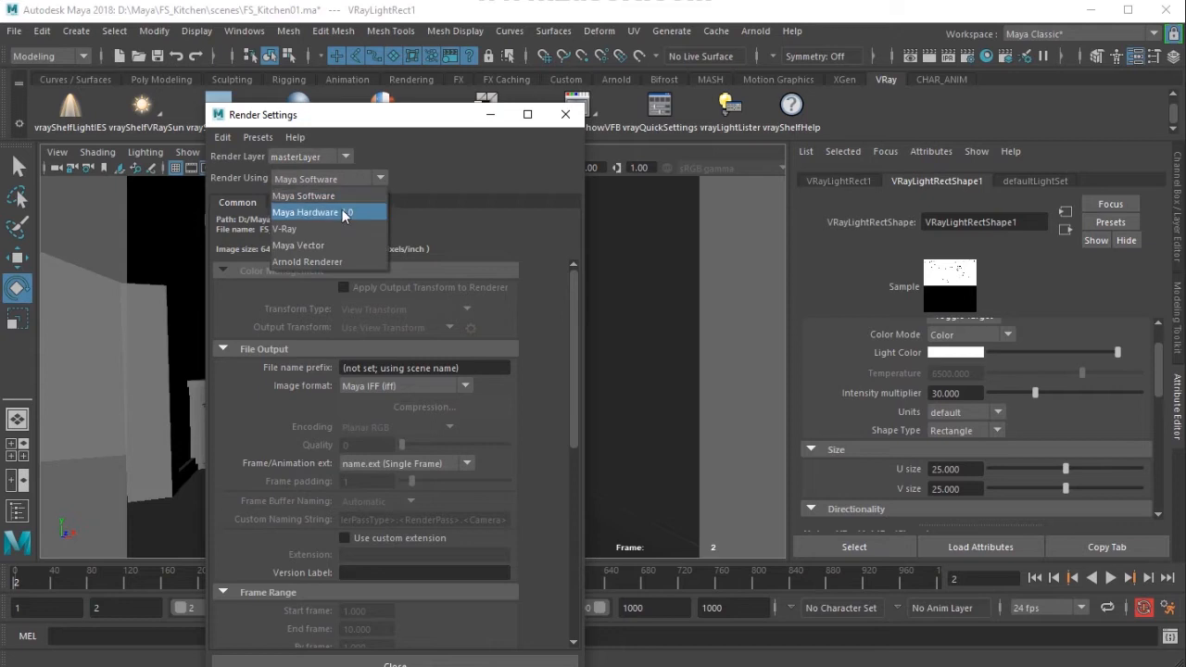
{"action": "left_click", "coordinate": [352, 227]}
{"action": "left_click_drag", "start_coordinate": [369, 123], "coordinate": [661, 93]}
{"action": "scroll", "coordinate": [829, 451], "scroll_direction": "down", "scroll_amount": 5}
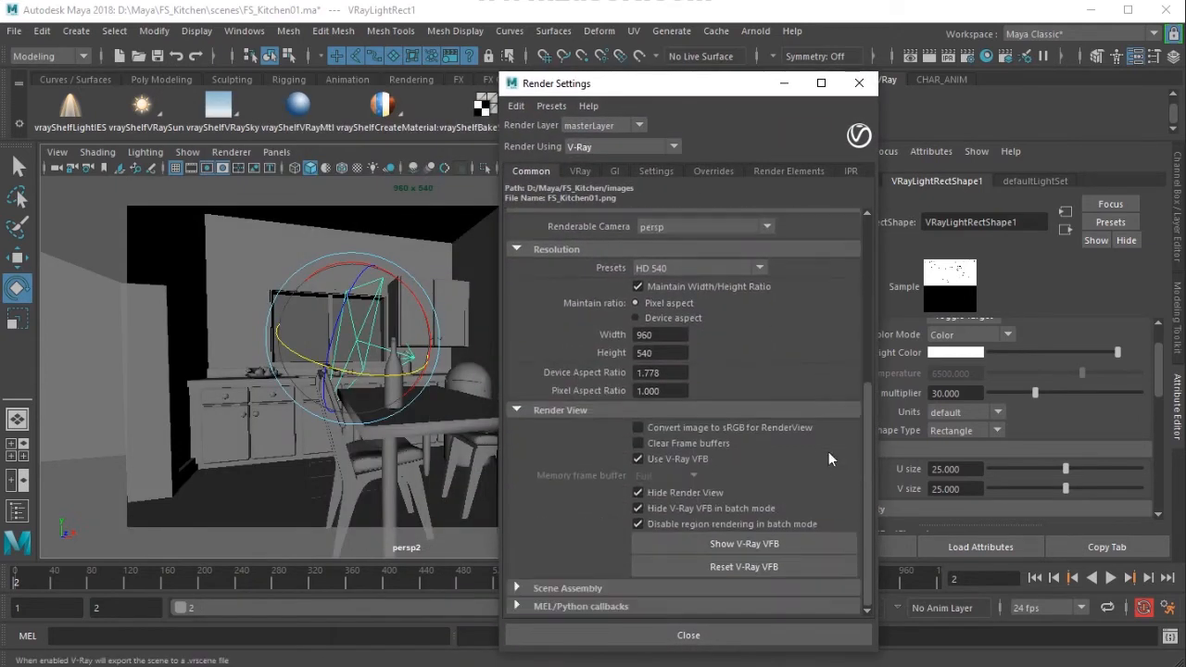
- Show the V-Ray frame buffer, minimize the Render Settings and start a render from the persp2 camera
{"action": "left_click", "coordinate": [737, 543]}
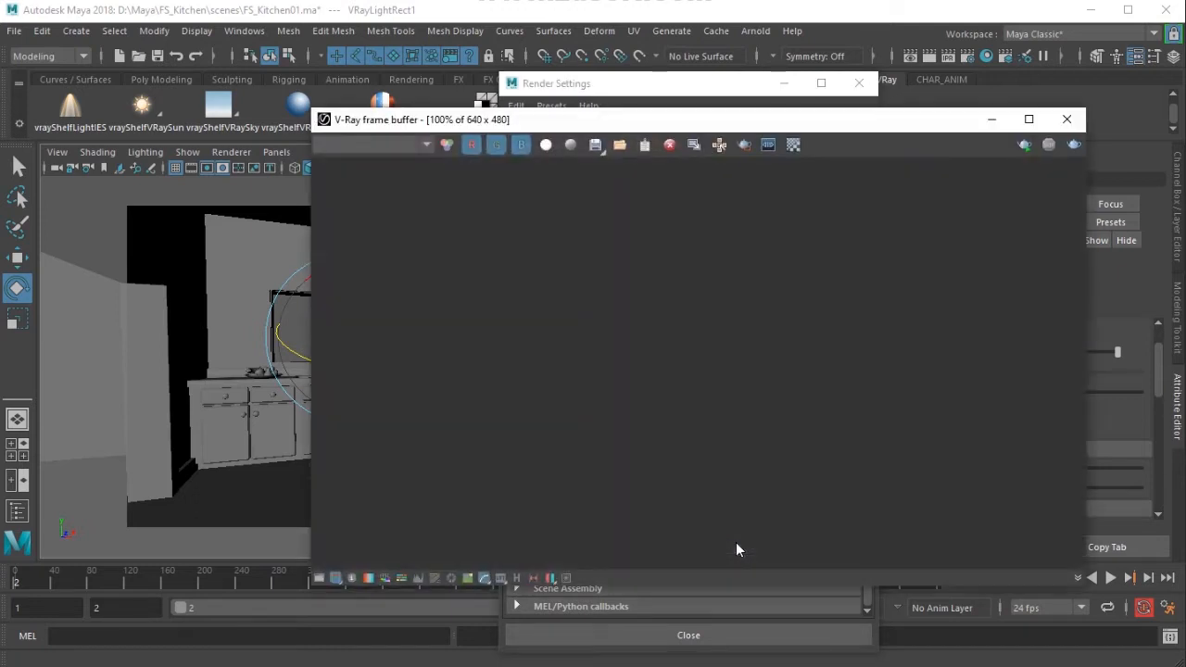
{"action": "left_click_drag", "start_coordinate": [906, 125], "coordinate": [631, 138]}
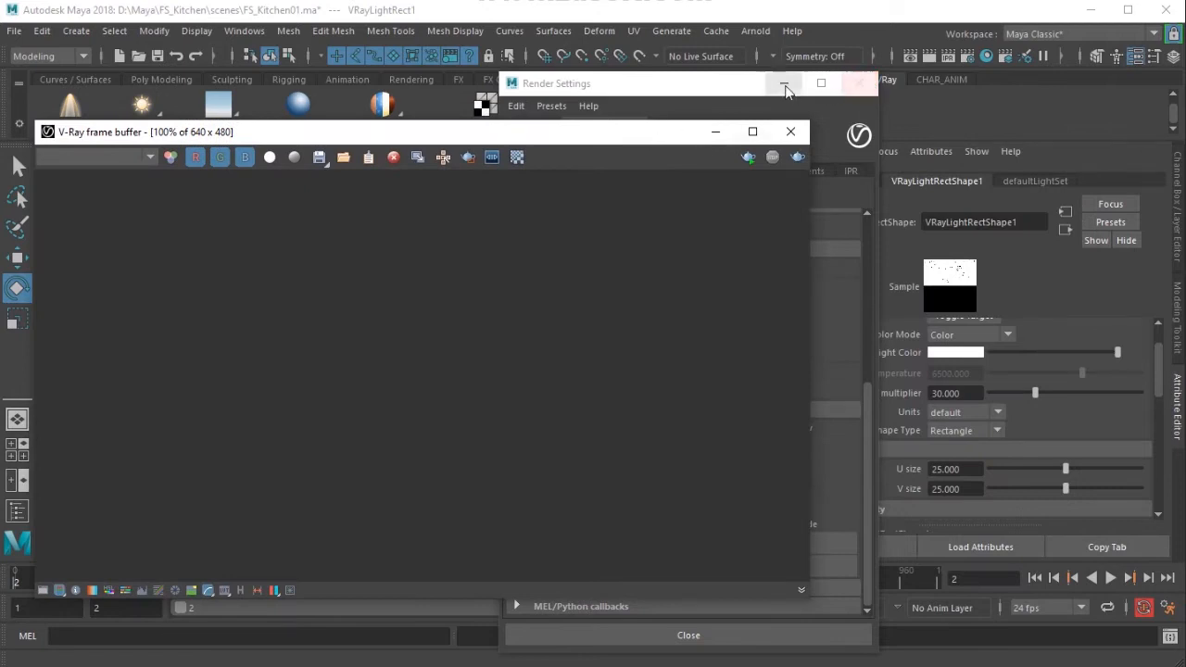
{"action": "left_click", "coordinate": [784, 85]}
{"action": "left_click_drag", "start_coordinate": [608, 139], "coordinate": [832, 149]}
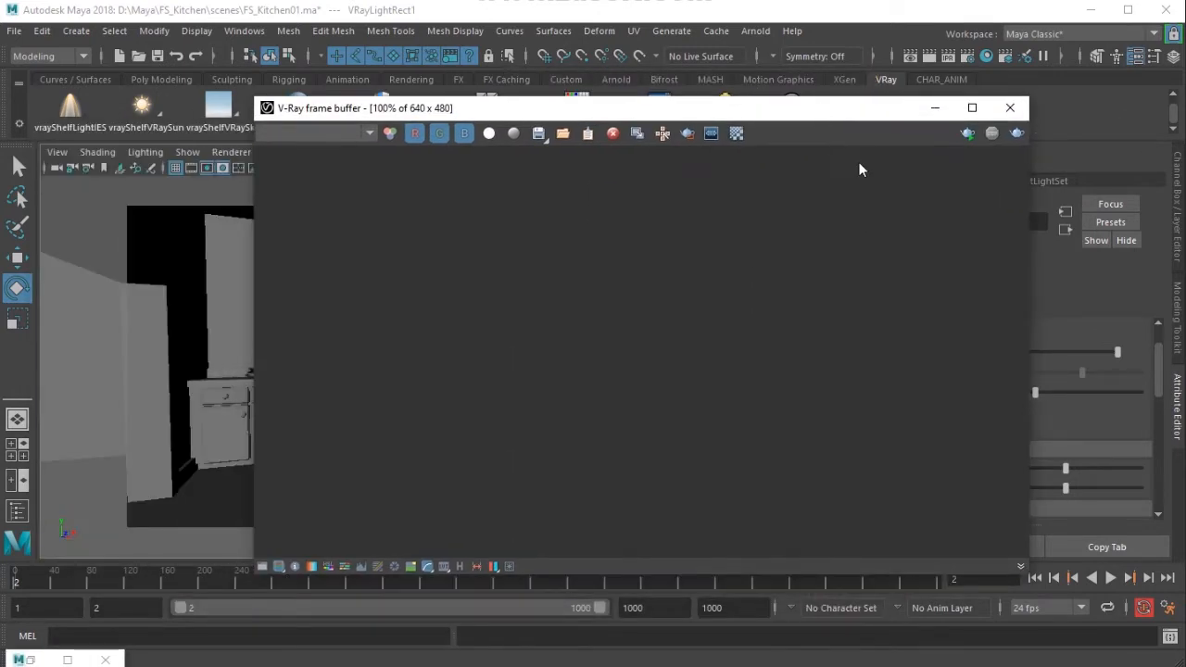
{"action": "left_click", "coordinate": [968, 139]}
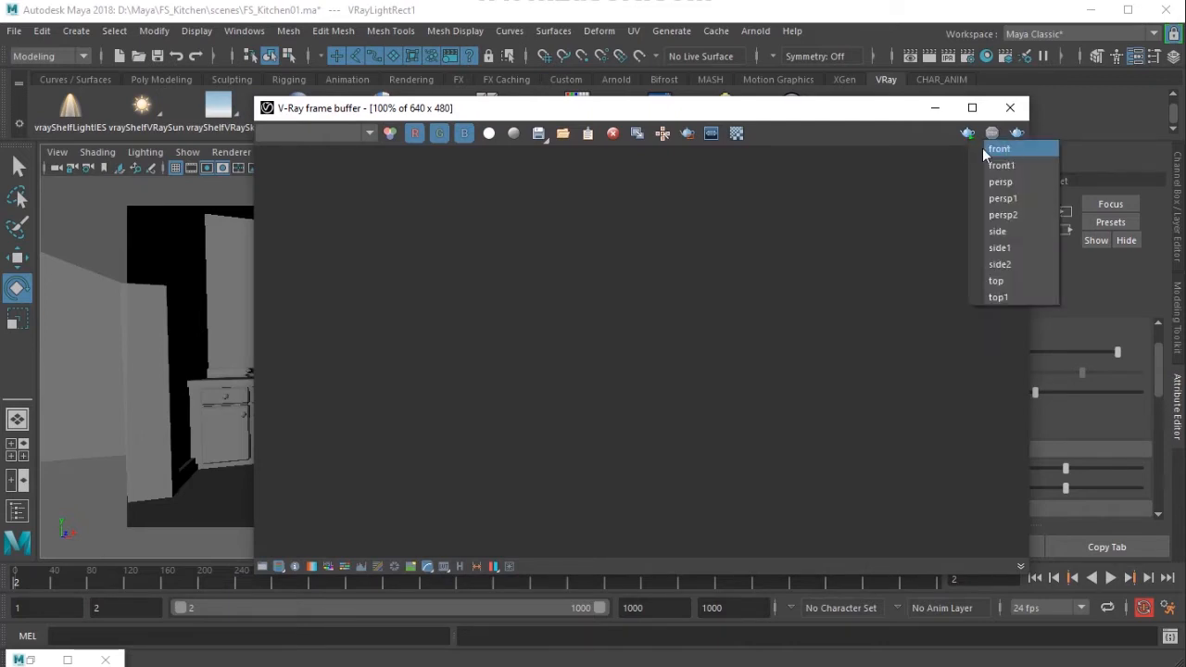
{"action": "left_click", "coordinate": [1012, 214]}
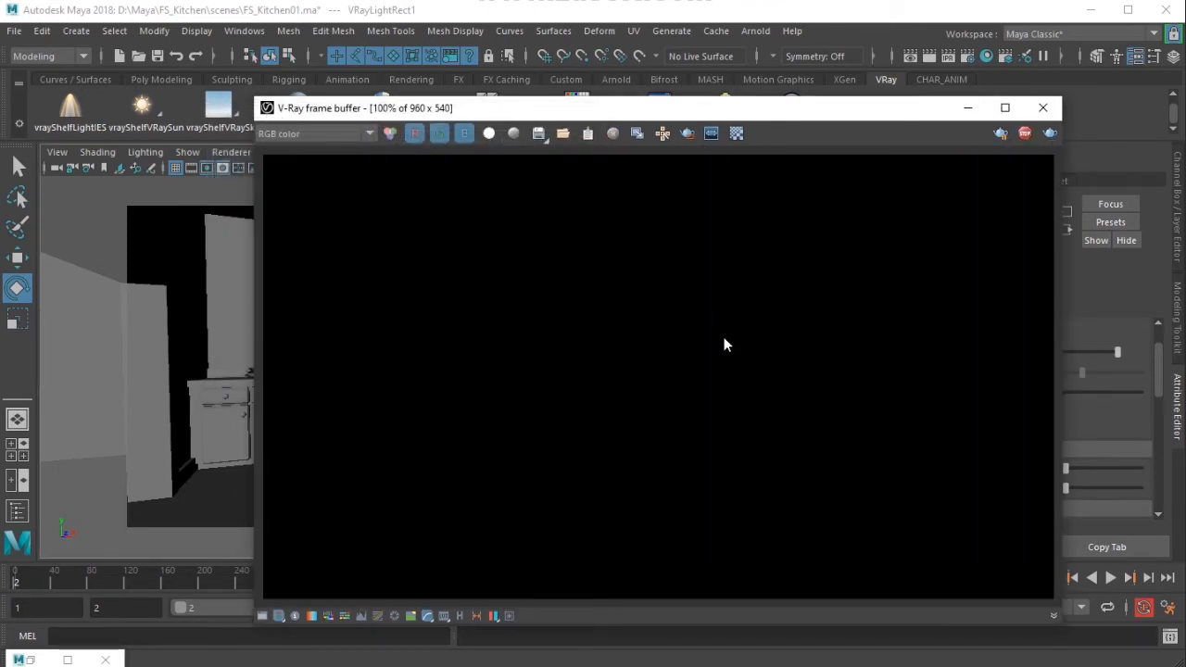
- Uncover the viewport, select the persp2 camera and try to lock its translate, rotate, scale and visibility channels
{"action": "left_click_drag", "start_coordinate": [636, 119], "coordinate": [416, 215]}
{"action": "left_click_drag", "start_coordinate": [1048, 391], "coordinate": [1052, 391]}
{"action": "left_click_drag", "start_coordinate": [503, 212], "coordinate": [626, 430]}
{"action": "left_click", "coordinate": [57, 167]}
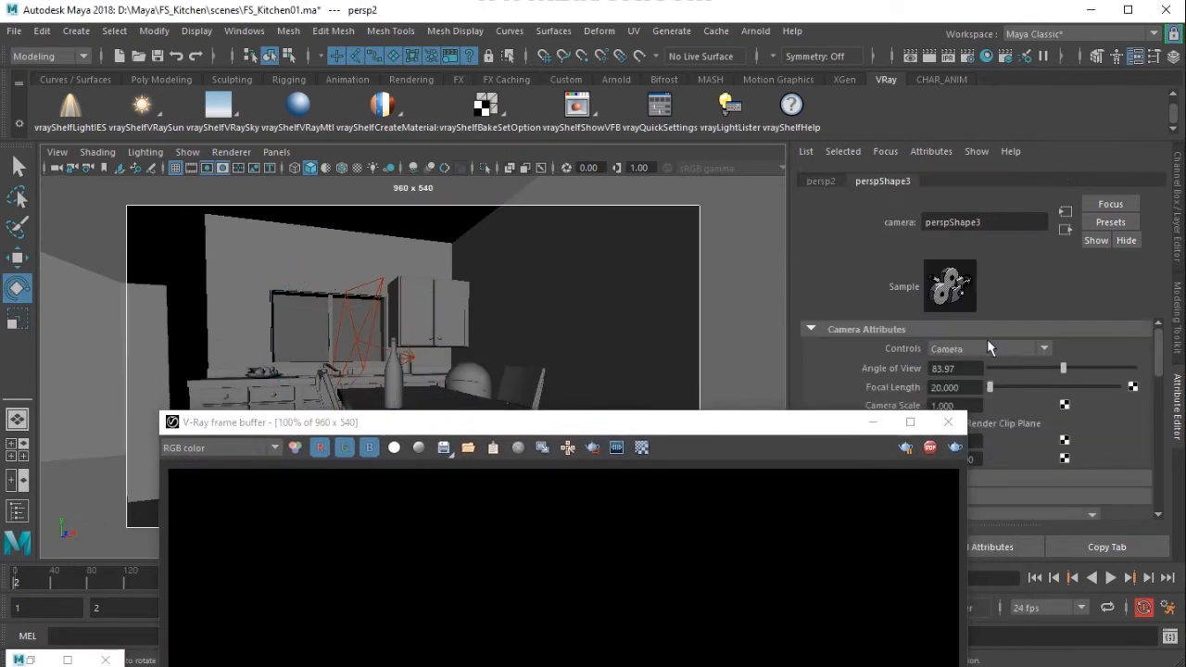
{"action": "left_click", "coordinate": [1178, 198]}
{"action": "left_click_drag", "start_coordinate": [1065, 197], "coordinate": [1073, 313]}
{"action": "right_click", "coordinate": [1072, 313]}
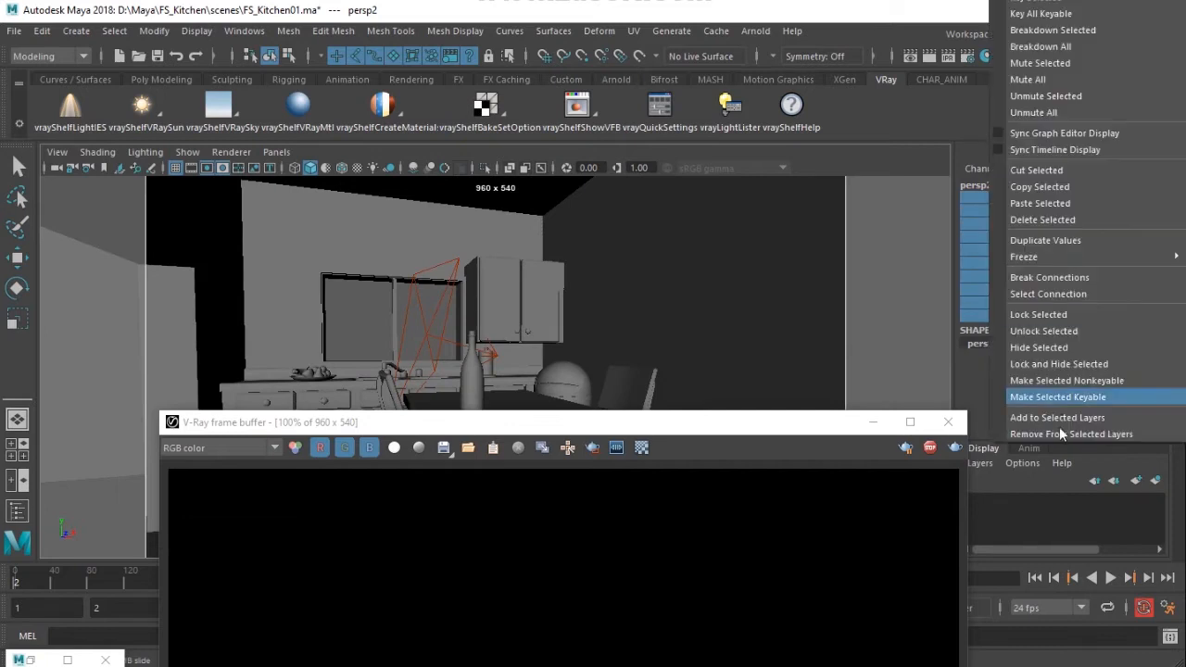
{"action": "left_click", "coordinate": [1038, 328]}
- Bring the V-Ray frame buffer fully into view to examine the rect-lit kitchen render, and minimize it
{"action": "left_click_drag", "start_coordinate": [741, 421], "coordinate": [994, 32]}
{"action": "middle_click_drag", "start_coordinate": [373, 311], "coordinate": [319, 373], "text": "alt"}
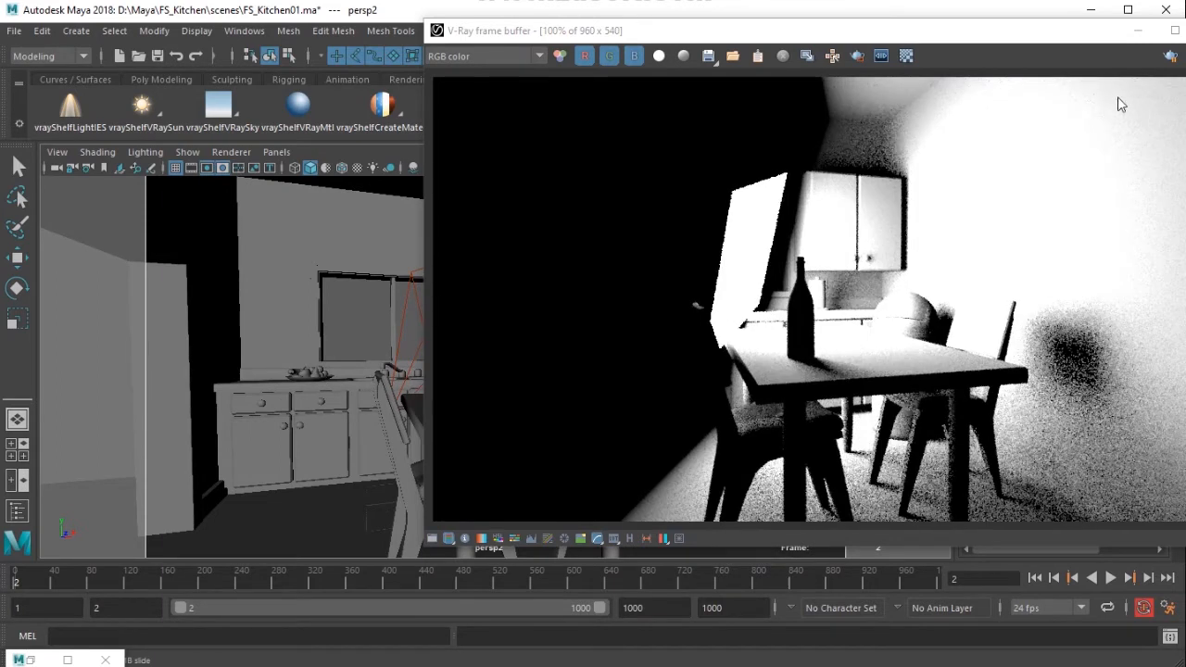
{"action": "left_click_drag", "start_coordinate": [1055, 42], "coordinate": [824, 68]}
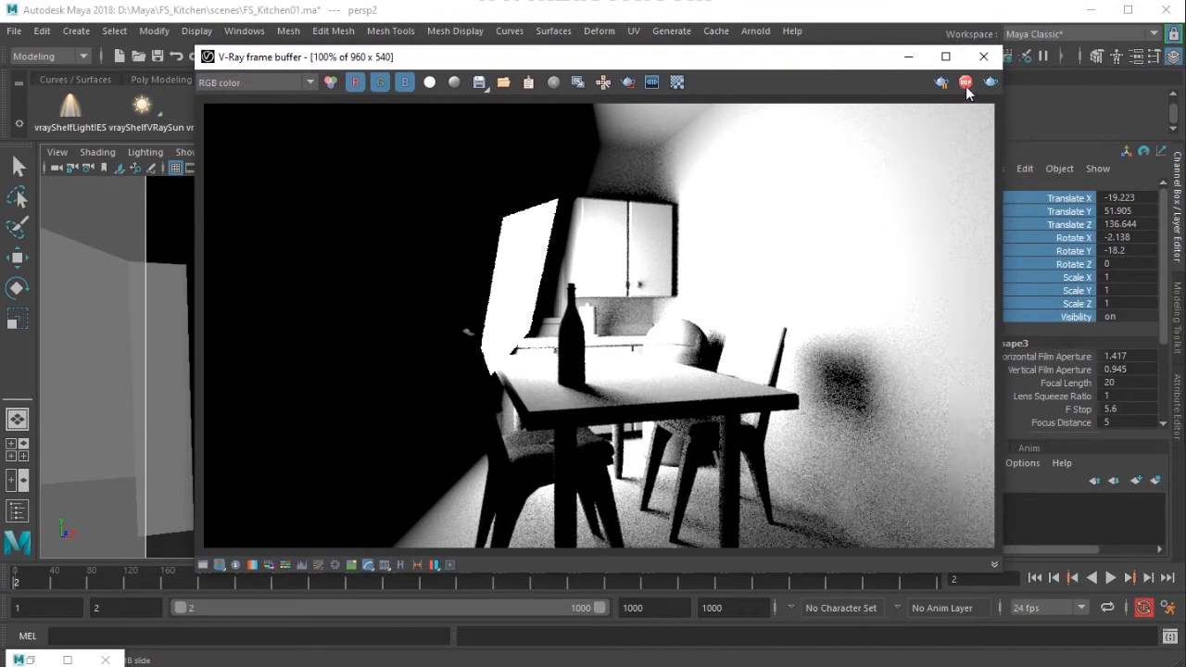
{"action": "left_click", "coordinate": [908, 57]}
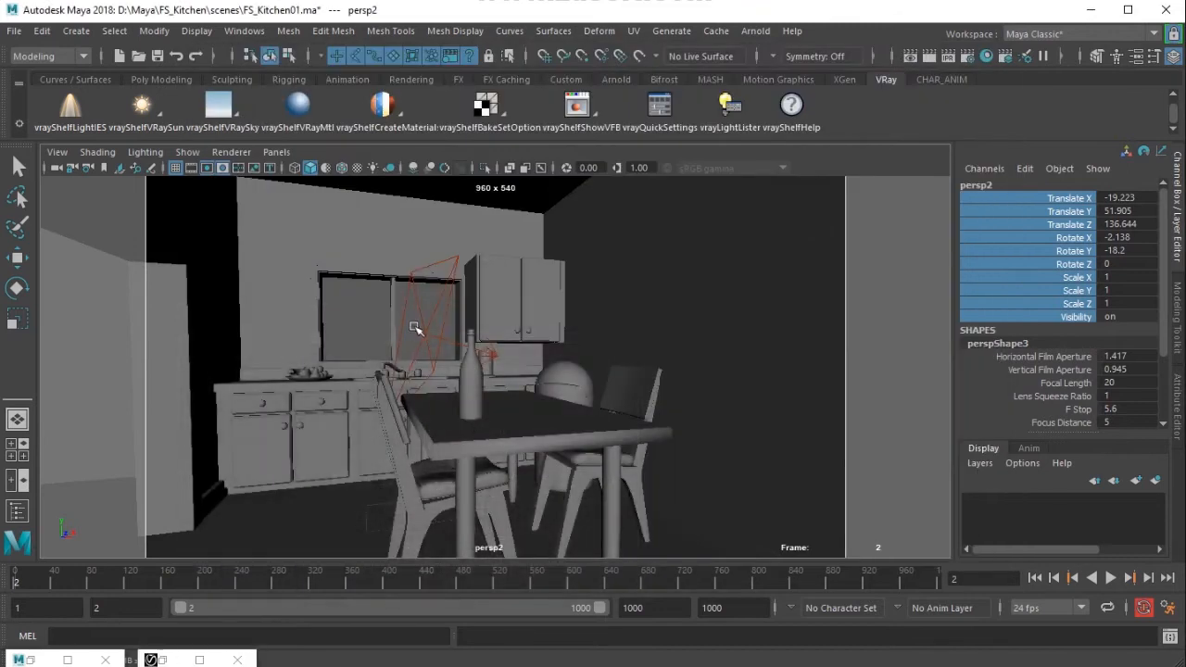
- Delete the V-Ray rect light in front of the kitchen window
{"action": "left_click", "coordinate": [423, 324]}
{"action": "key", "text": "e"}
{"action": "key", "text": "Delete"}
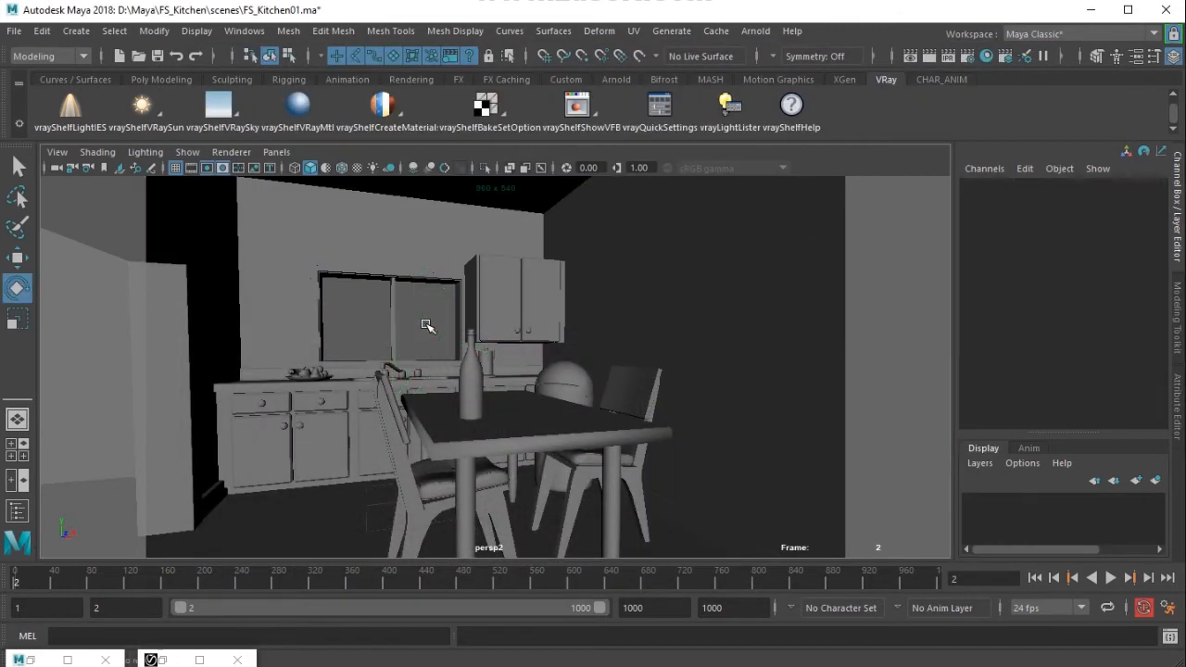
- Lock the persp2 camera's translate, rotate, scale and visibility channels
{"action": "left_click", "coordinate": [57, 168]}
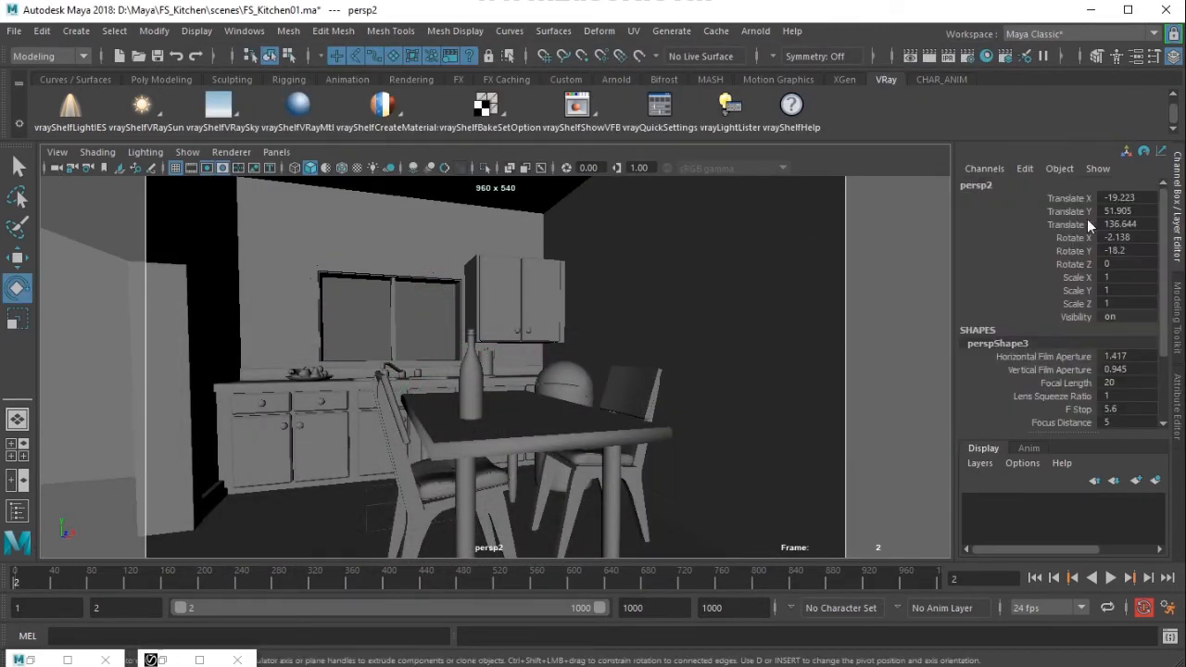
{"action": "left_click_drag", "start_coordinate": [1086, 204], "coordinate": [1080, 319]}
{"action": "right_click", "coordinate": [1078, 315]}
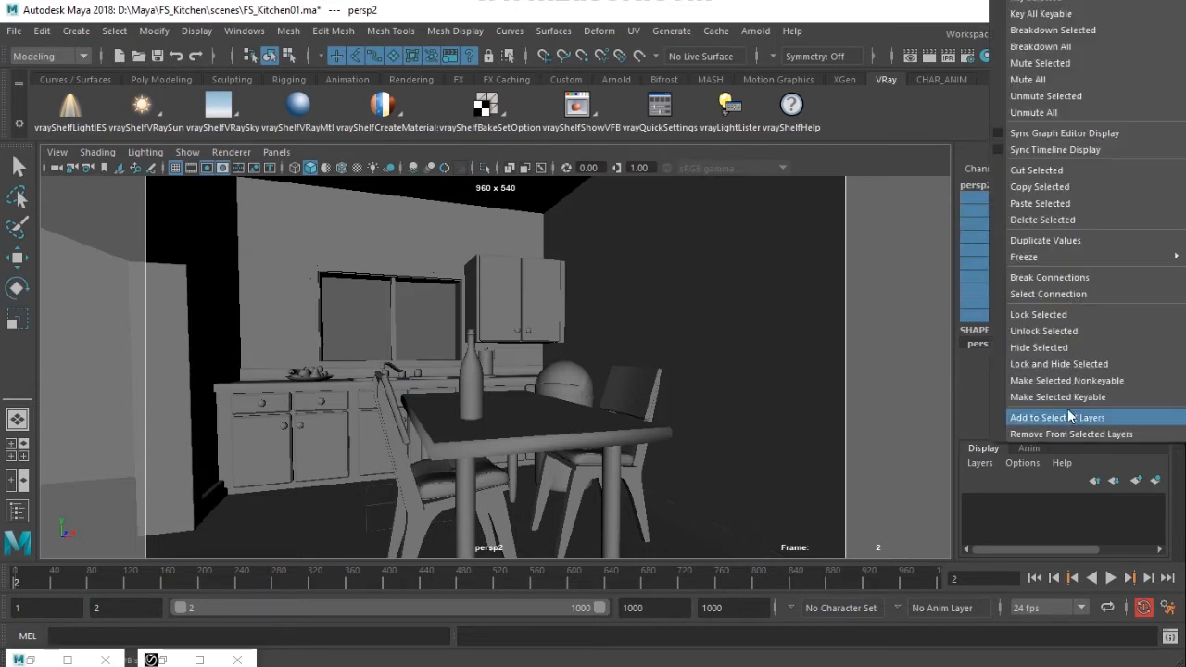
{"action": "left_click", "coordinate": [1070, 318]}
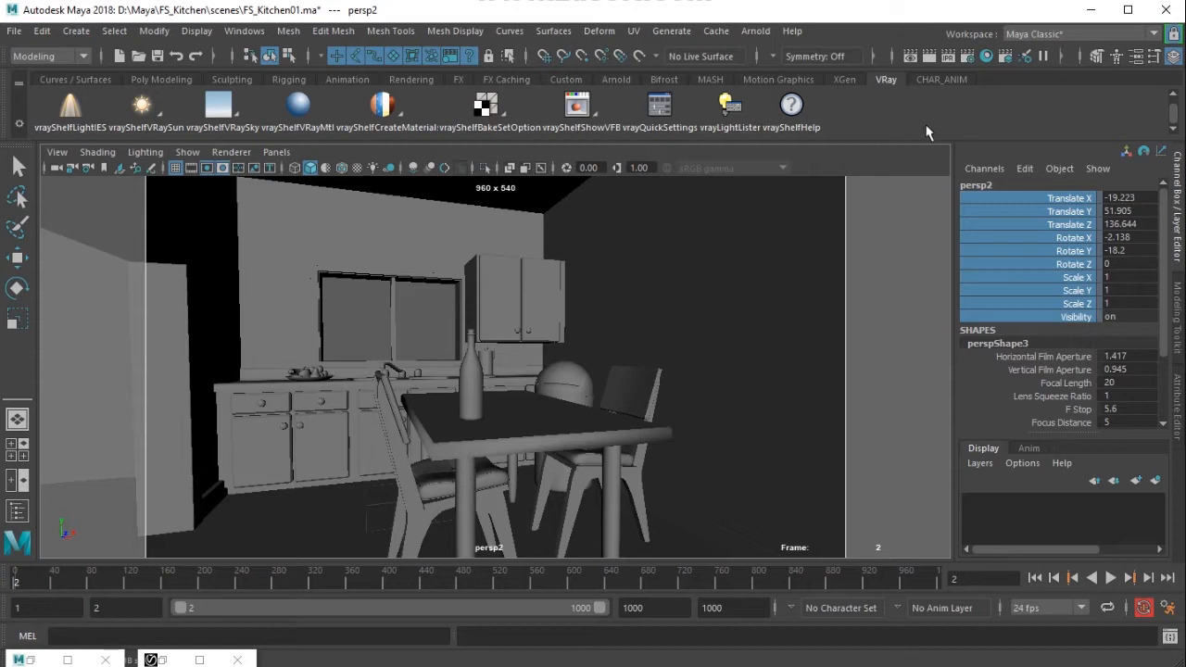
- Look through the V-Ray sampler and GI render settings, collapsing the production renderer, image sampler and DMC sampler sections
{"action": "left_click", "coordinate": [966, 57]}
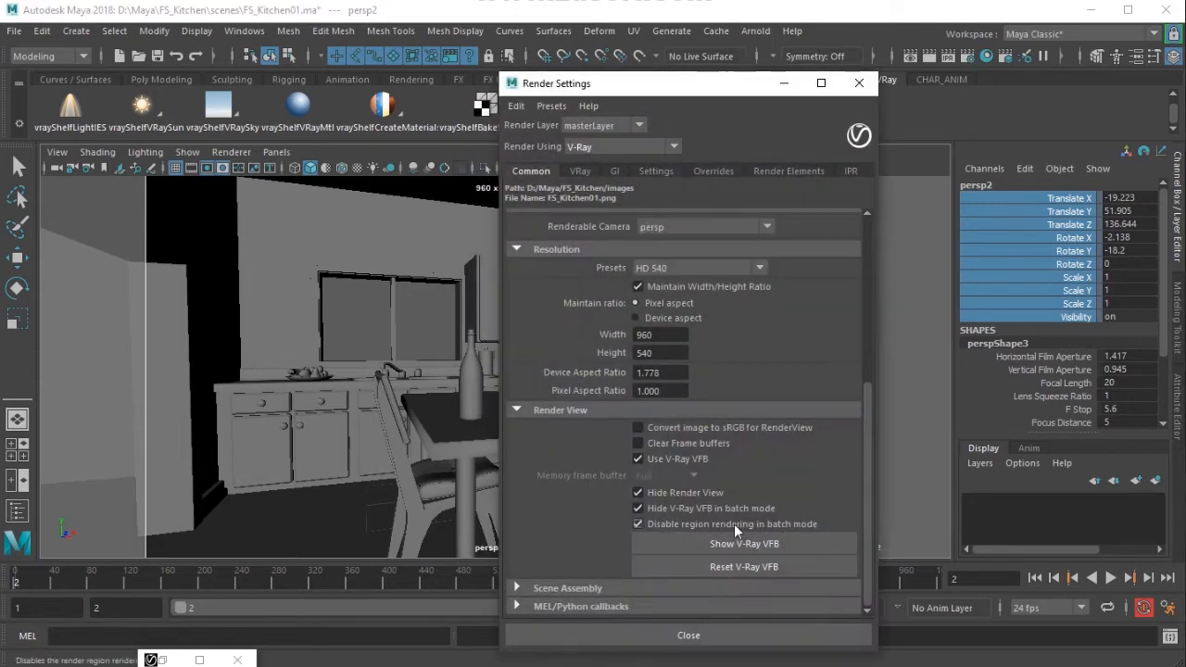
{"action": "left_click", "coordinate": [580, 171]}
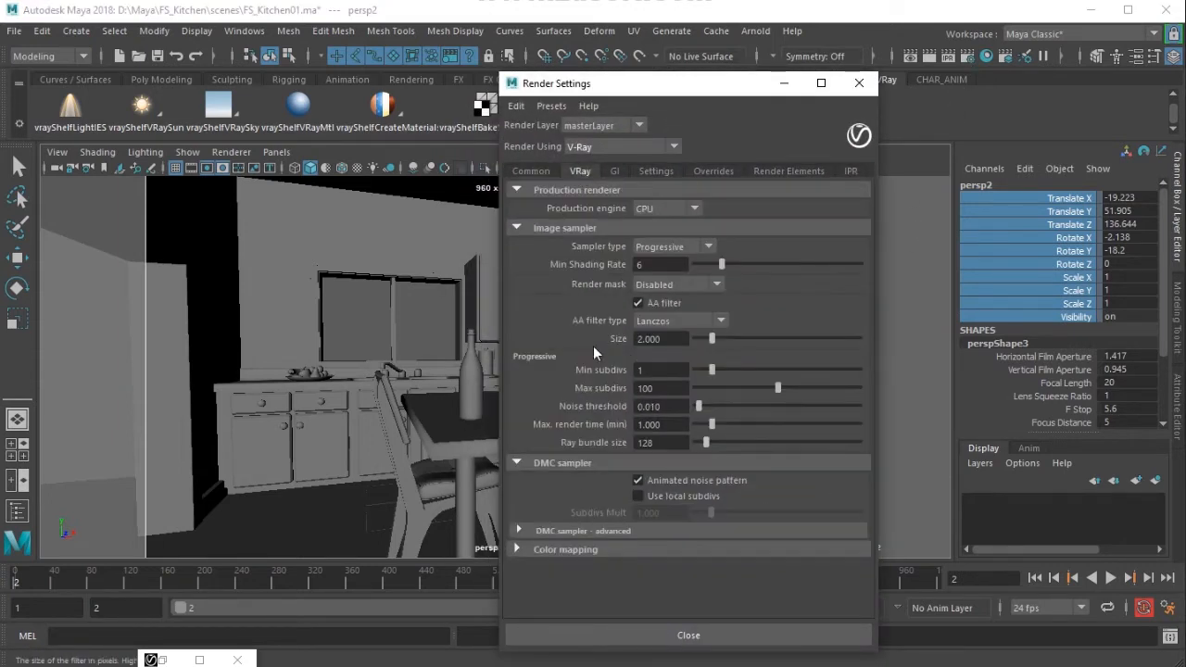
{"action": "left_click", "coordinate": [570, 190]}
{"action": "left_click", "coordinate": [567, 208]}
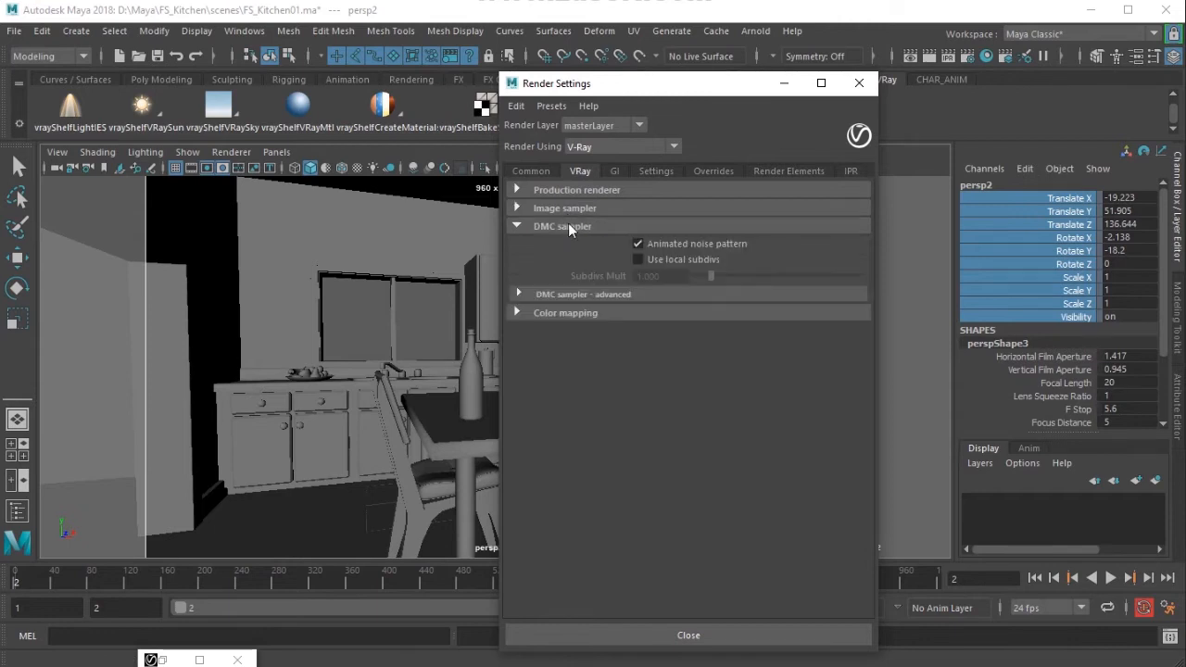
{"action": "left_click", "coordinate": [568, 226]}
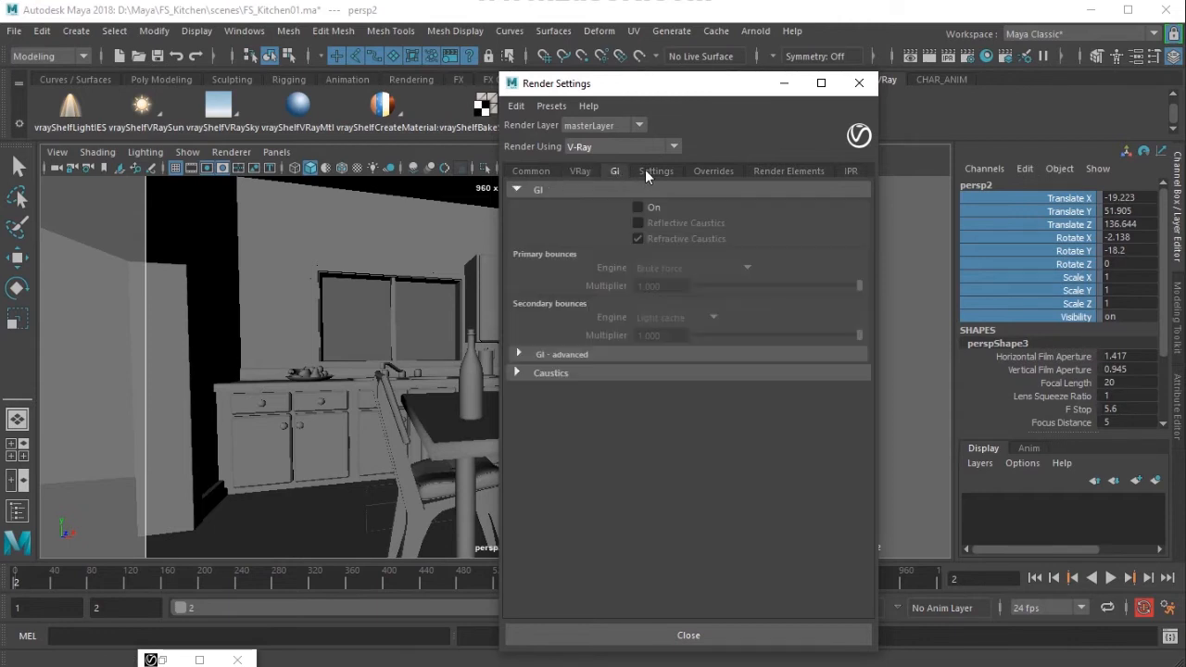
- Create a V-Ray sky in the environment overrides of the Render Settings
{"action": "left_click", "coordinate": [653, 172]}
{"action": "left_click", "coordinate": [703, 170]}
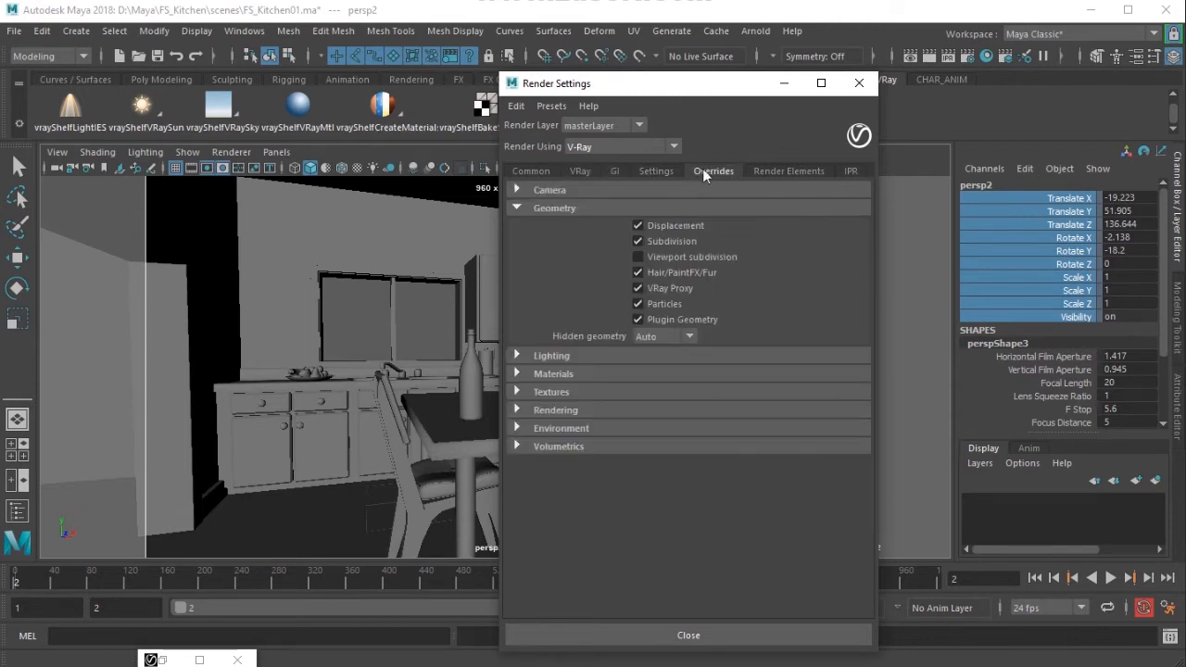
{"action": "left_click", "coordinate": [565, 212]}
{"action": "left_click", "coordinate": [574, 296]}
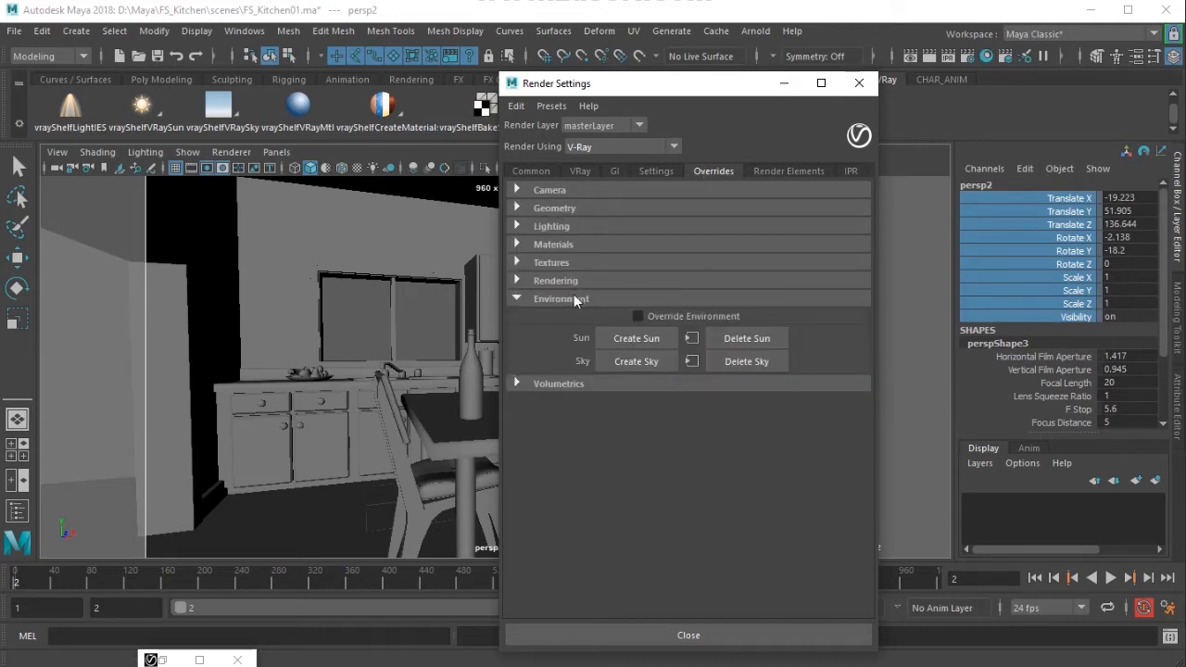
{"action": "left_click", "coordinate": [638, 364]}
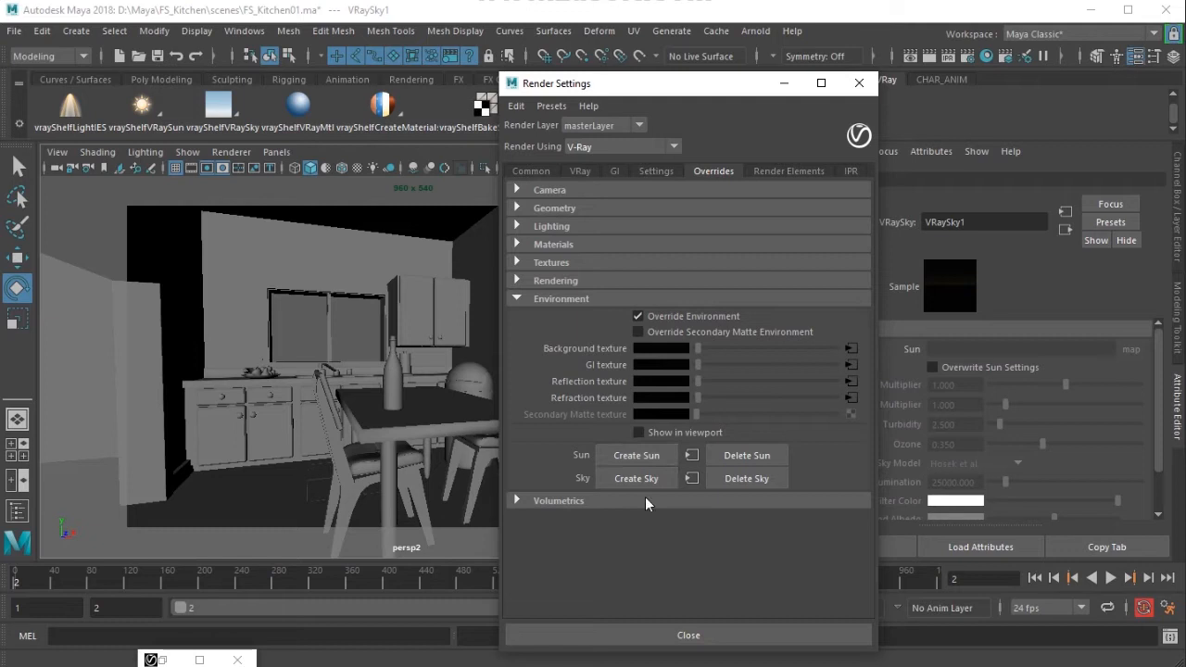
- Minimize the Render Settings, render the sky-lit kitchen in the V-Ray frame buffer and move the buffer aside
{"action": "left_click", "coordinate": [783, 86]}
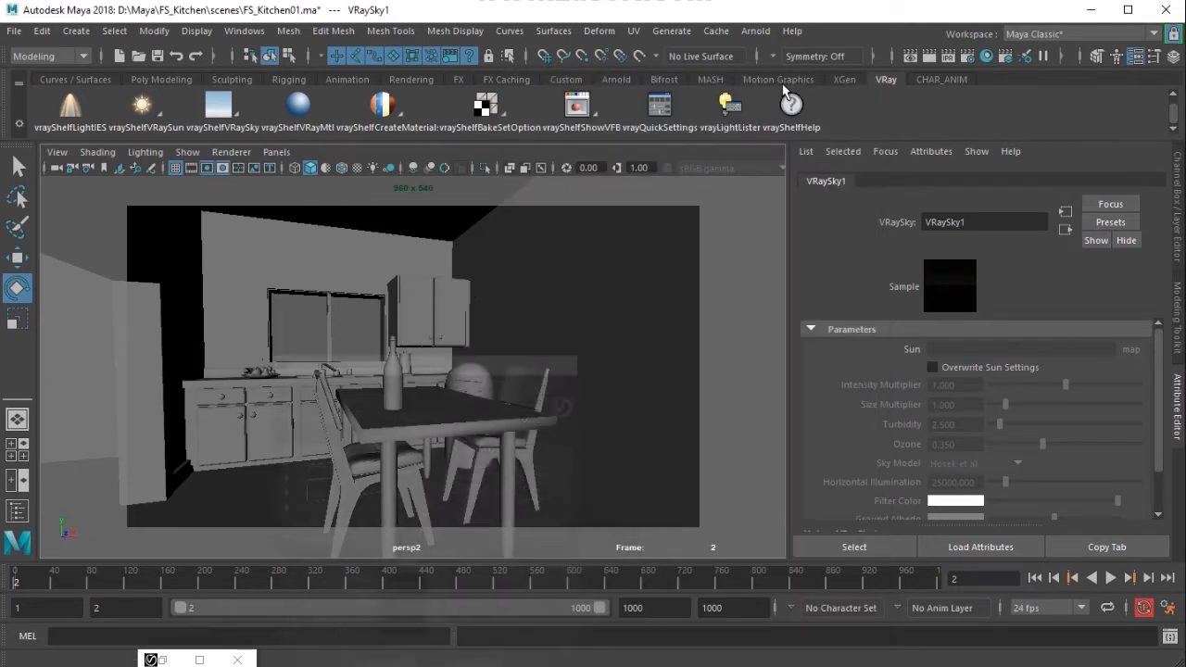
{"action": "left_click", "coordinate": [578, 105]}
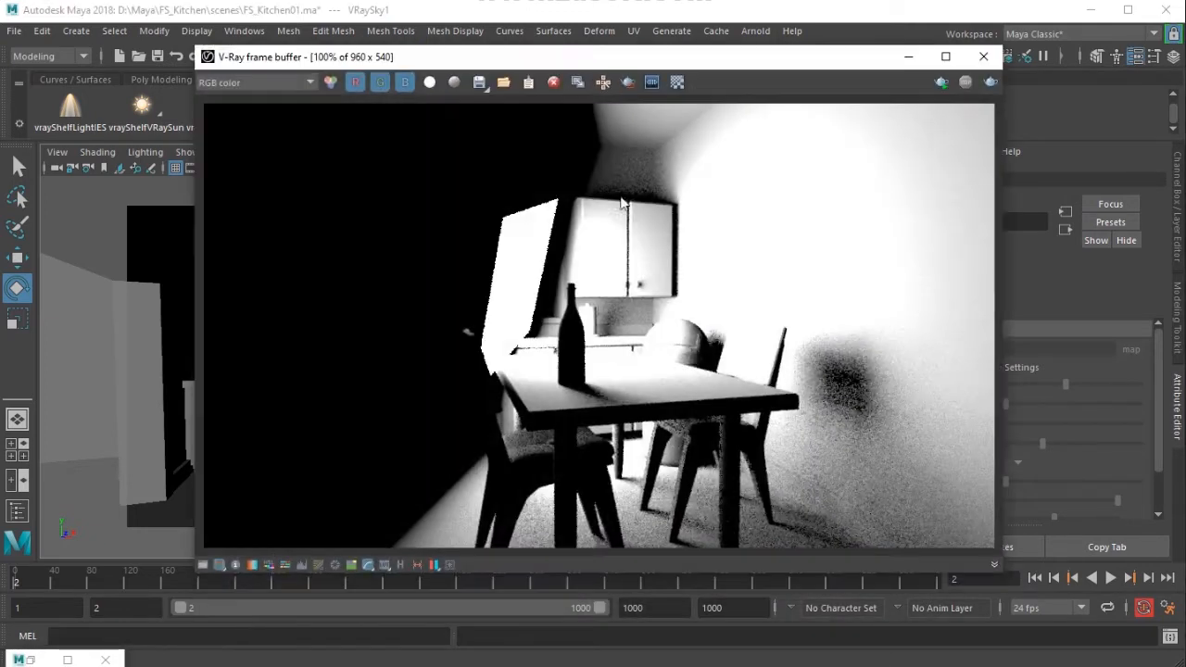
{"action": "left_click", "coordinate": [941, 83]}
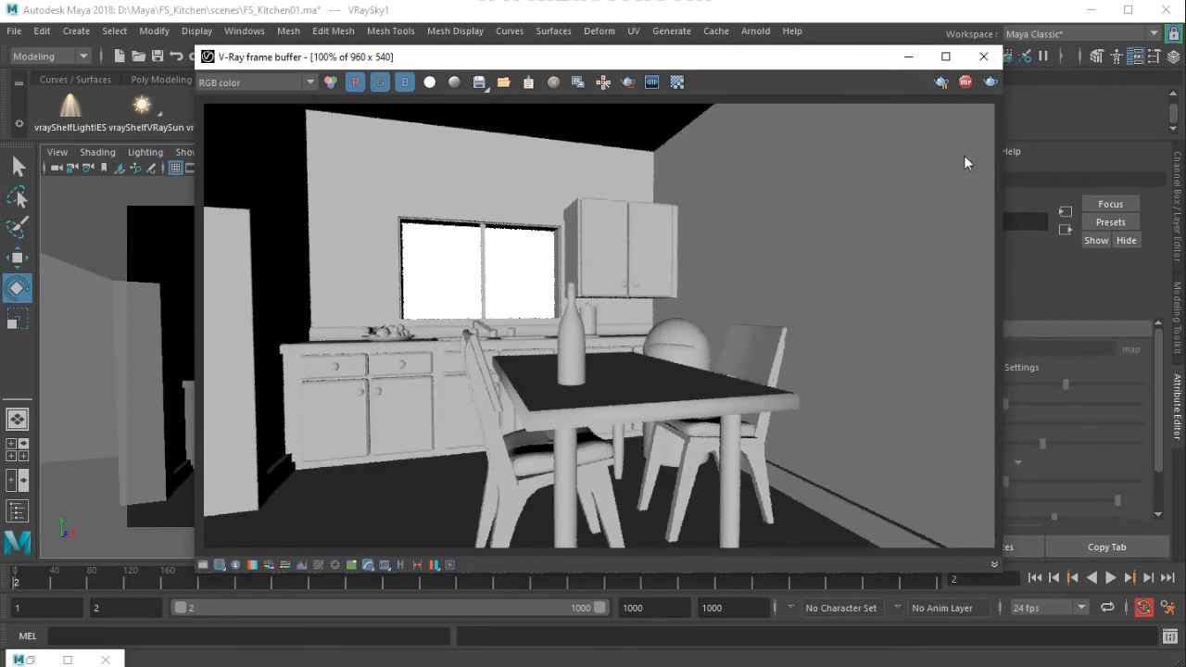
{"action": "left_click_drag", "start_coordinate": [782, 63], "coordinate": [896, 518]}
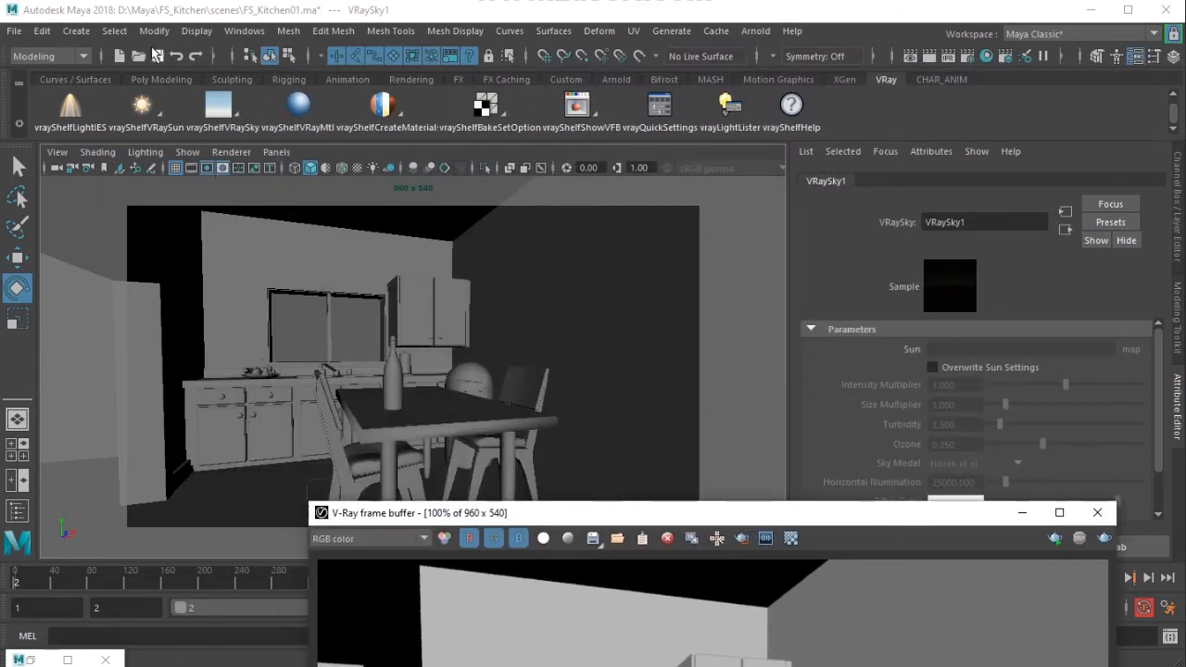
- Create a new V-Ray Rect Light and raise it vertically to about window height
{"action": "left_click", "coordinate": [76, 30]}
{"action": "mouse_move", "coordinate": [216, 370]}
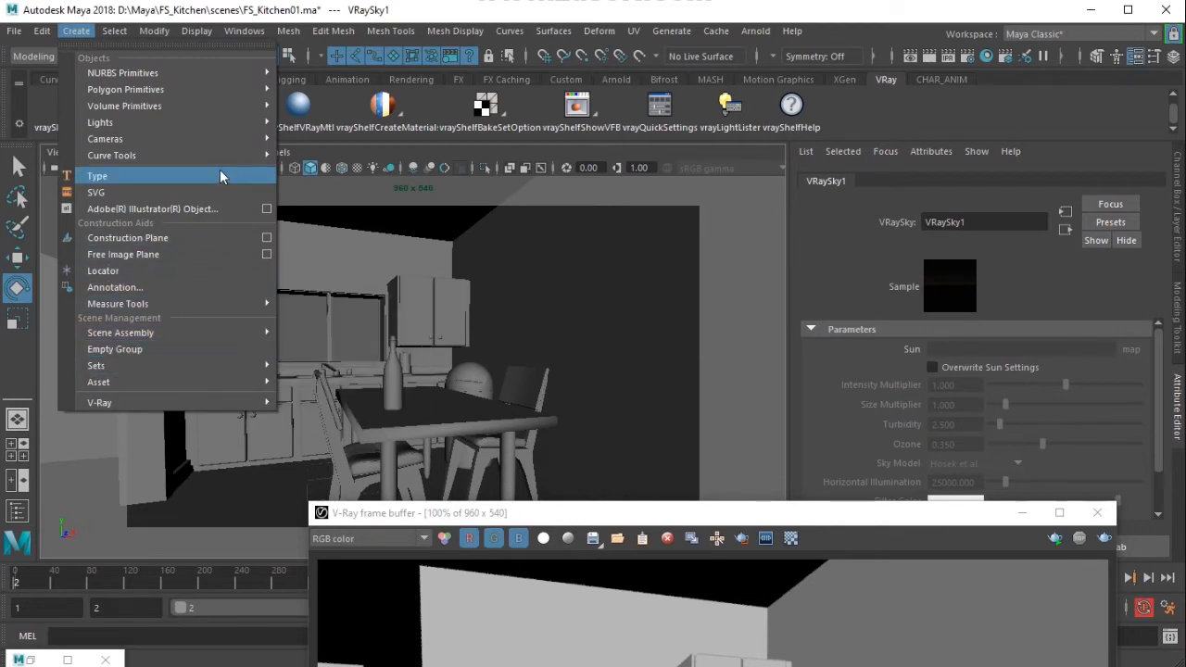
{"action": "mouse_move", "coordinate": [227, 125]}
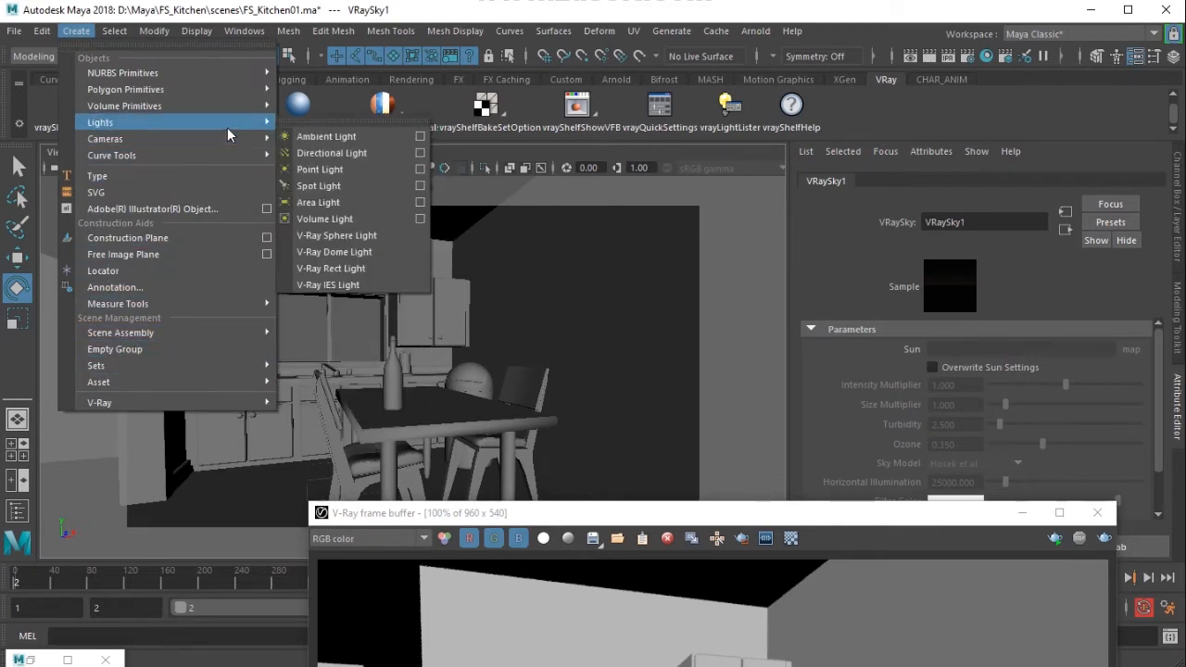
{"action": "left_click", "coordinate": [367, 270]}
{"action": "key", "text": "w"}
{"action": "left_click_drag", "start_coordinate": [357, 418], "coordinate": [357, 294]}
- Switch to the persp view and move the rect light along the Z axis to the outside of the window wall
{"action": "left_click", "coordinate": [277, 152]}
{"action": "mouse_move", "coordinate": [352, 169]}
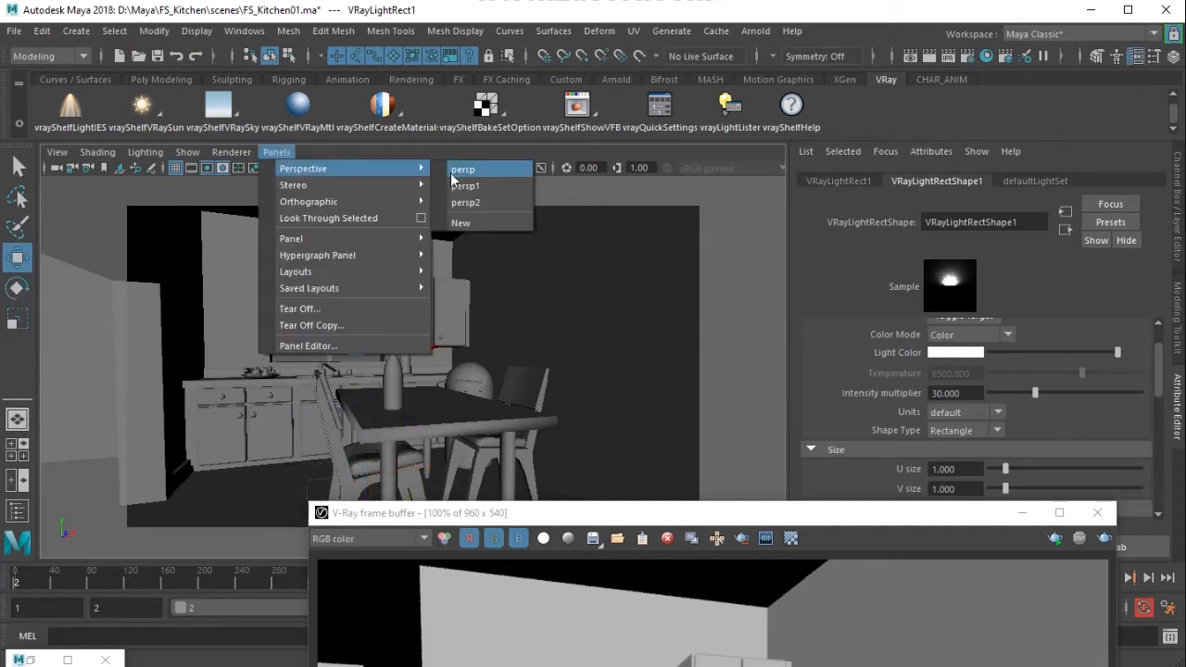
{"action": "left_click", "coordinate": [457, 172]}
{"action": "scroll", "coordinate": [433, 368], "scroll_direction": "down", "scroll_amount": 7}
{"action": "left_click_drag", "start_coordinate": [402, 417], "coordinate": [603, 451], "text": "alt"}
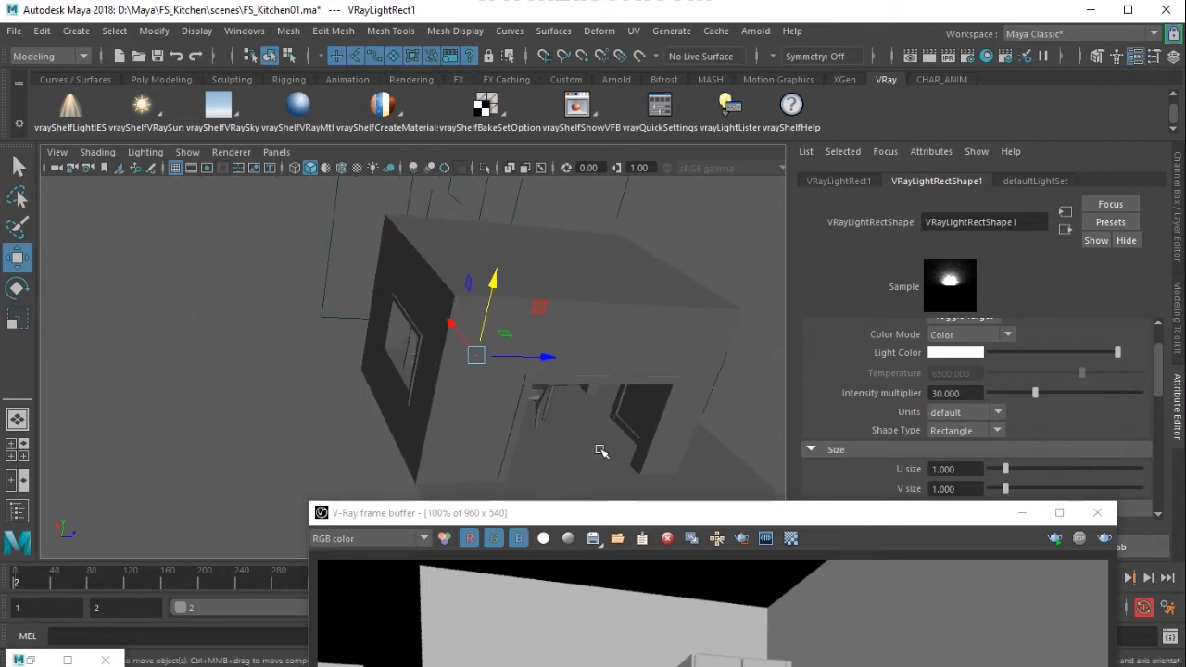
{"action": "scroll", "coordinate": [555, 385], "scroll_direction": "up", "scroll_amount": 2}
{"action": "left_click_drag", "start_coordinate": [565, 355], "coordinate": [464, 359]}
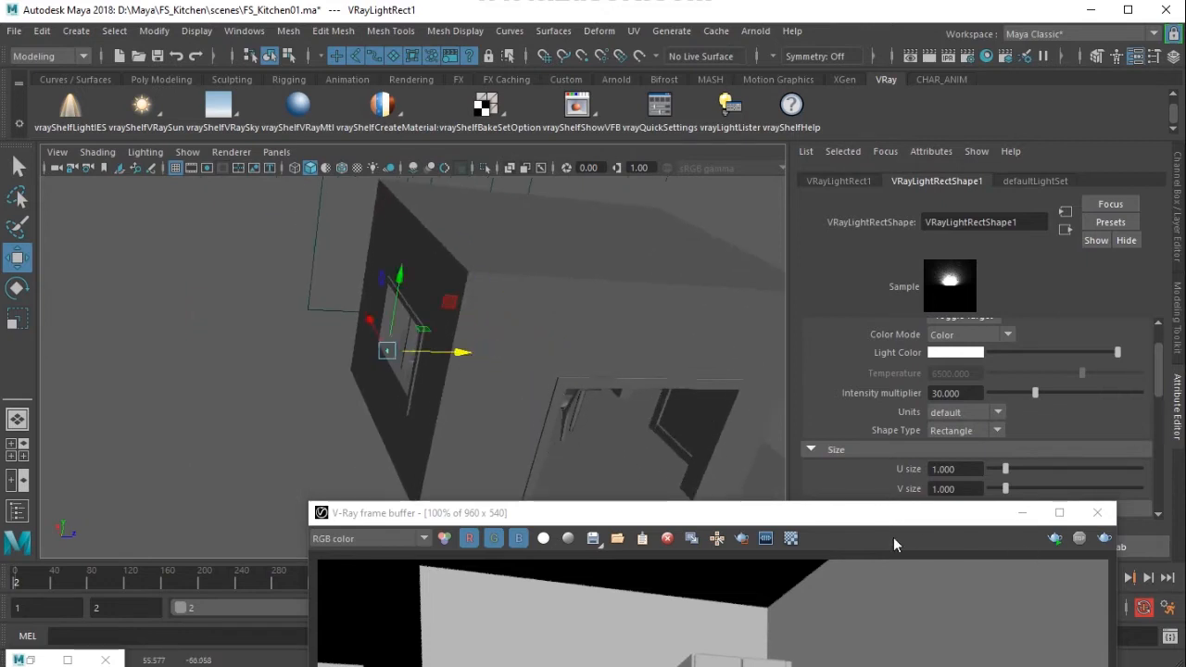
- Clear the frame buffer from the viewport and adjust the rect light's height to line up with the window
{"action": "left_click_drag", "start_coordinate": [861, 515], "coordinate": [703, 666]}
{"action": "scroll", "coordinate": [477, 384], "scroll_direction": "up", "scroll_amount": 3}
{"action": "left_click_drag", "start_coordinate": [477, 383], "coordinate": [492, 405], "text": "alt"}
{"action": "scroll", "coordinate": [492, 405], "scroll_direction": "up", "scroll_amount": 3}
{"action": "left_click_drag", "start_coordinate": [373, 328], "coordinate": [378, 287]}
- Set the rect light's U size and V size to 40
{"action": "left_click", "coordinate": [957, 468]}
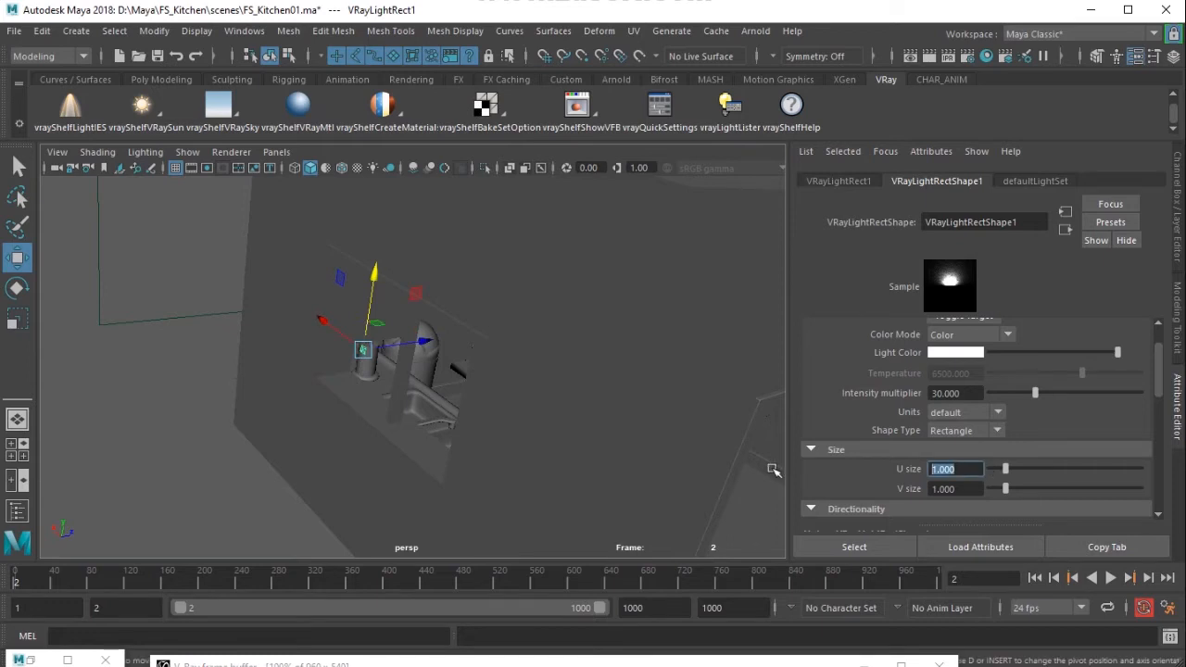
{"action": "key", "text": "Tab"}
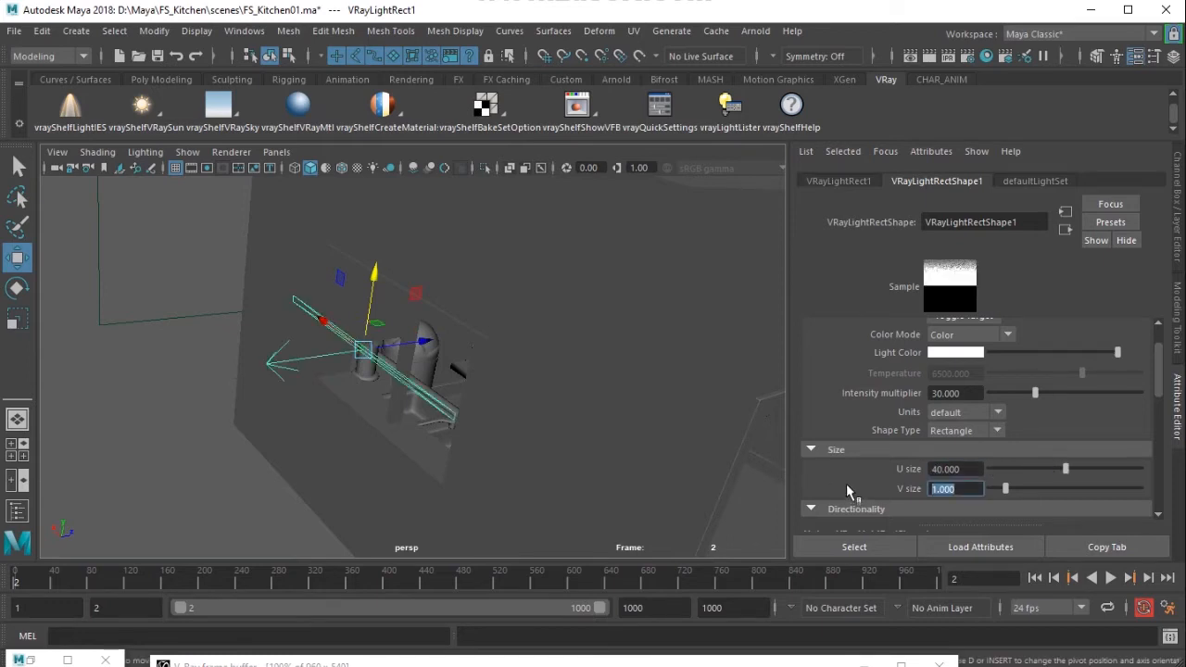
{"action": "type", "text": "40"}
{"action": "key", "text": "Return"}
- Rotate the rect light 180 degrees about its vertical axis to face into the kitchen and position it over the window
{"action": "left_click_drag", "start_coordinate": [414, 401], "coordinate": [414, 461], "text": "alt"}
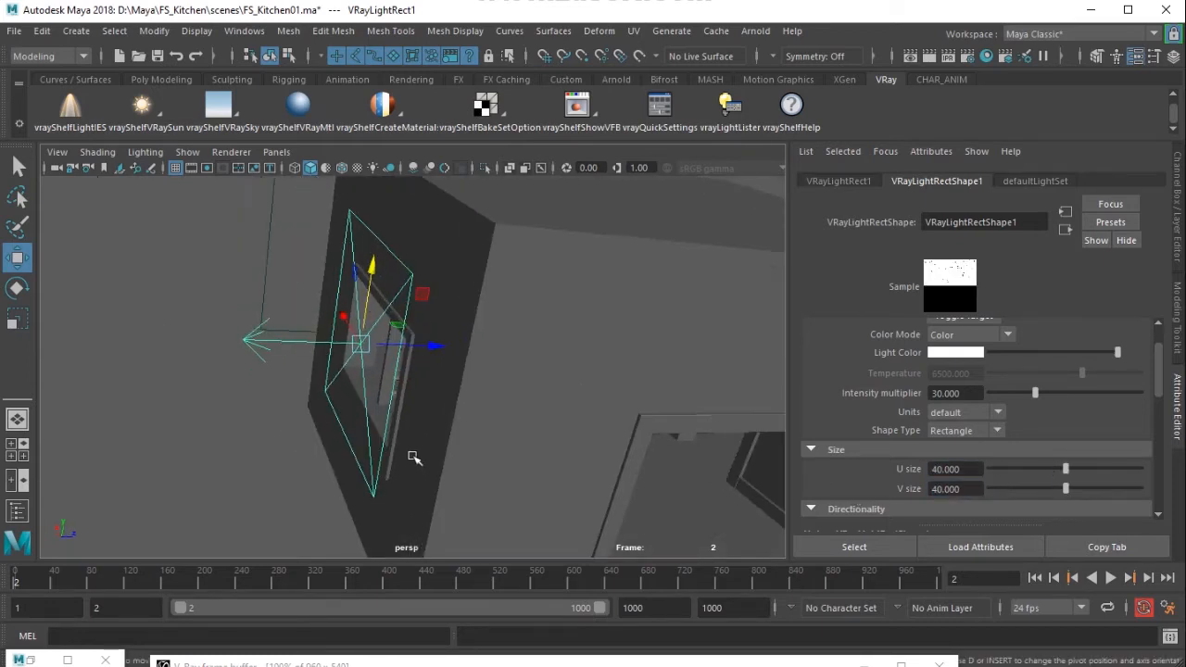
{"action": "key", "text": "e"}
{"action": "left_click_drag", "start_coordinate": [407, 387], "coordinate": [191, 308]}
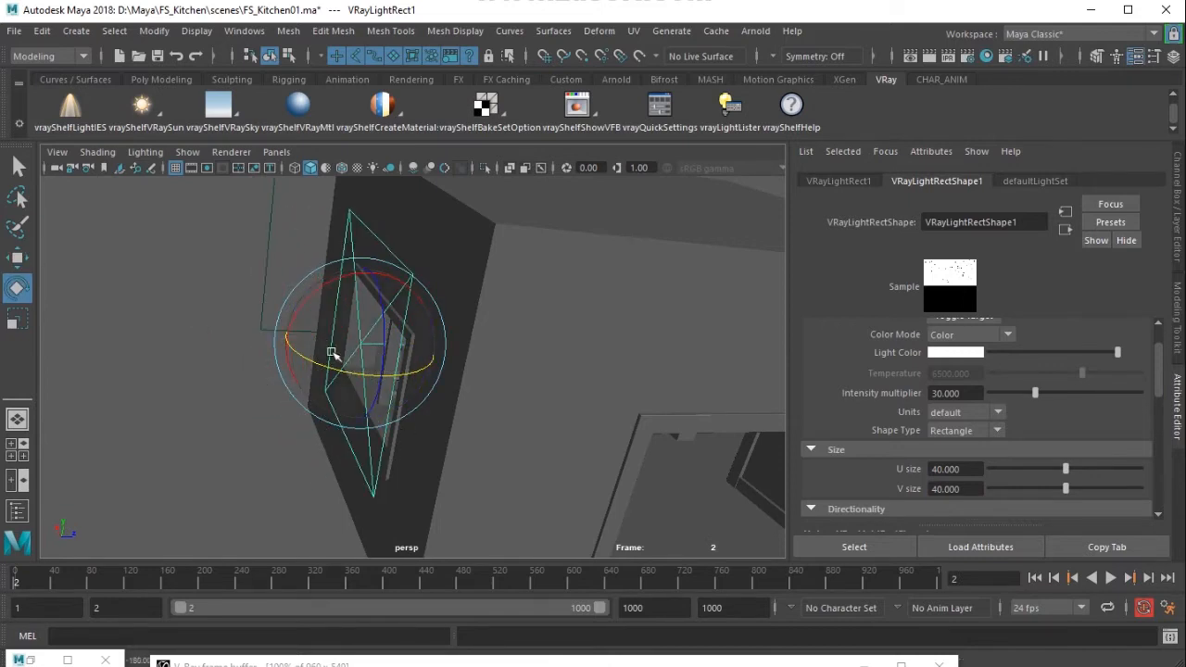
{"action": "key", "text": "w"}
{"action": "left_click_drag", "start_coordinate": [431, 344], "coordinate": [469, 396], "text": "alt"}
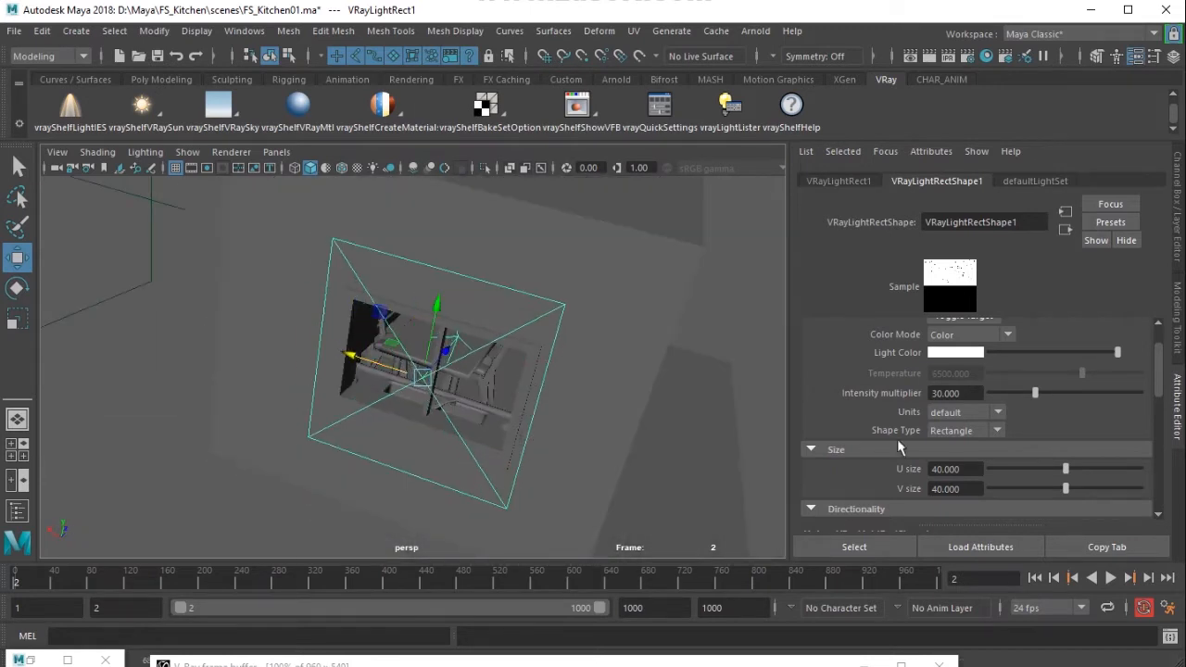
- Set the rect light's V size to 25 and switch the viewport back to the persp2 camera
{"action": "left_click_drag", "start_coordinate": [978, 489], "coordinate": [851, 492]}
{"action": "type", "text": "25"}
{"action": "key", "text": "Return"}
{"action": "left_click_drag", "start_coordinate": [452, 410], "coordinate": [305, 223], "text": "alt"}
{"action": "left_click", "coordinate": [275, 152]}
{"action": "mouse_move", "coordinate": [399, 164]}
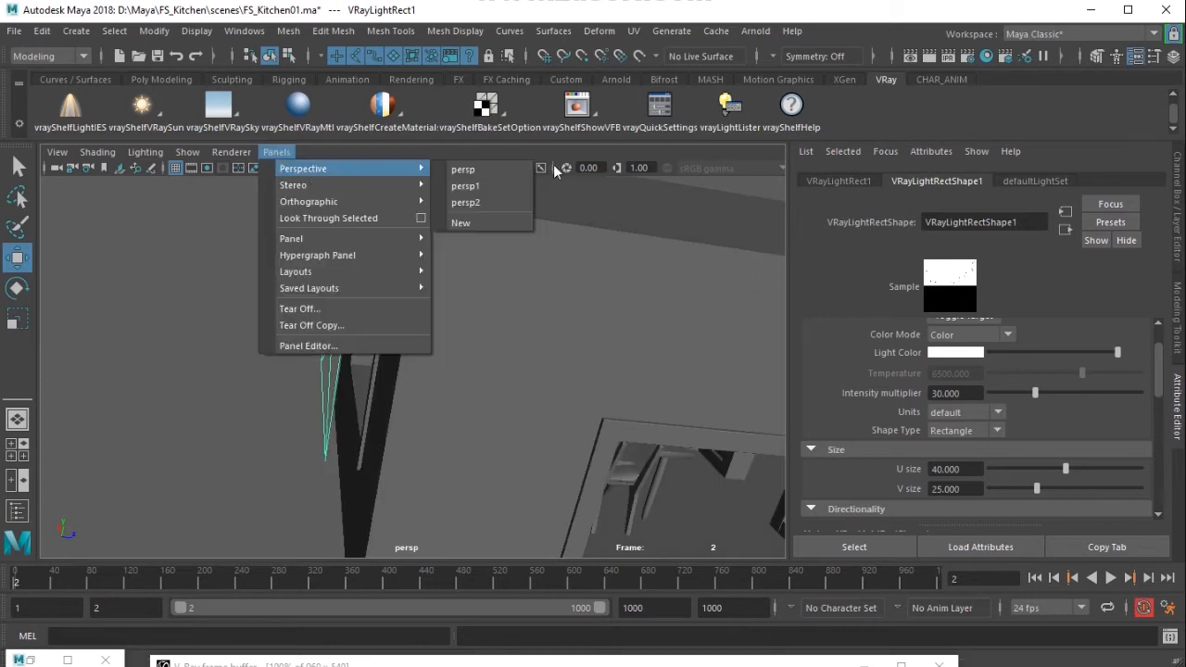
{"action": "left_click", "coordinate": [502, 195]}
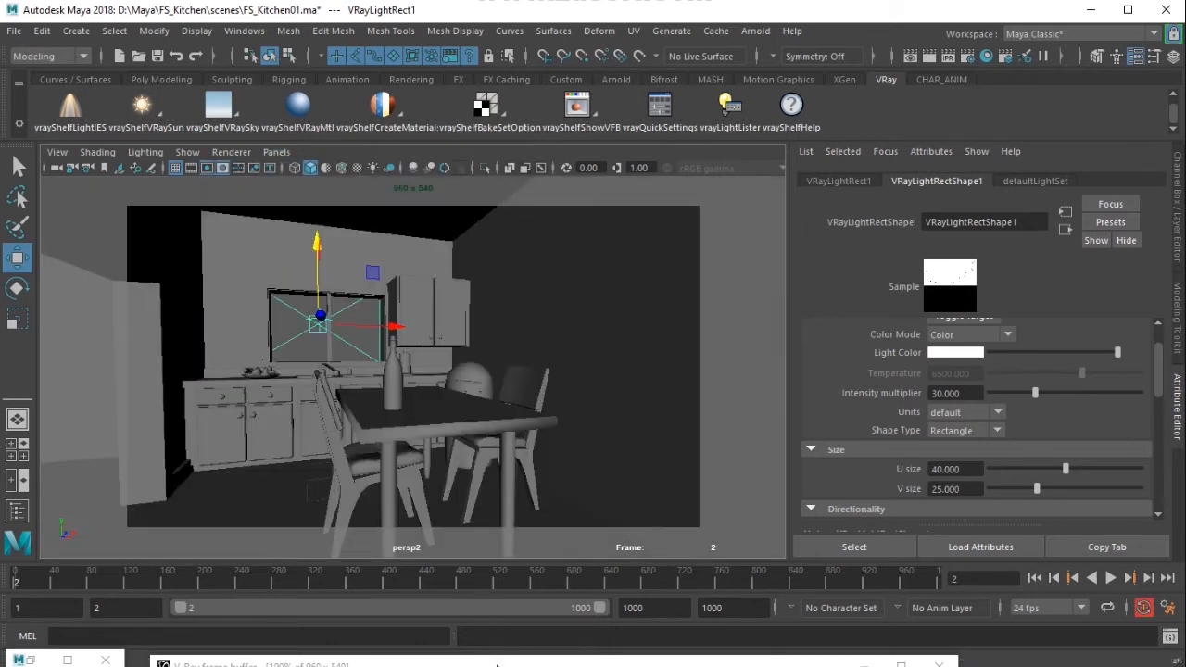
- Render the kitchen with the window rect light in the V-Ray frame buffer and move the buffer aside
{"action": "left_click", "coordinate": [495, 665]}
{"action": "left_click", "coordinate": [964, 73]}
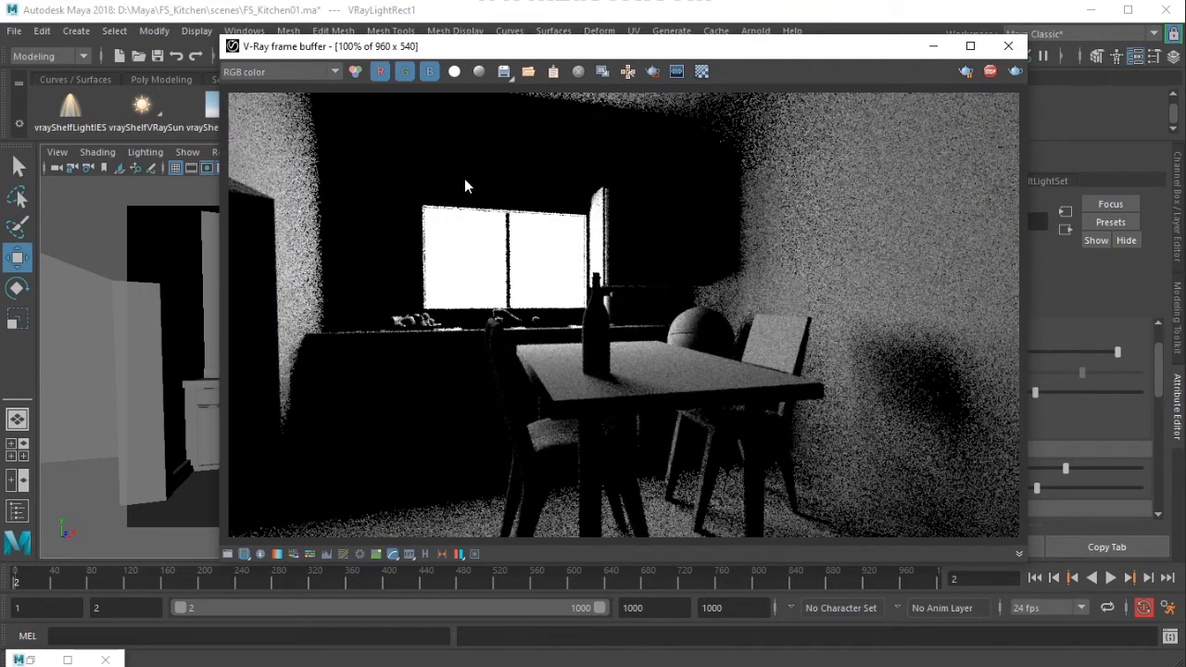
{"action": "left_click_drag", "start_coordinate": [834, 46], "coordinate": [562, 571]}
- Toggle a setting in the rect light's Options section, bring back the V-Ray frame buffer and render again
{"action": "scroll", "coordinate": [969, 469], "scroll_direction": "down", "scroll_amount": 5}
{"action": "scroll", "coordinate": [968, 469], "scroll_direction": "down", "scroll_amount": 3}
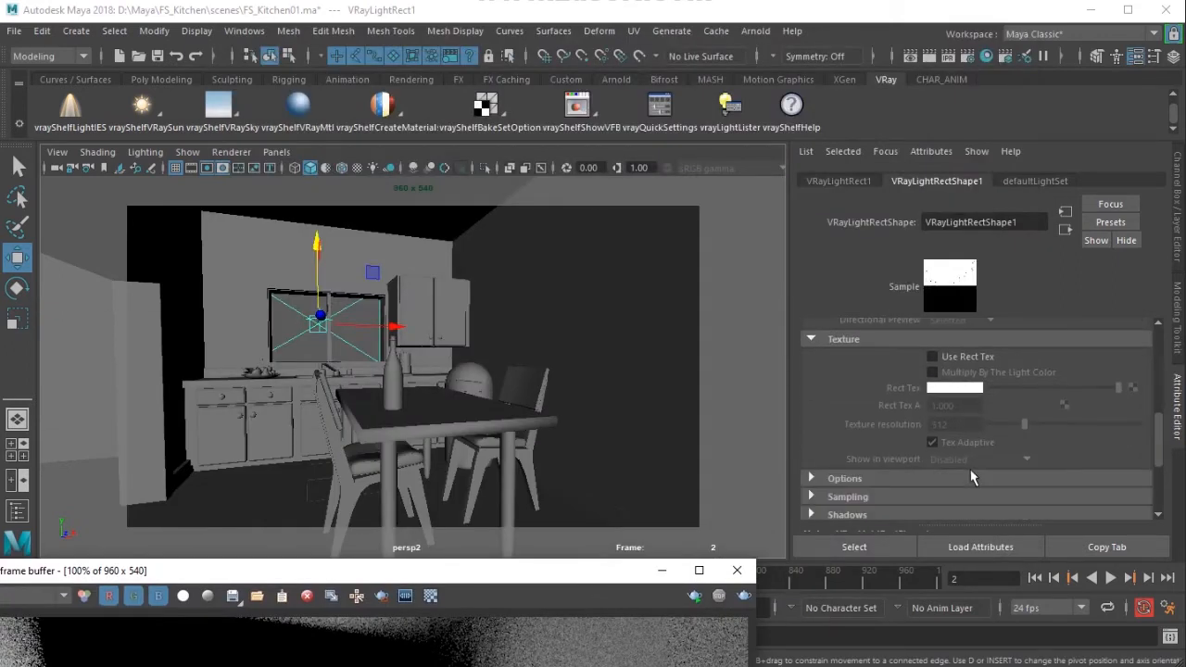
{"action": "left_click", "coordinate": [889, 476]}
{"action": "scroll", "coordinate": [889, 476], "scroll_direction": "down", "scroll_amount": 3}
{"action": "left_click", "coordinate": [984, 445]}
{"action": "left_click_drag", "start_coordinate": [580, 588], "coordinate": [836, 72]}
{"action": "left_click", "coordinate": [951, 82]}
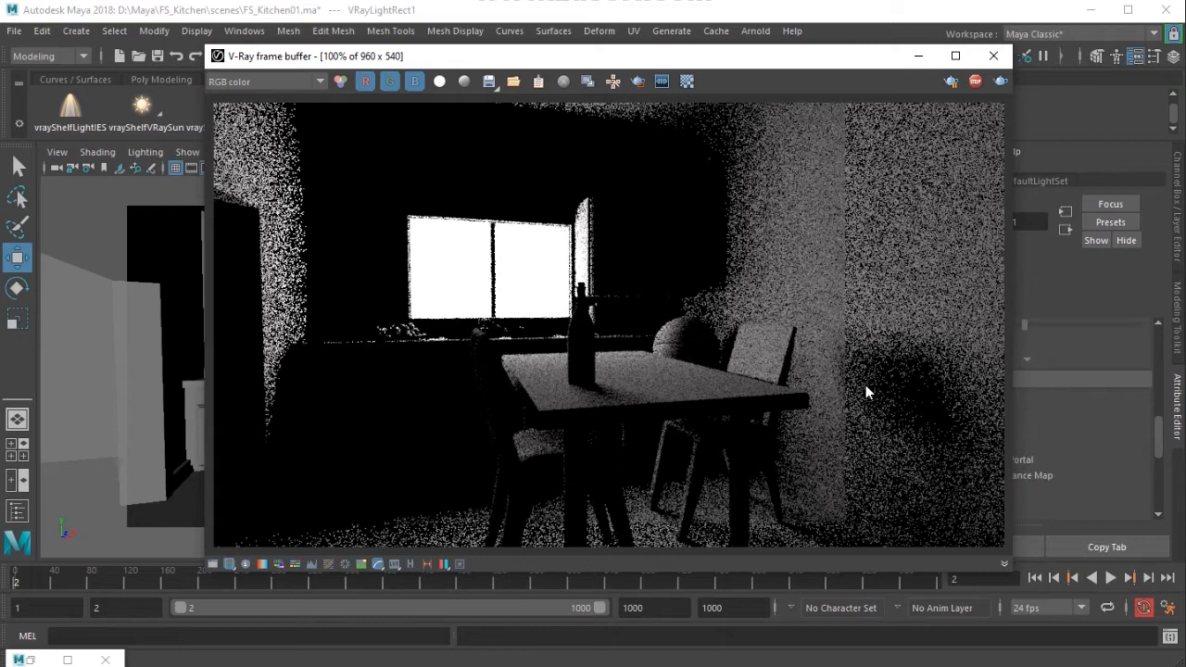
- Create a V-Ray sun from the Environment overrides in the render settings, with the V-Ray frame buffer and settings window cleared away
{"action": "left_click_drag", "start_coordinate": [830, 71], "coordinate": [921, 582]}
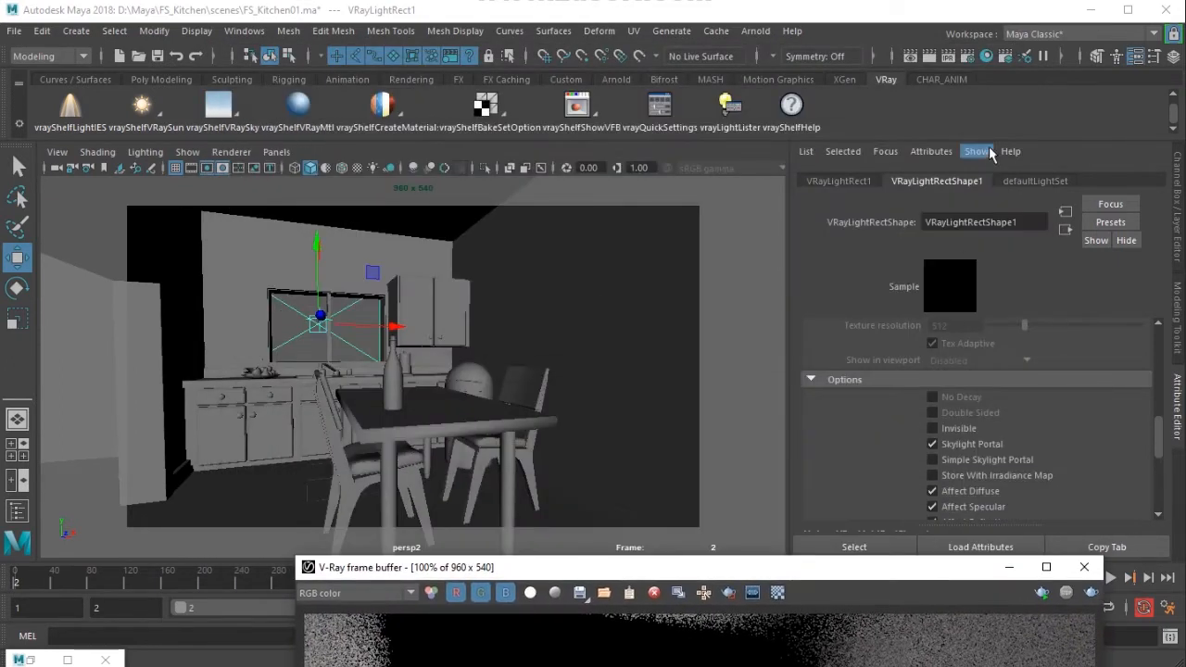
{"action": "left_click", "coordinate": [966, 56]}
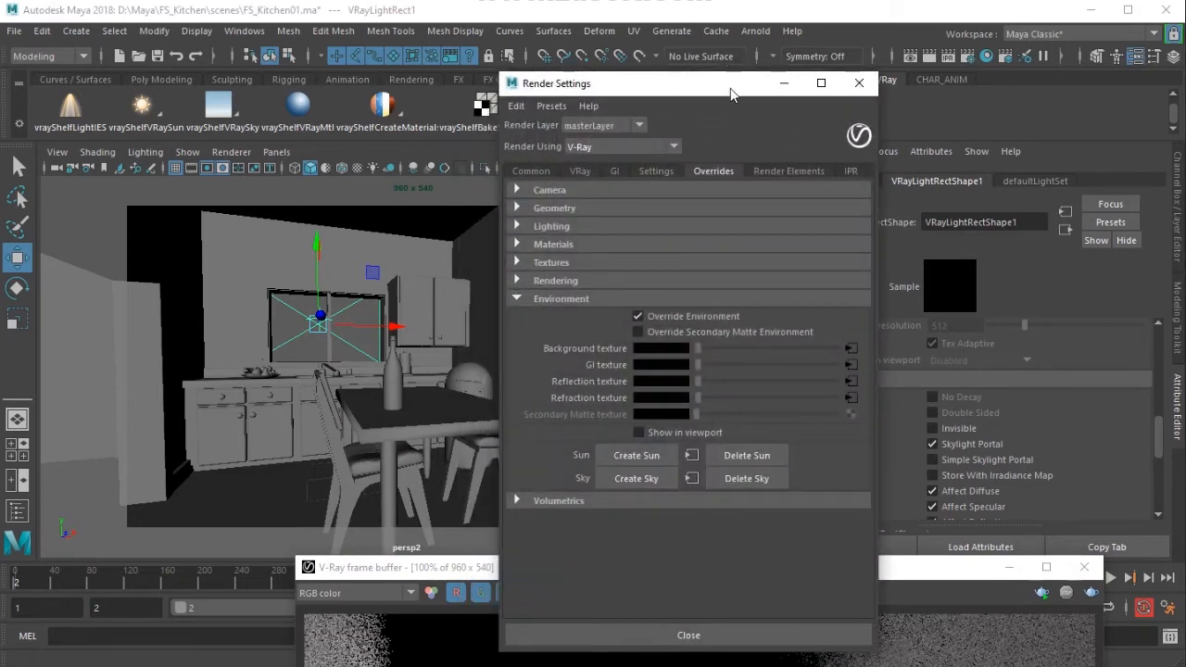
{"action": "left_click_drag", "start_coordinate": [732, 84], "coordinate": [516, 63]}
{"action": "left_click", "coordinate": [475, 458]}
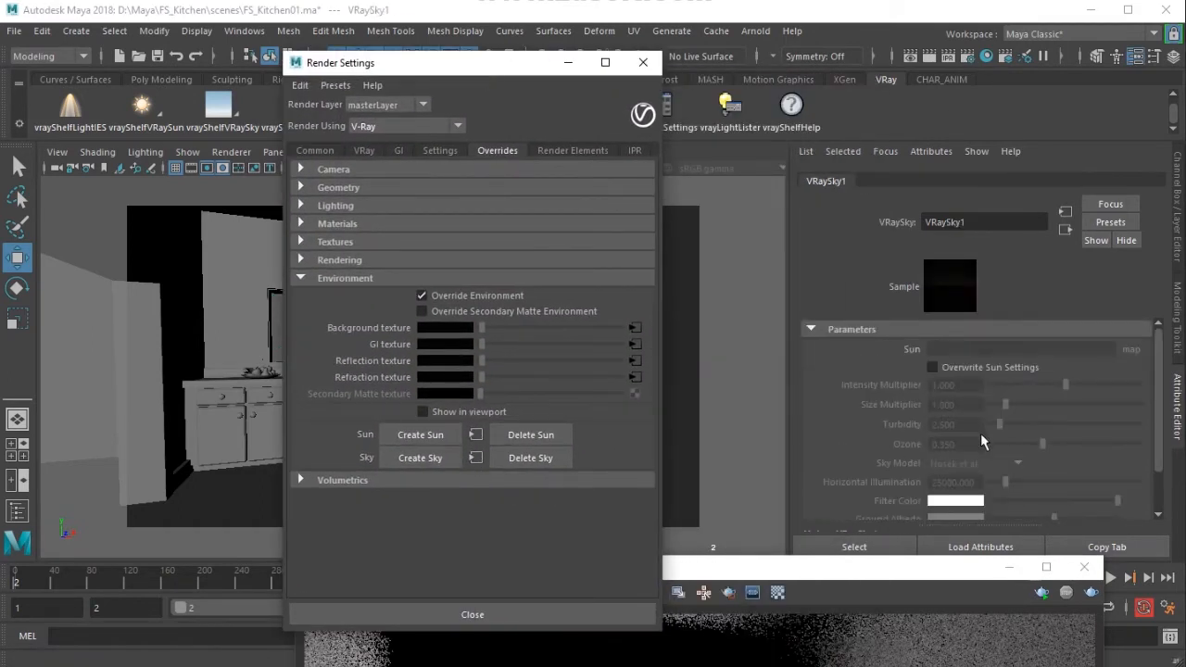
{"action": "scroll", "coordinate": [1099, 455], "scroll_direction": "down", "scroll_amount": 3}
{"action": "scroll", "coordinate": [1099, 458], "scroll_direction": "up", "scroll_amount": 2}
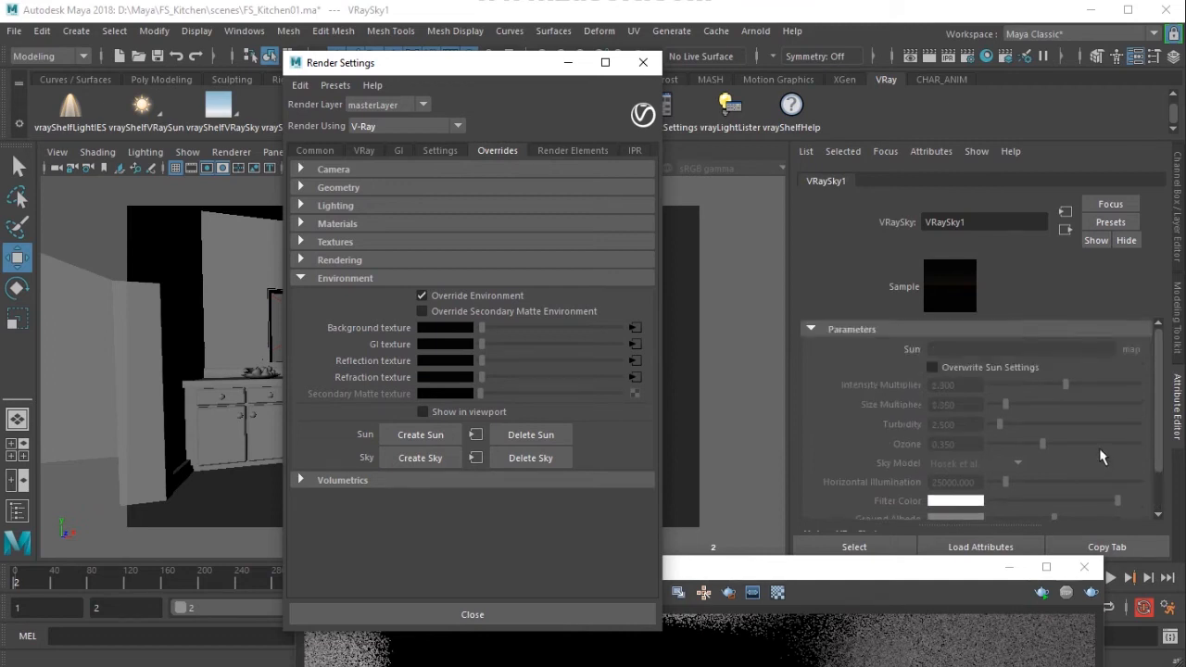
{"action": "left_click", "coordinate": [422, 435]}
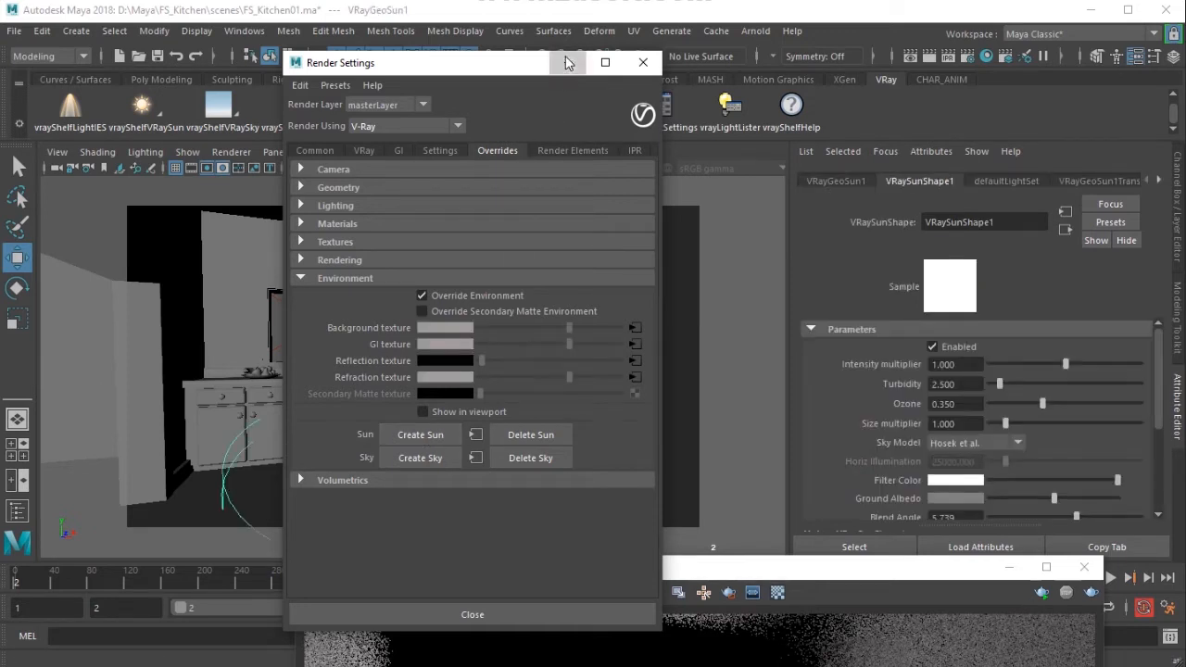
{"action": "left_click", "coordinate": [568, 62]}
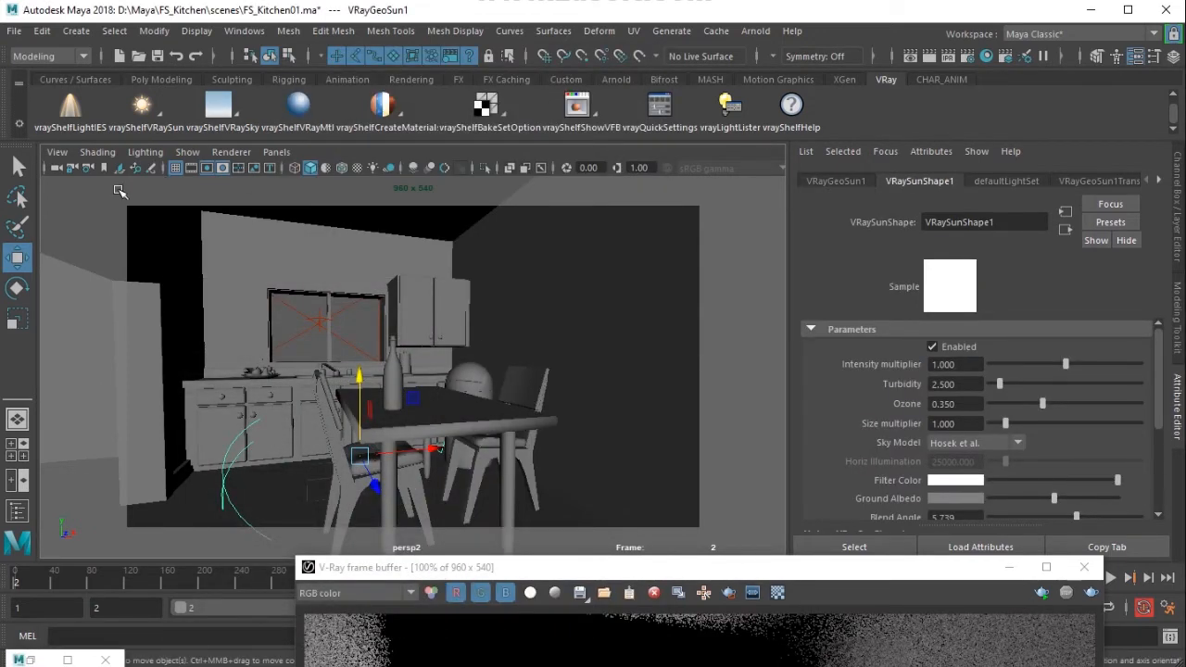
- Open the Outliner and expand the V-Ray sun's transform group
{"action": "left_click", "coordinate": [244, 31]}
{"action": "left_click", "coordinate": [267, 209]}
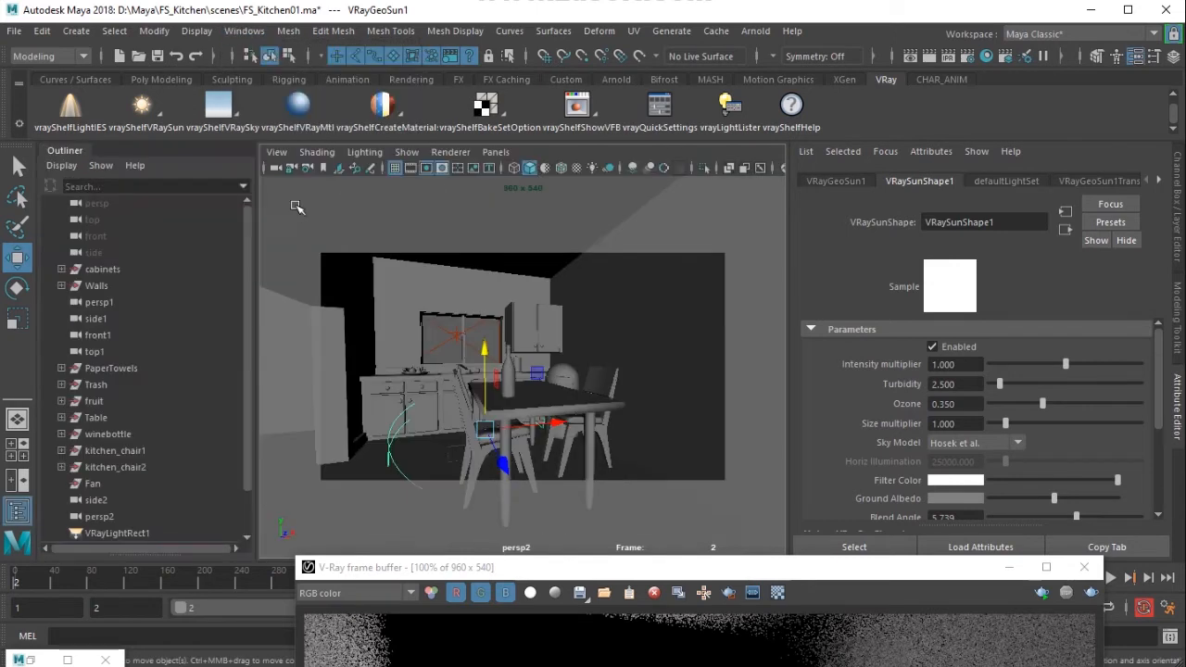
{"action": "scroll", "coordinate": [104, 482], "scroll_direction": "down", "scroll_amount": 1}
{"action": "left_click", "coordinate": [61, 500]}
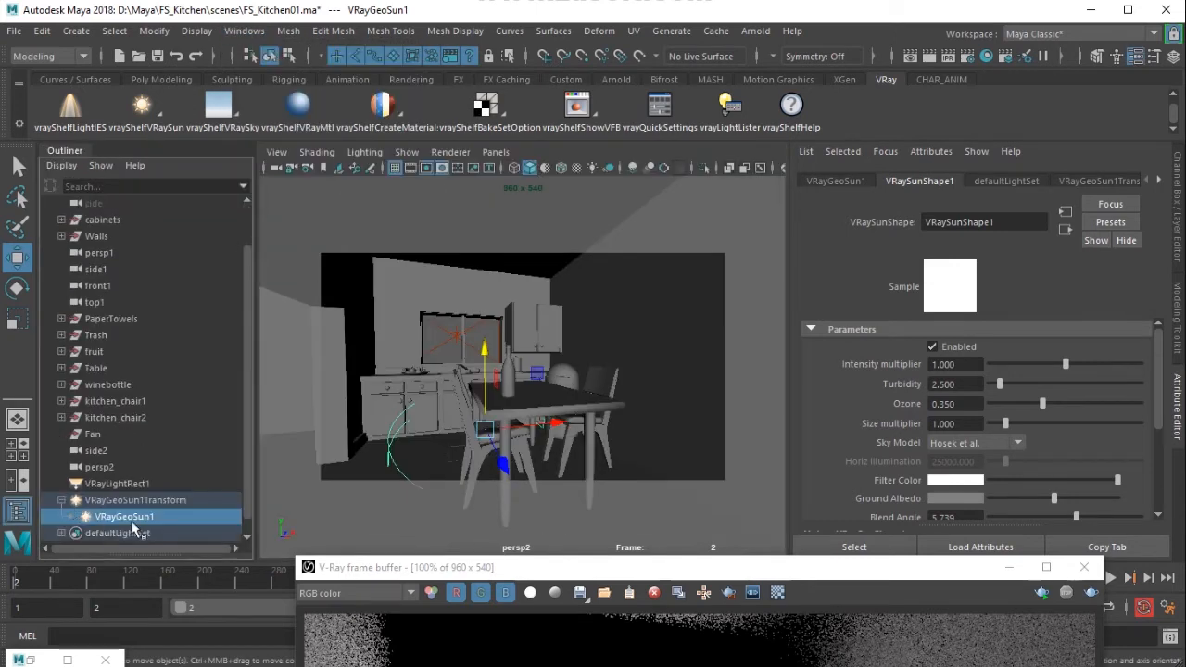
- Switch the viewport to the persp camera and move the V-Ray sun outside the house, high up on the window side
{"action": "left_click", "coordinate": [495, 151]}
{"action": "mouse_move", "coordinate": [519, 166]}
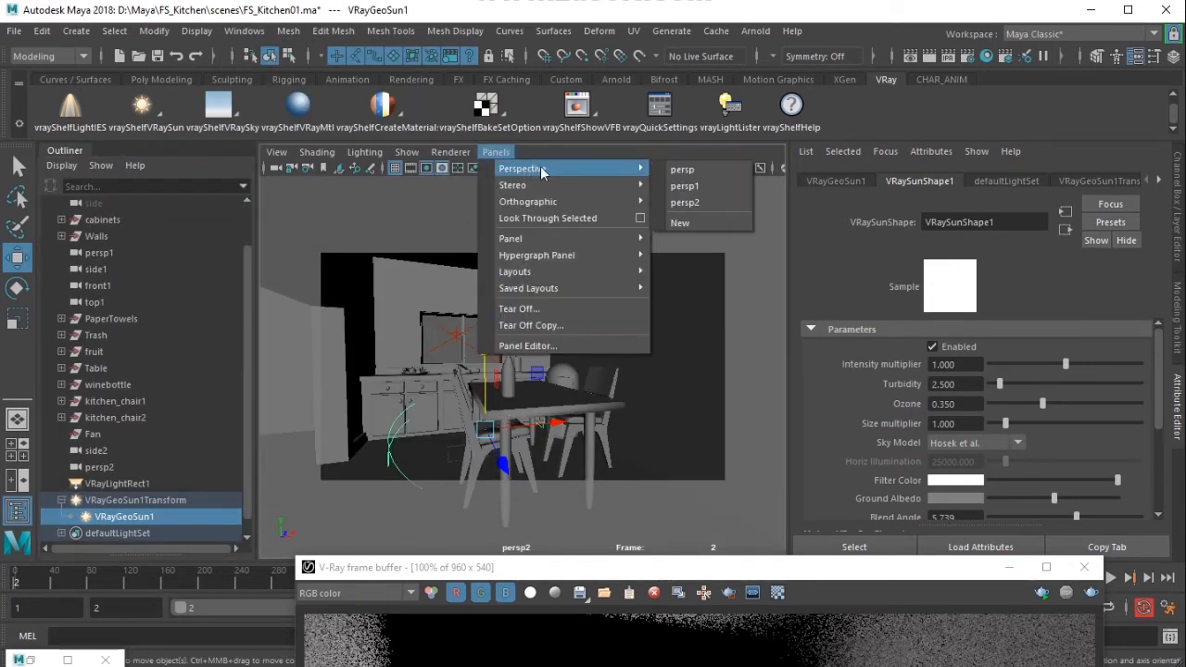
{"action": "left_click", "coordinate": [683, 167]}
{"action": "left_click_drag", "start_coordinate": [528, 339], "coordinate": [477, 324], "text": "alt"}
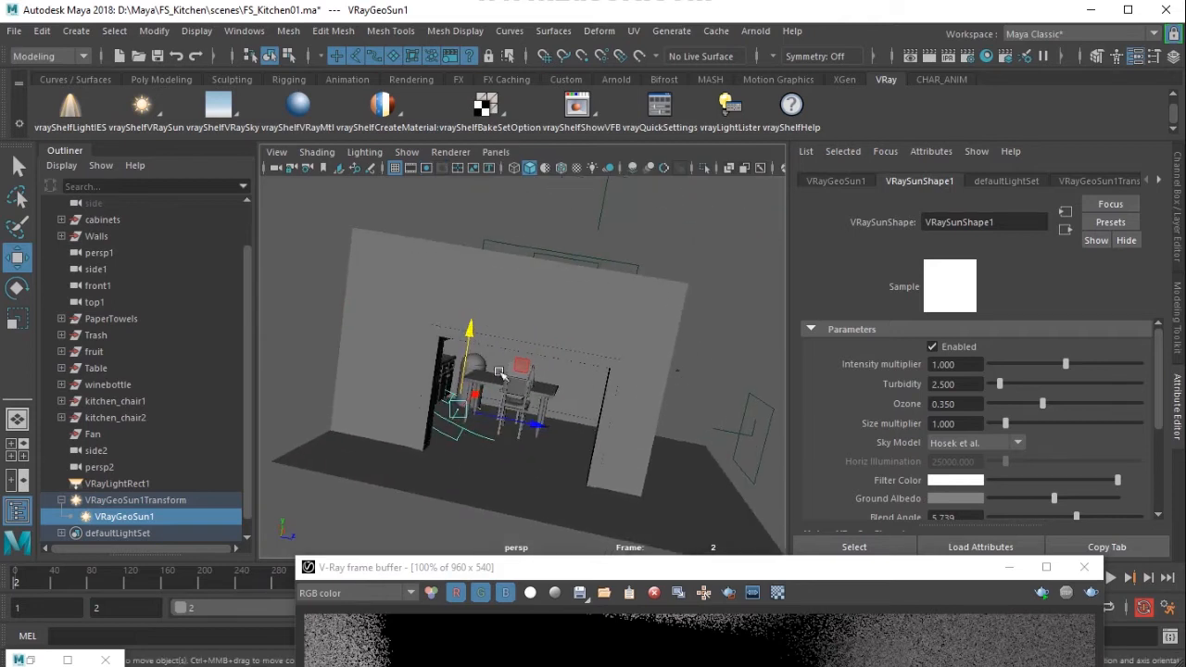
{"action": "left_click_drag", "start_coordinate": [495, 199], "coordinate": [411, 316], "text": "alt"}
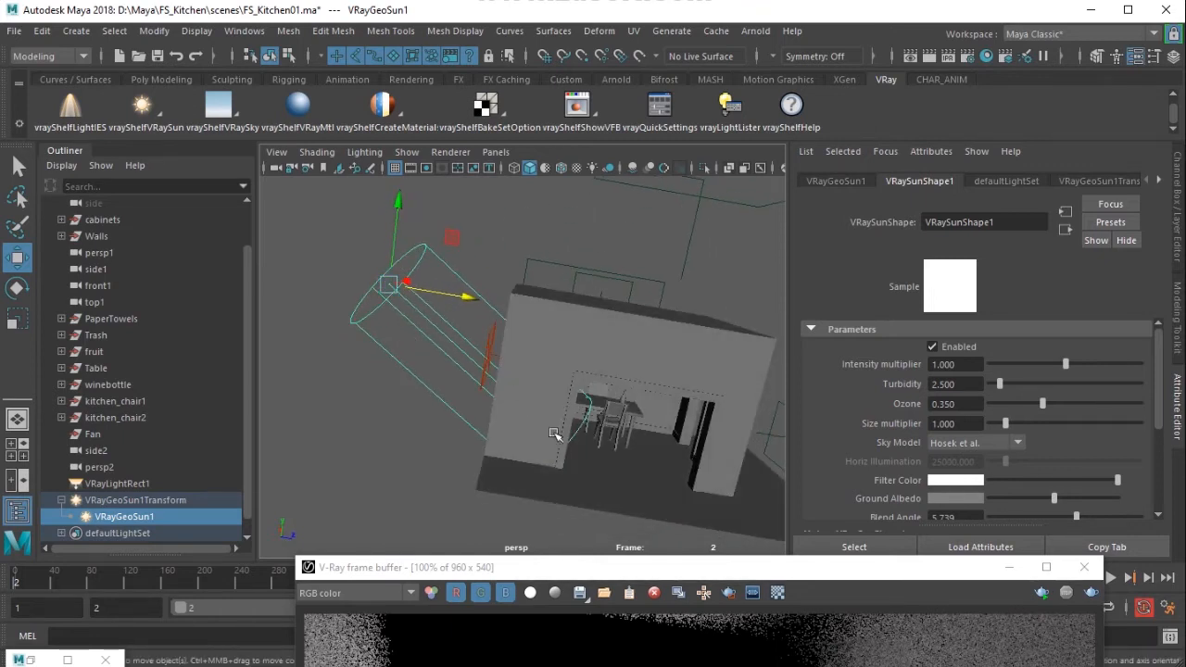
{"action": "left_click_drag", "start_coordinate": [537, 345], "coordinate": [410, 319], "text": "alt"}
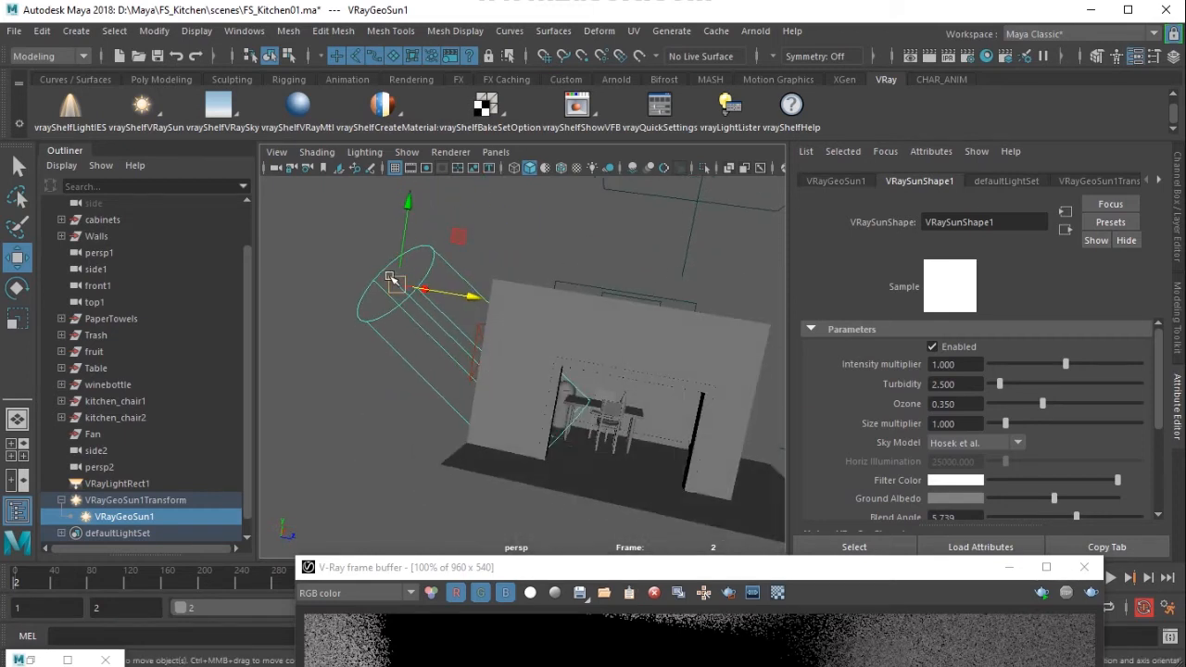
{"action": "left_click_drag", "start_coordinate": [460, 344], "coordinate": [452, 399], "text": "alt"}
{"action": "left_click_drag", "start_coordinate": [523, 243], "coordinate": [463, 312], "text": "alt"}
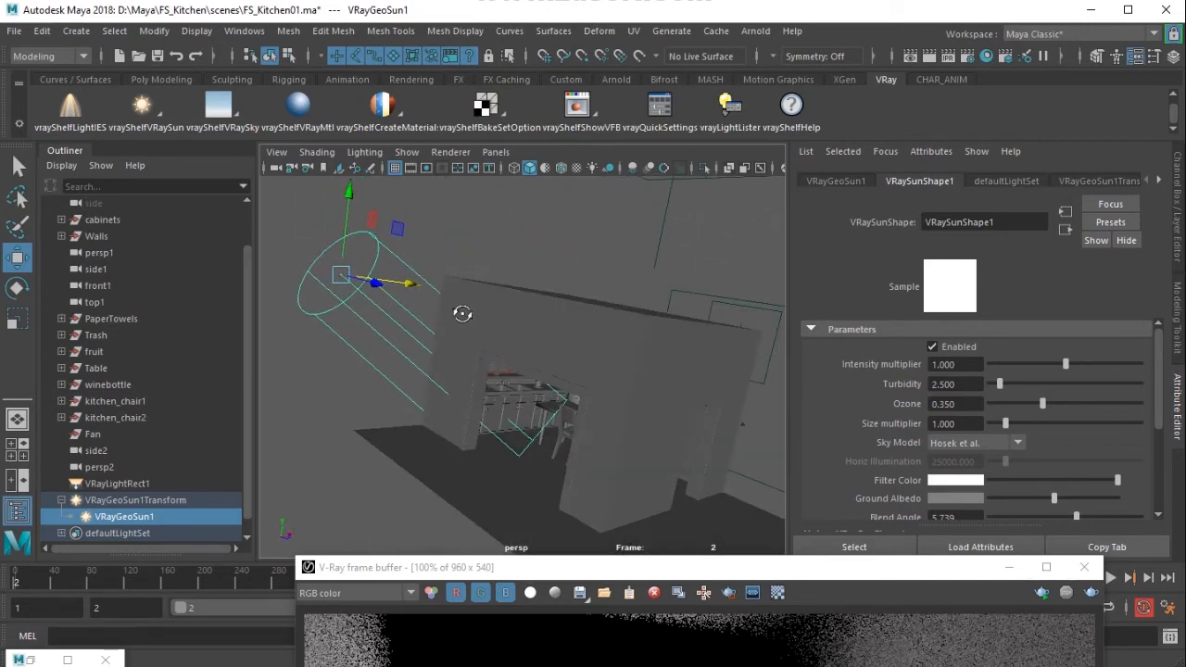
- Render the kitchen in the V-Ray frame buffer and lower the sun so its light falls through the window onto the wall
{"action": "left_click_drag", "start_coordinate": [878, 572], "coordinate": [937, 113]}
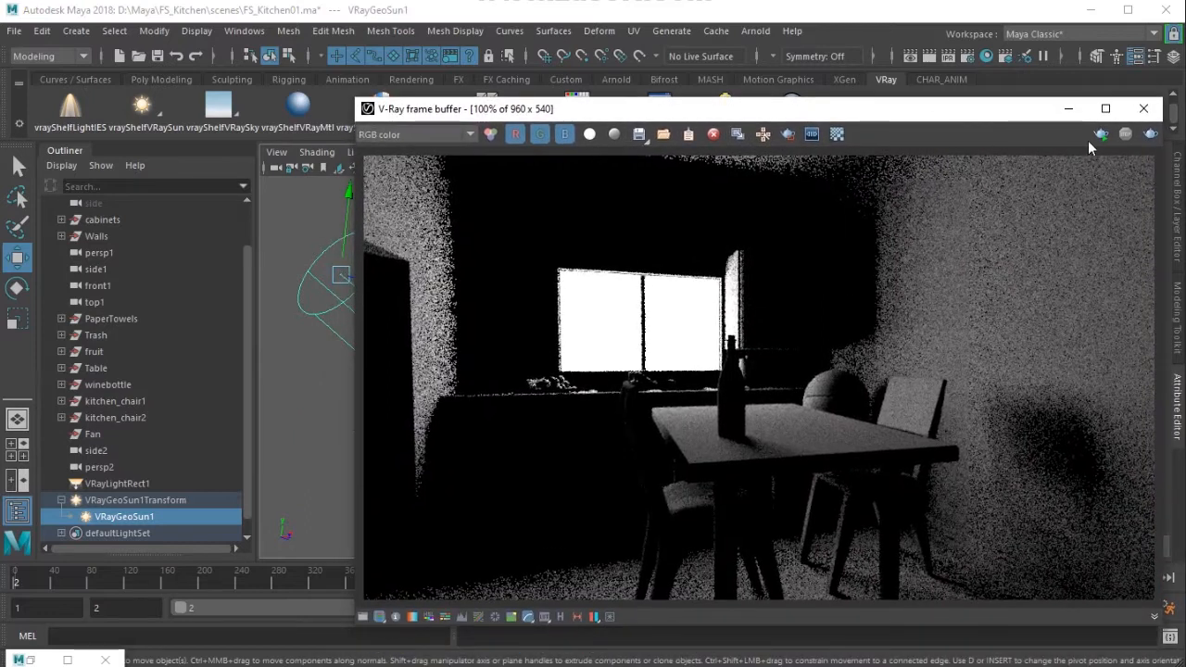
{"action": "left_click", "coordinate": [1101, 134]}
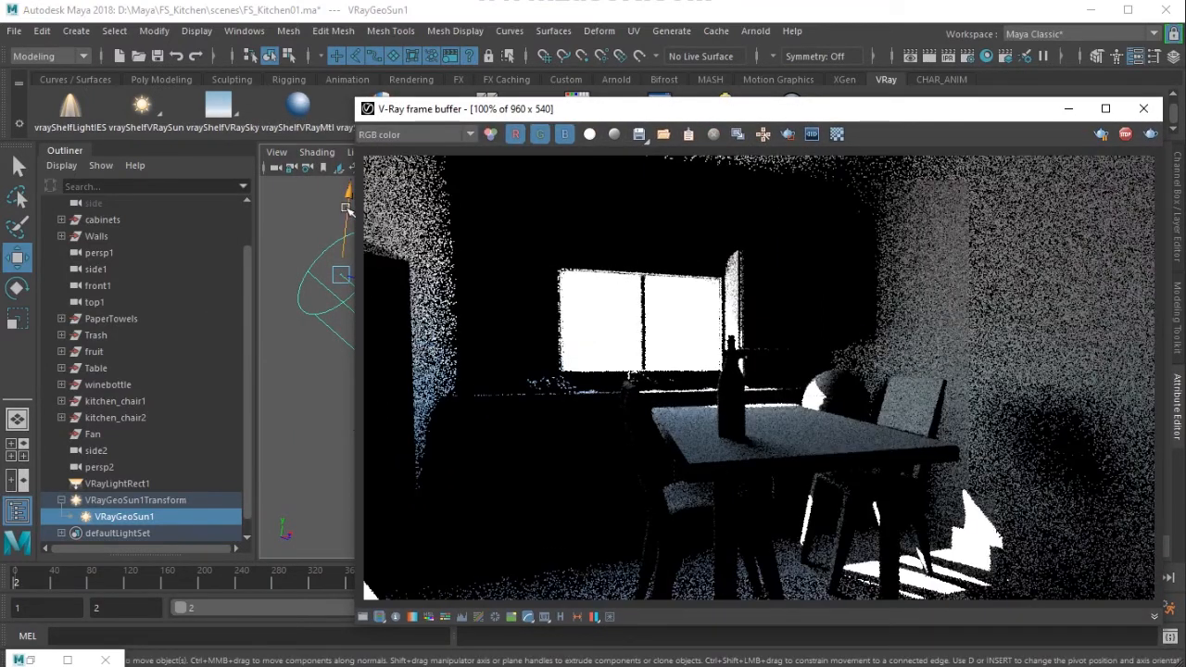
{"action": "left_click_drag", "start_coordinate": [348, 212], "coordinate": [341, 266]}
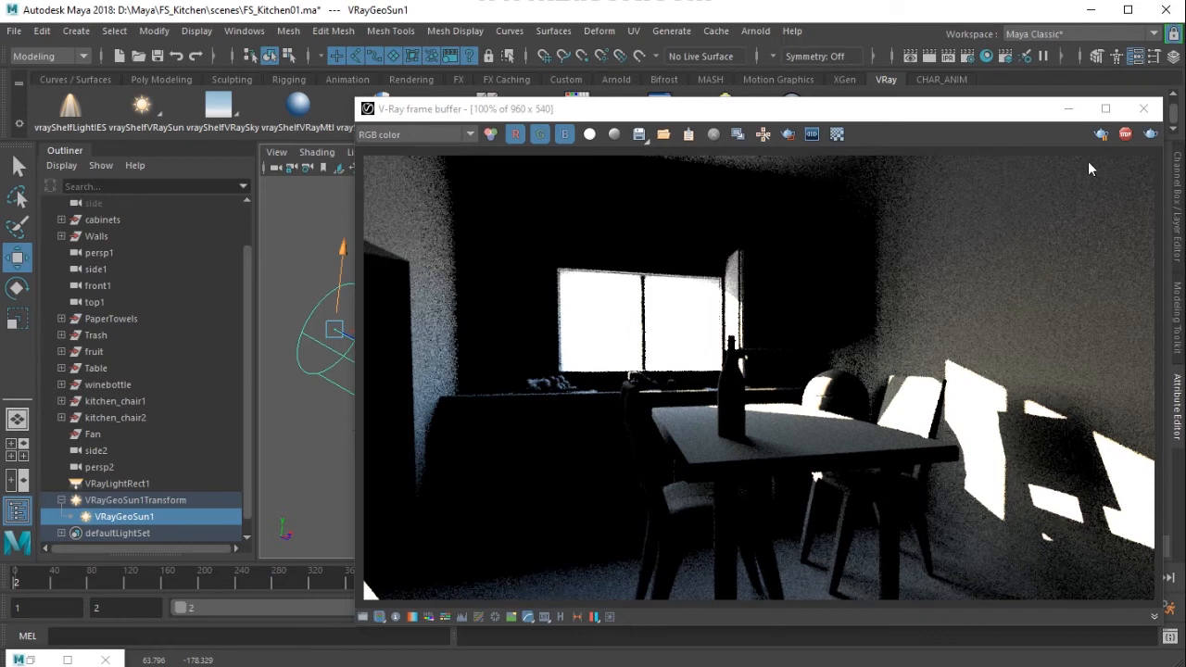
{"action": "left_click_drag", "start_coordinate": [946, 132], "coordinate": [721, 622]}
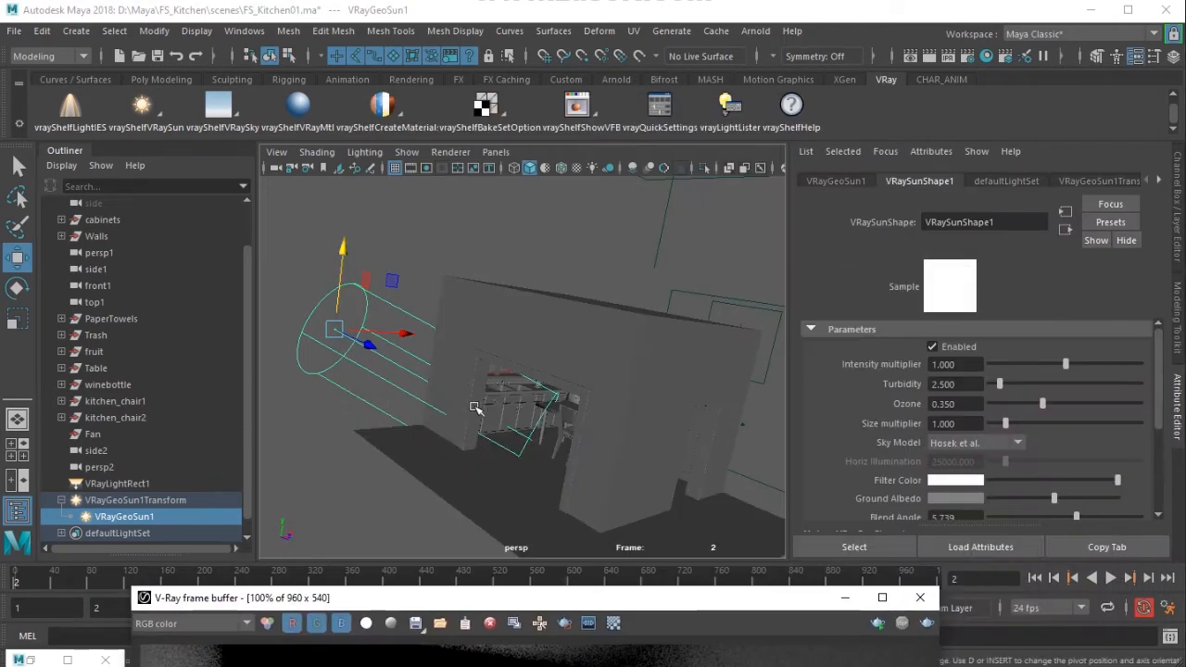
- Select the window rect light and review its skylight portal and contribution settings
{"action": "left_click_drag", "start_coordinate": [435, 380], "coordinate": [459, 313], "text": "alt"}
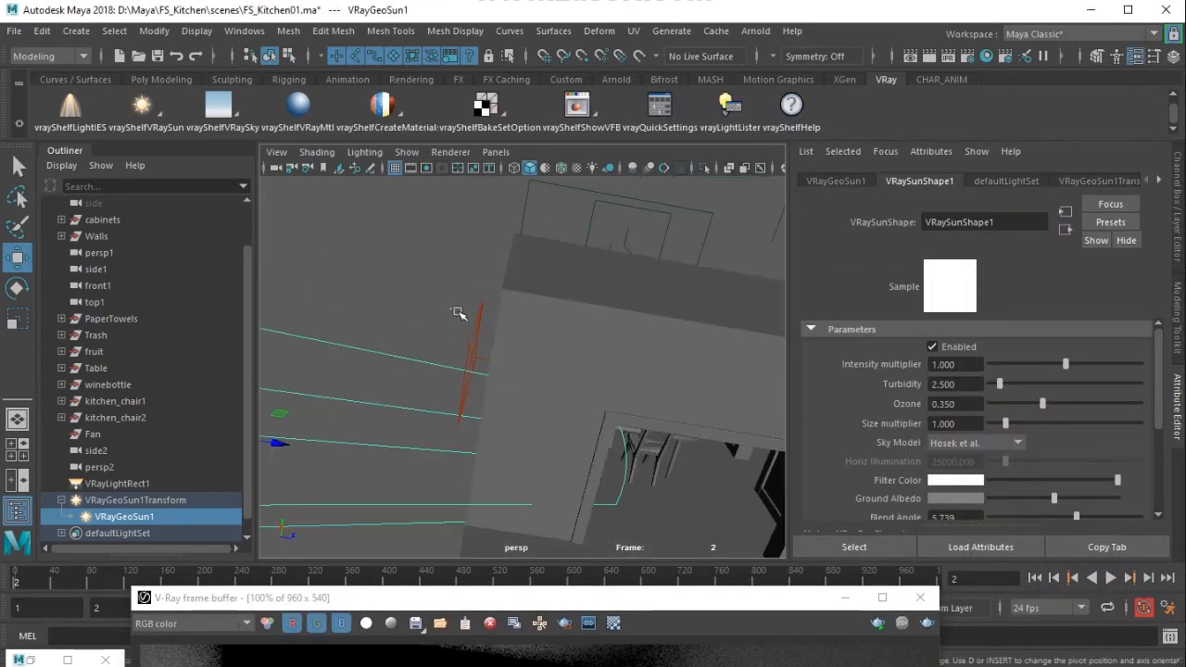
{"action": "left_click", "coordinate": [463, 315]}
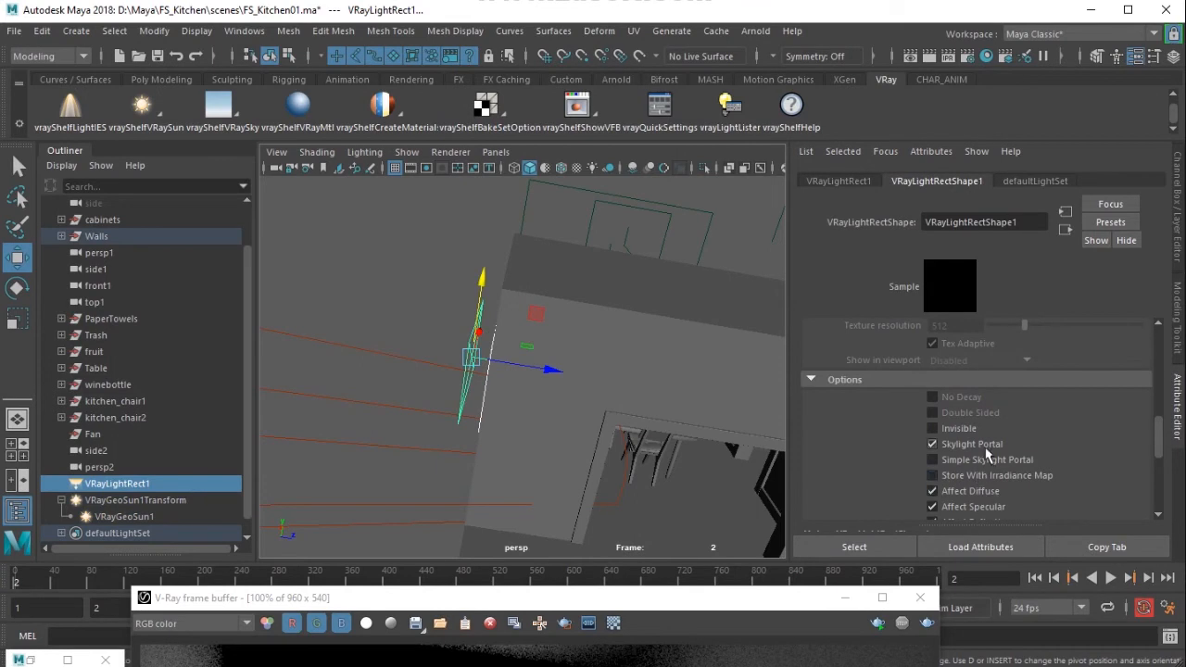
{"action": "scroll", "coordinate": [988, 453], "scroll_direction": "down", "scroll_amount": 3}
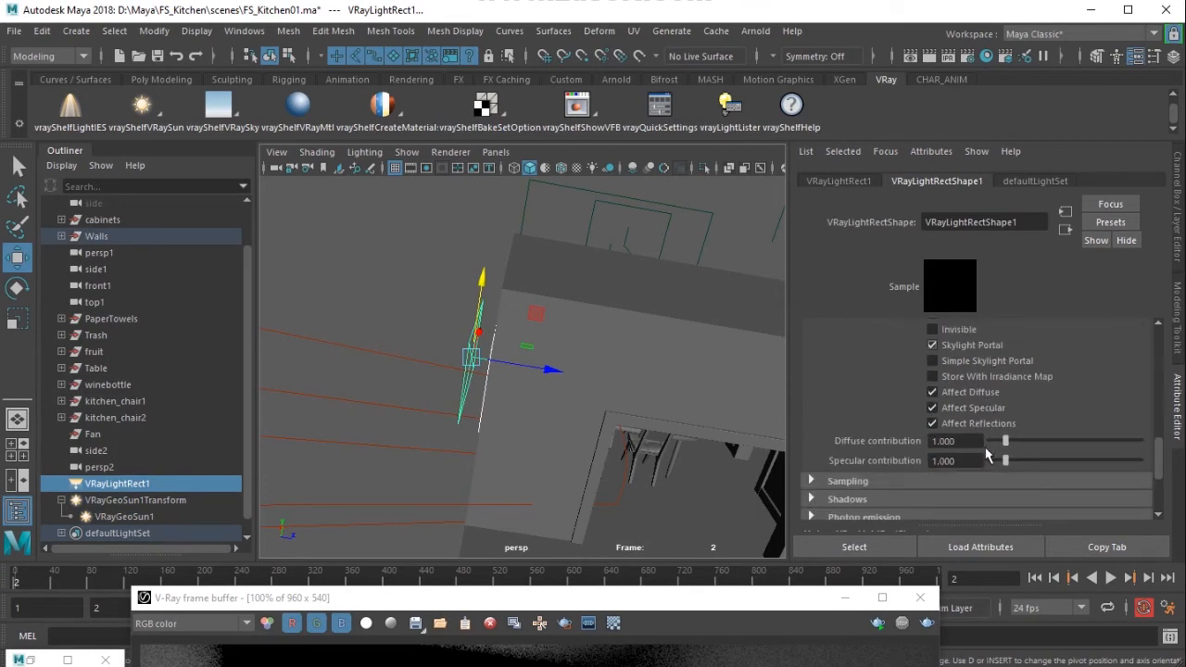
{"action": "left_click_drag", "start_coordinate": [530, 609], "coordinate": [703, 506]}
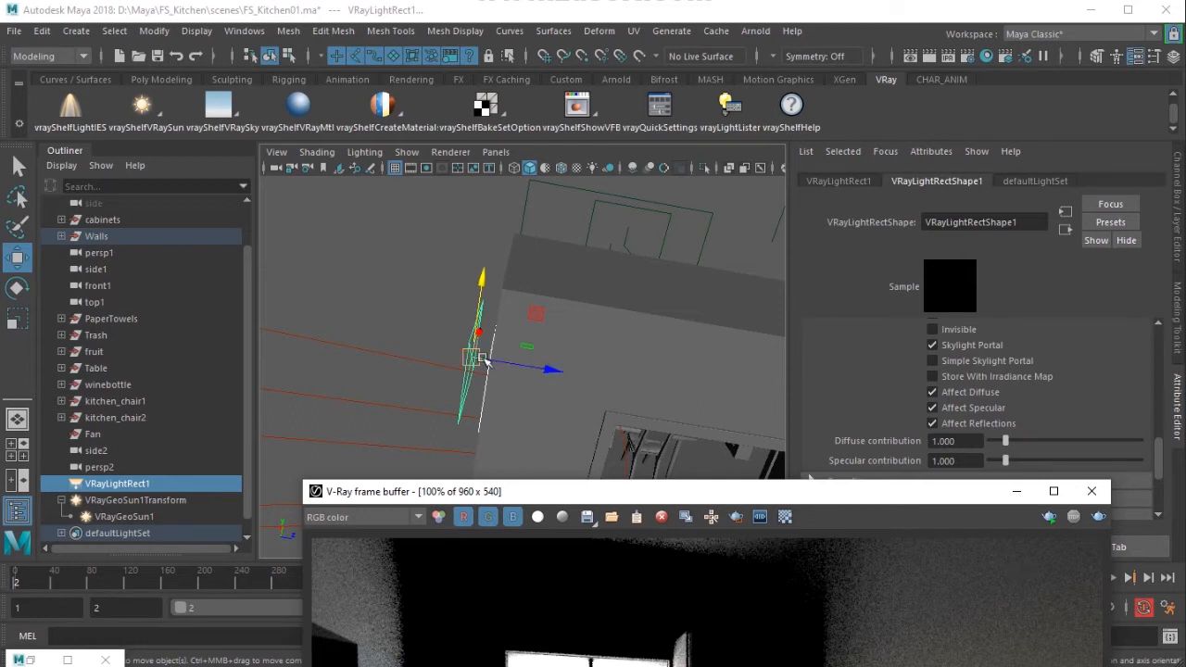
- Duplicate the window rect light and move the copy toward the wide opening in the kitchen's side wall
{"action": "left_click_drag", "start_coordinate": [481, 398], "coordinate": [379, 336], "text": "alt"}
{"action": "left_click_drag", "start_coordinate": [338, 263], "coordinate": [498, 396], "text": "alt"}
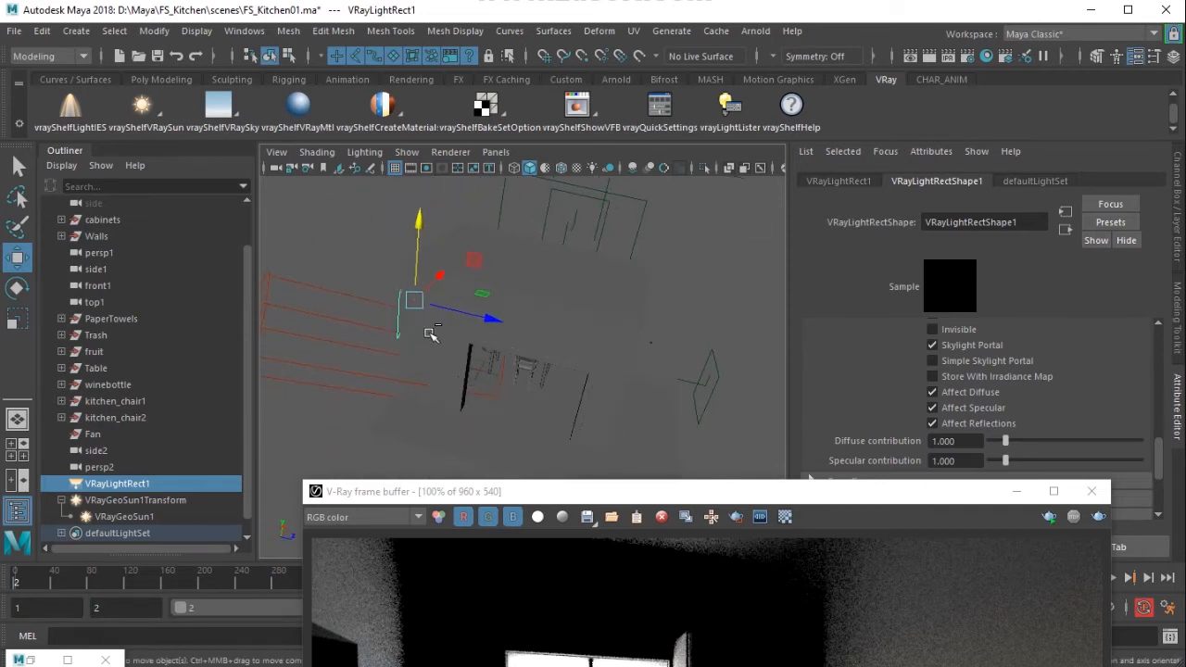
{"action": "key", "text": "ctrl+d"}
{"action": "left_click_drag", "start_coordinate": [436, 269], "coordinate": [497, 403]}
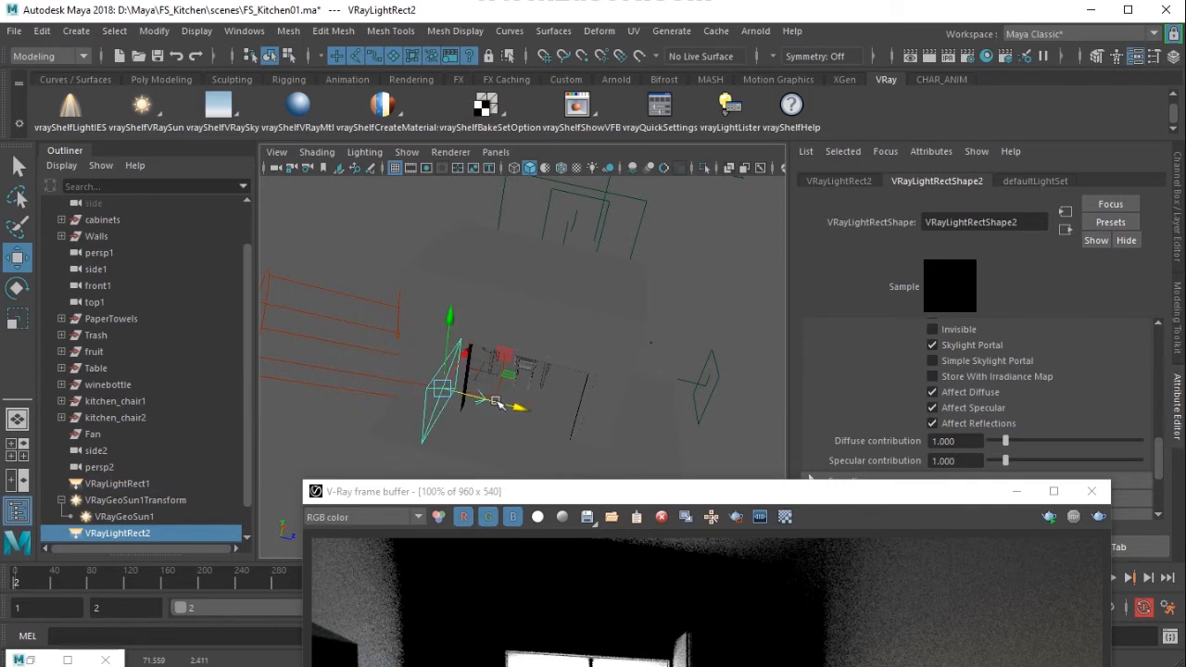
- Rotate the duplicated rect light to face into the wide side opening and position it in front of that opening
{"action": "key", "text": "e"}
{"action": "left_click_drag", "start_coordinate": [437, 437], "coordinate": [460, 410]}
{"action": "key", "text": "w"}
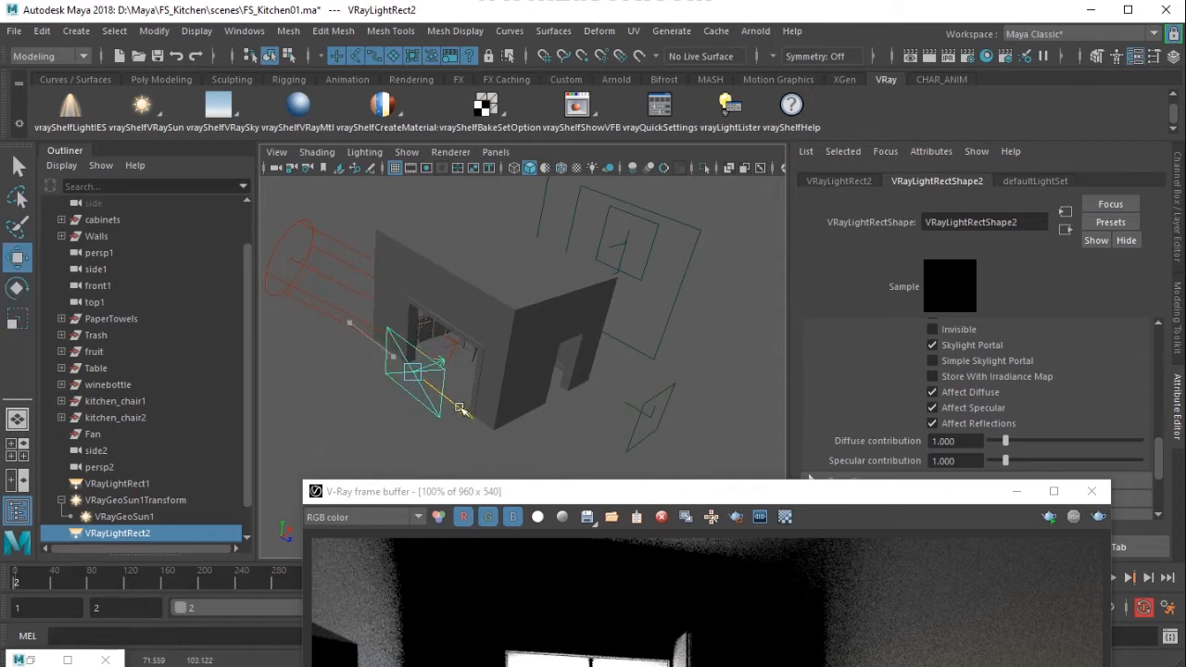
{"action": "left_click_drag", "start_coordinate": [514, 355], "coordinate": [504, 321], "text": "alt"}
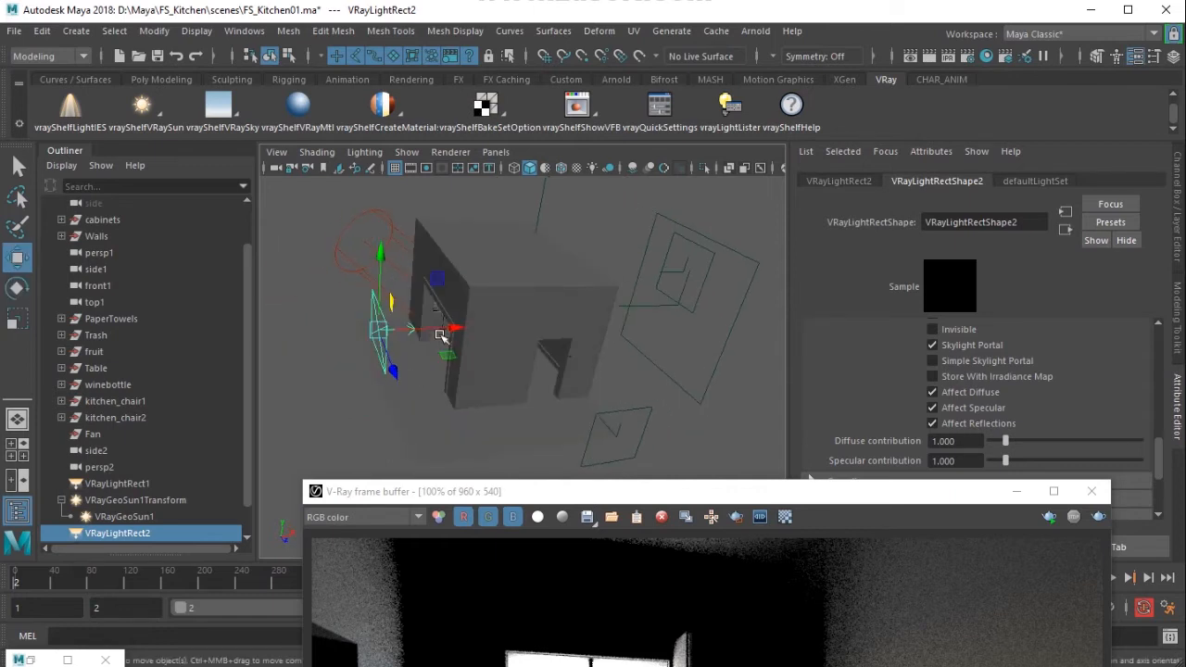
{"action": "left_click_drag", "start_coordinate": [512, 320], "coordinate": [562, 359], "text": "alt"}
{"action": "left_click_drag", "start_coordinate": [499, 267], "coordinate": [454, 341]}
- Set the side-opening rect light's U size to 60 and V size to 40, and raise it slightly
{"action": "scroll", "coordinate": [456, 343], "scroll_direction": "up", "scroll_amount": 3}
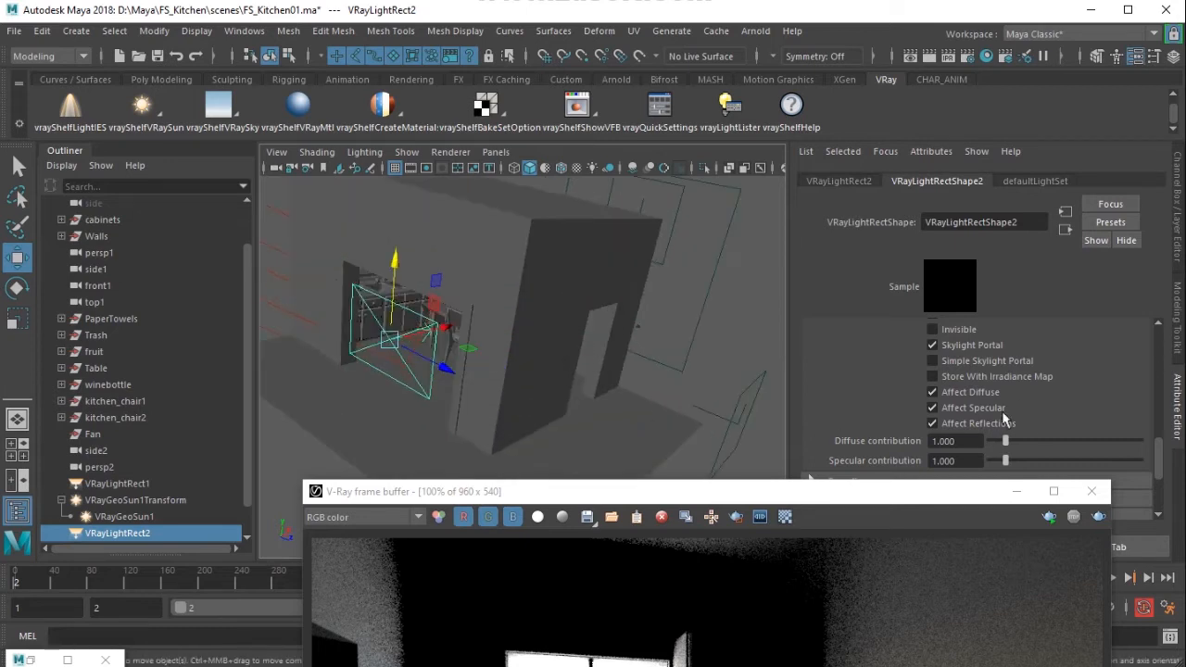
{"action": "left_click_drag", "start_coordinate": [892, 497], "coordinate": [863, 550]}
{"action": "scroll", "coordinate": [1005, 355], "scroll_direction": "up", "scroll_amount": 6}
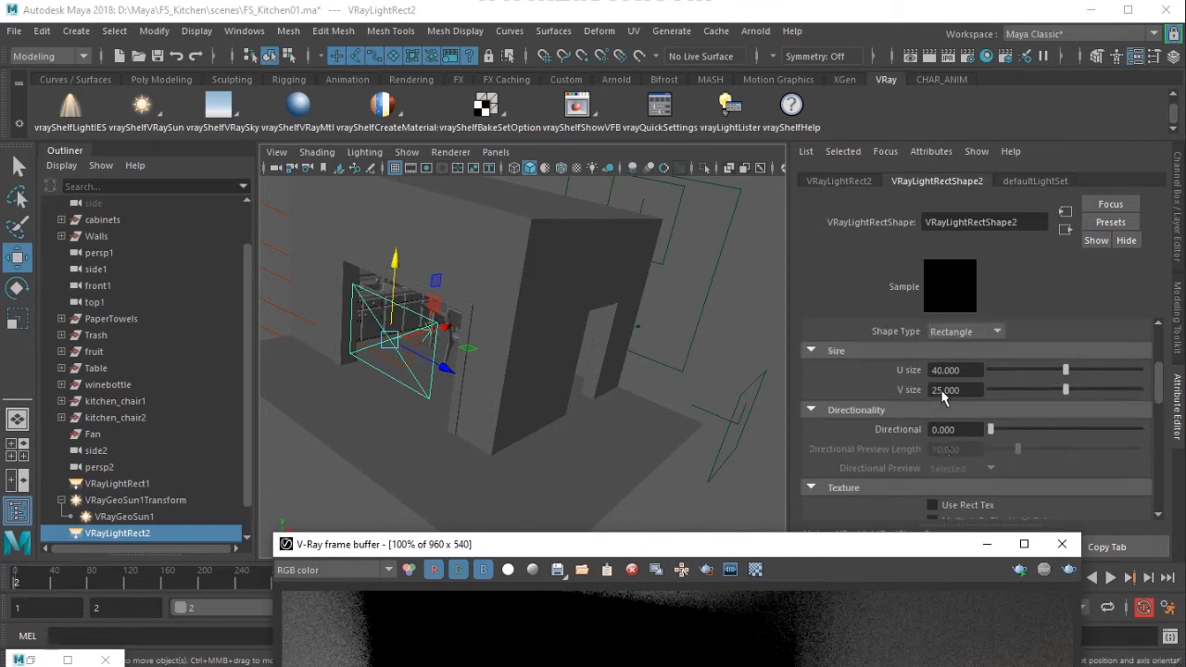
{"action": "left_click_drag", "start_coordinate": [971, 369], "coordinate": [859, 372]}
{"action": "type", "text": "50"}
{"action": "key", "text": "Return"}
{"action": "type", "text": "60"}
{"action": "key", "text": "Return"}
{"action": "left_click_drag", "start_coordinate": [963, 390], "coordinate": [908, 390]}
{"action": "type", "text": "35"}
{"action": "key", "text": "Return"}
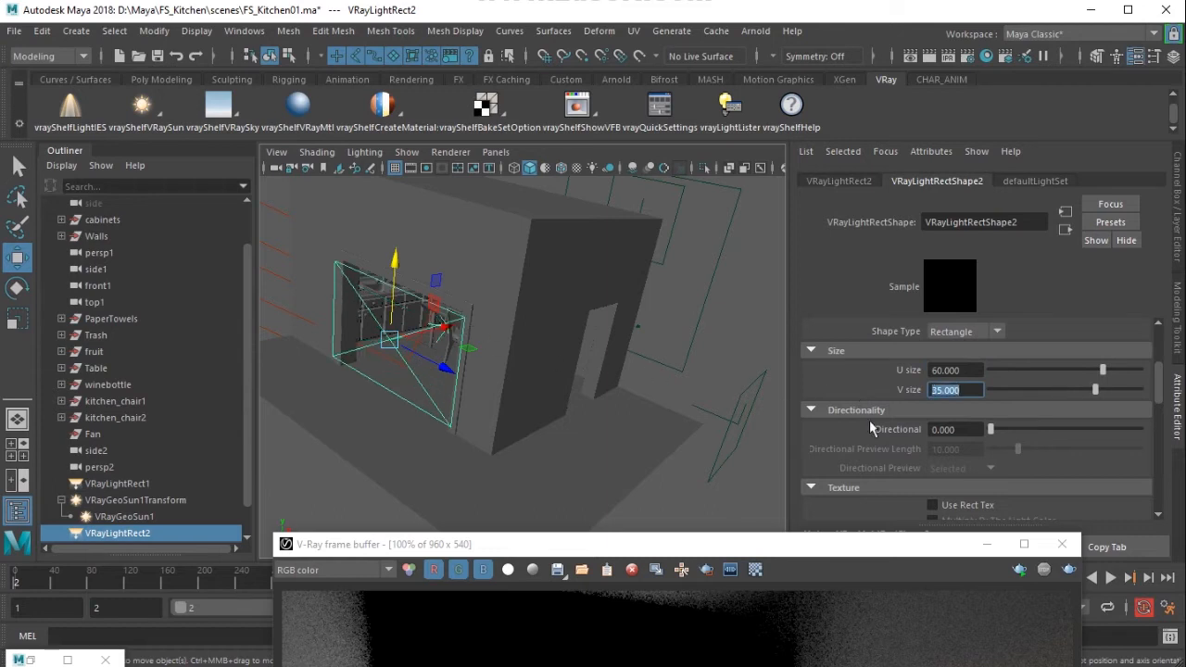
{"action": "type", "text": "40"}
{"action": "key", "text": "Return"}
{"action": "left_click_drag", "start_coordinate": [496, 384], "coordinate": [426, 389], "text": "alt"}
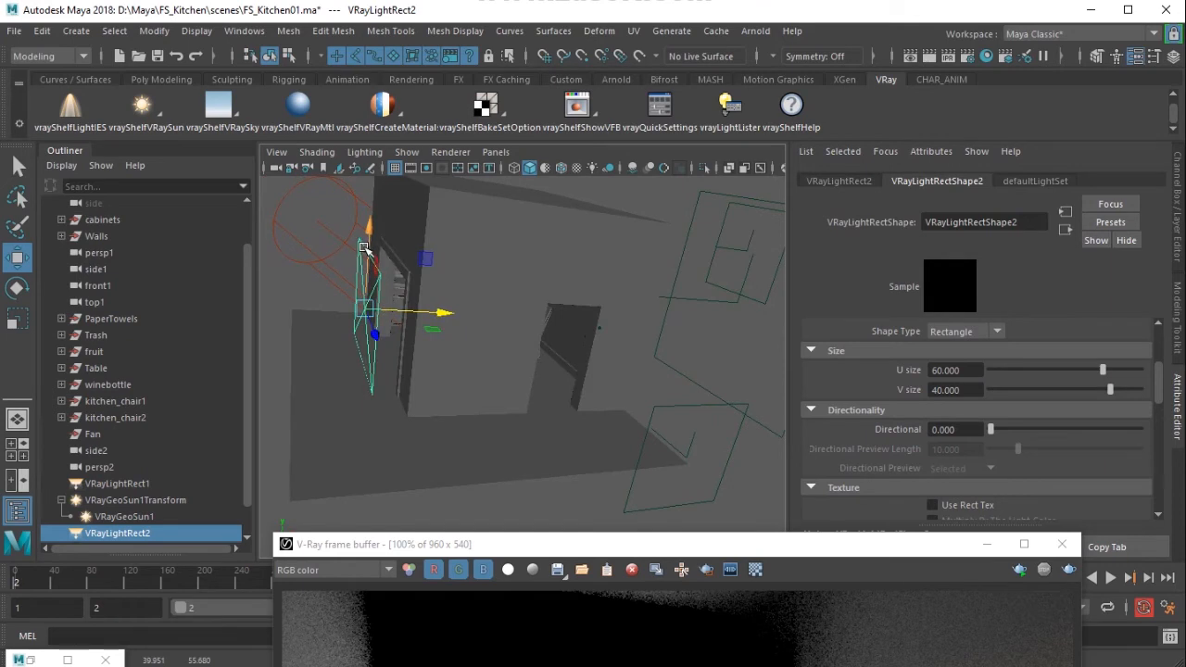
{"action": "left_click_drag", "start_coordinate": [369, 237], "coordinate": [368, 225]}
- Duplicate the window rect light again, move the copy toward the doorway and rotate it to face inward
{"action": "left_click_drag", "start_coordinate": [428, 254], "coordinate": [530, 344], "text": "alt"}
{"action": "right_click_drag", "start_coordinate": [530, 344], "coordinate": [463, 352], "text": "alt"}
{"action": "left_click_drag", "start_coordinate": [462, 352], "coordinate": [474, 339], "text": "alt"}
{"action": "left_click", "coordinate": [410, 297]}
{"action": "left_click", "coordinate": [417, 295]}
{"action": "key", "text": "ctrl+d"}
{"action": "left_click_drag", "start_coordinate": [477, 319], "coordinate": [564, 404]}
{"action": "key", "text": "e"}
{"action": "left_click_drag", "start_coordinate": [485, 367], "coordinate": [556, 366]}
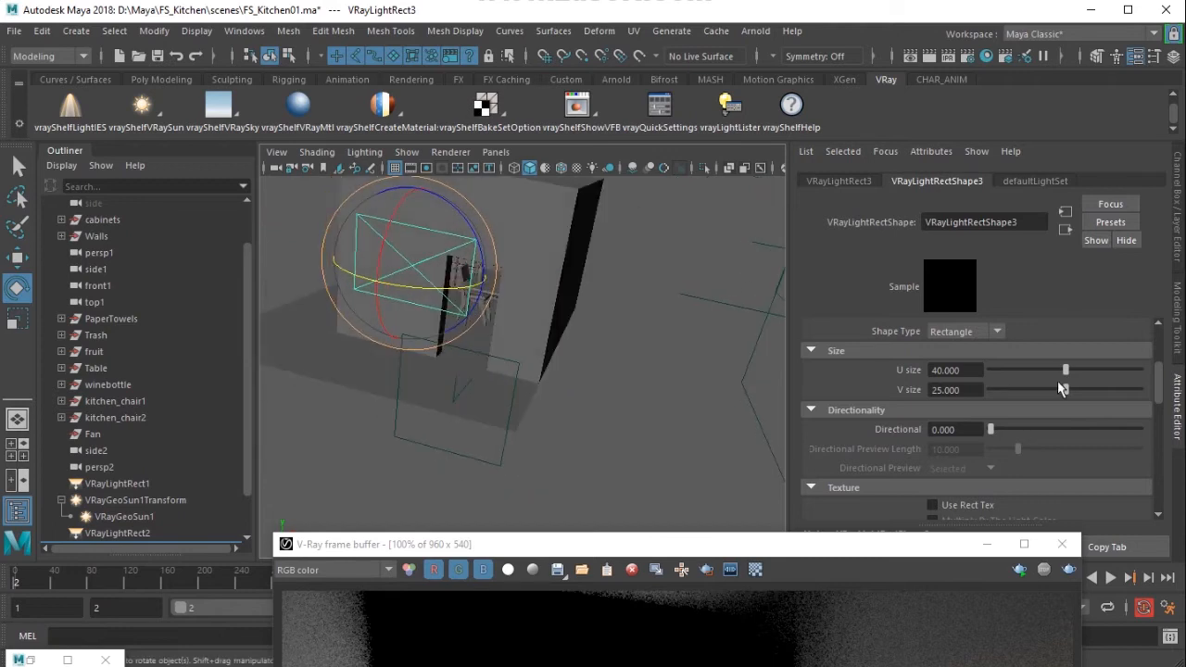
- Set the third rect light's U size to 20 and move it in front of the doorway
{"action": "double_click", "coordinate": [947, 370]}
{"action": "type", "text": "20"}
{"action": "key", "text": "Return"}
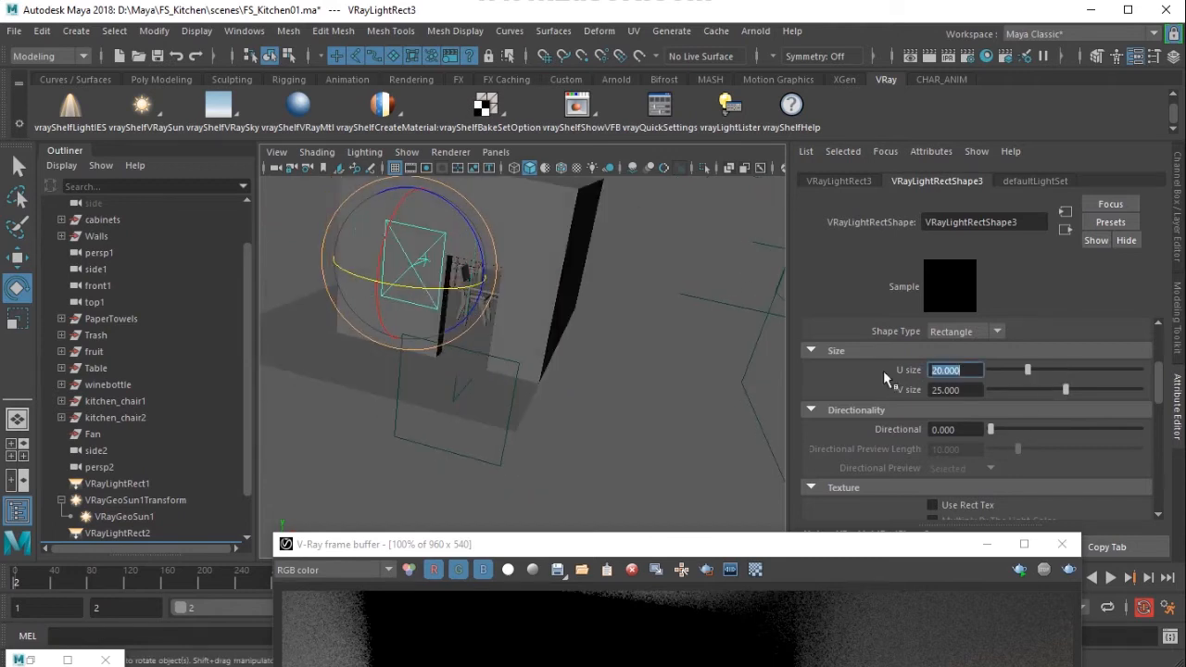
{"action": "scroll", "coordinate": [457, 294], "scroll_direction": "up", "scroll_amount": 3}
{"action": "key", "text": "w"}
{"action": "left_click_drag", "start_coordinate": [445, 257], "coordinate": [410, 282]}
{"action": "left_click_drag", "start_coordinate": [405, 197], "coordinate": [416, 242]}
{"action": "left_click_drag", "start_coordinate": [356, 292], "coordinate": [532, 336]}
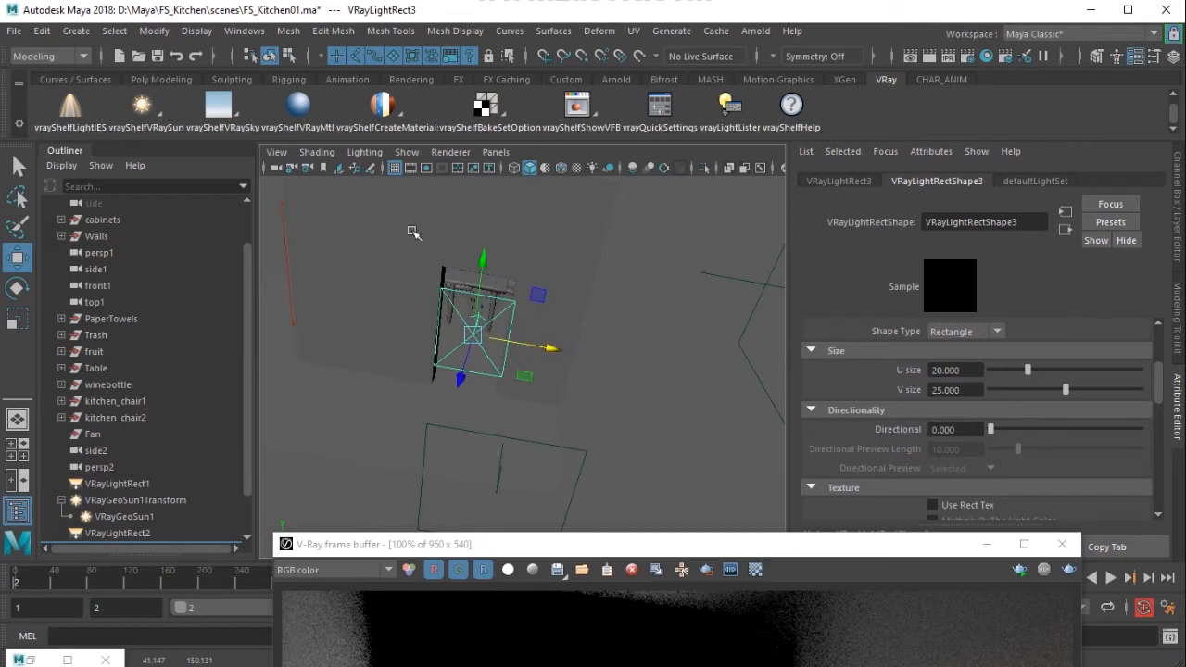
- Display wireframe on the shaded models and set the doorway rect light's U size to 25 and V size to 40
{"action": "left_click", "coordinate": [561, 168]}
{"action": "mouse_move", "coordinate": [538, 311]}
{"action": "left_mouse_down", "text": "alt"}
{"action": "mouse_move", "coordinate": [442, 322]}
{"action": "mouse_move", "coordinate": [464, 324]}
{"action": "left_mouse_up", "text": "alt"}
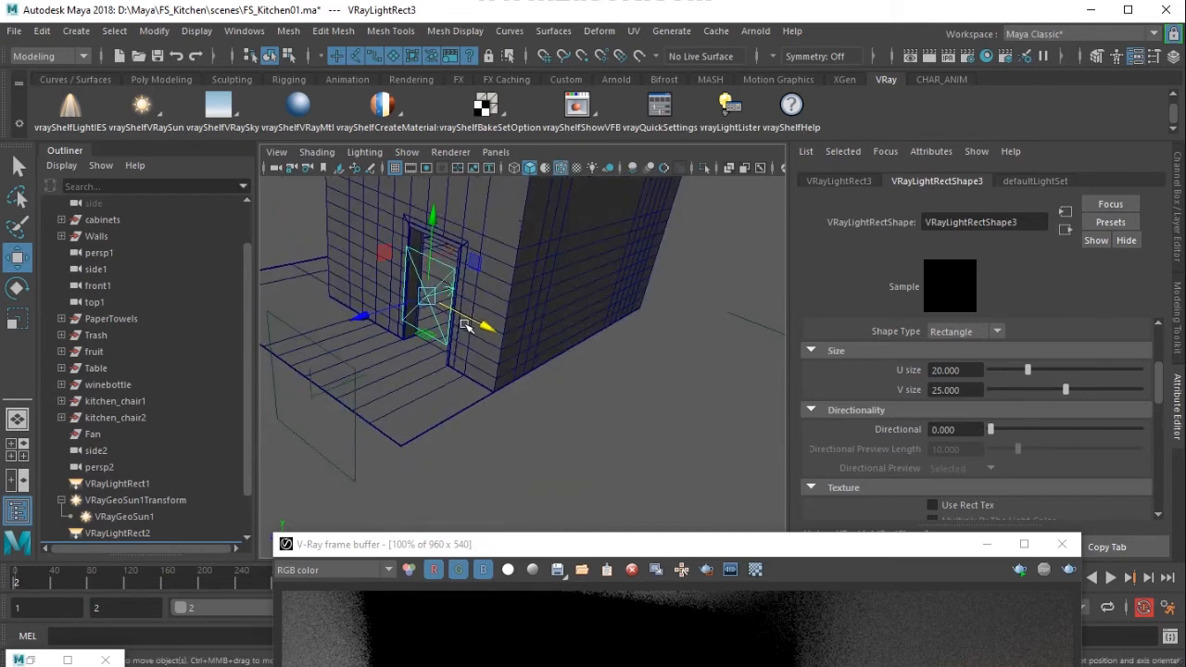
{"action": "left_click_drag", "start_coordinate": [959, 370], "coordinate": [916, 373]}
{"action": "type", "text": "25"}
{"action": "key", "text": "Return"}
{"action": "key", "text": "Tab"}
{"action": "type", "text": "40"}
{"action": "key", "text": "Return"}
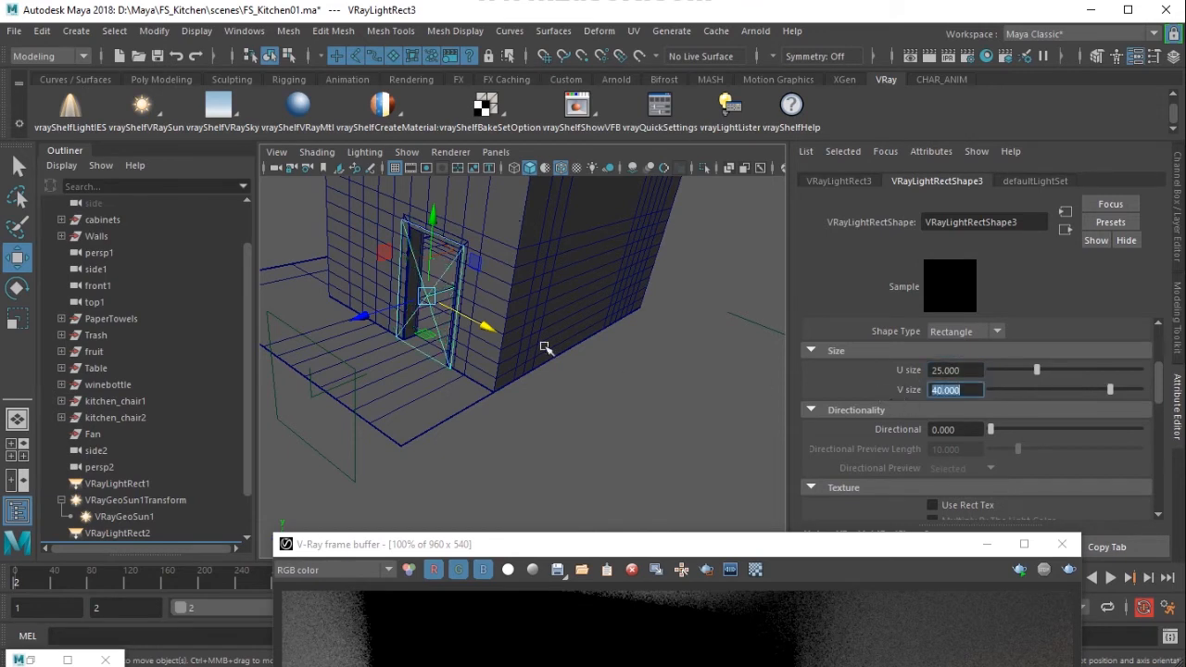
- Undo the accidental change and place the doorway rect light just outside the door frame
{"action": "left_click", "coordinate": [452, 296]}
{"action": "key", "text": "ctrl+z"}
{"action": "left_click_drag", "start_coordinate": [452, 302], "coordinate": [358, 308], "text": "alt"}
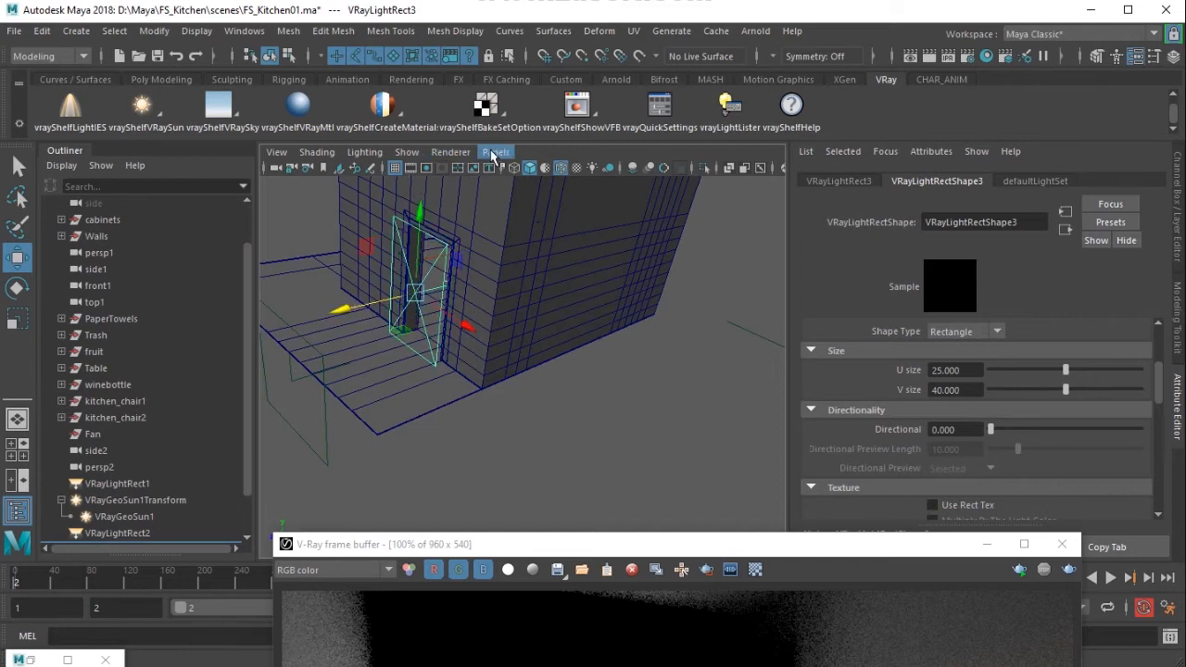
- Look through the persp2 camera and start an interactive V-Ray render of the kitchen from it
{"action": "left_click", "coordinate": [496, 153]}
{"action": "mouse_move", "coordinate": [533, 167]}
{"action": "left_click", "coordinate": [686, 201]}
{"action": "left_click_drag", "start_coordinate": [704, 549], "coordinate": [688, 62]}
{"action": "left_click", "coordinate": [1000, 84]}
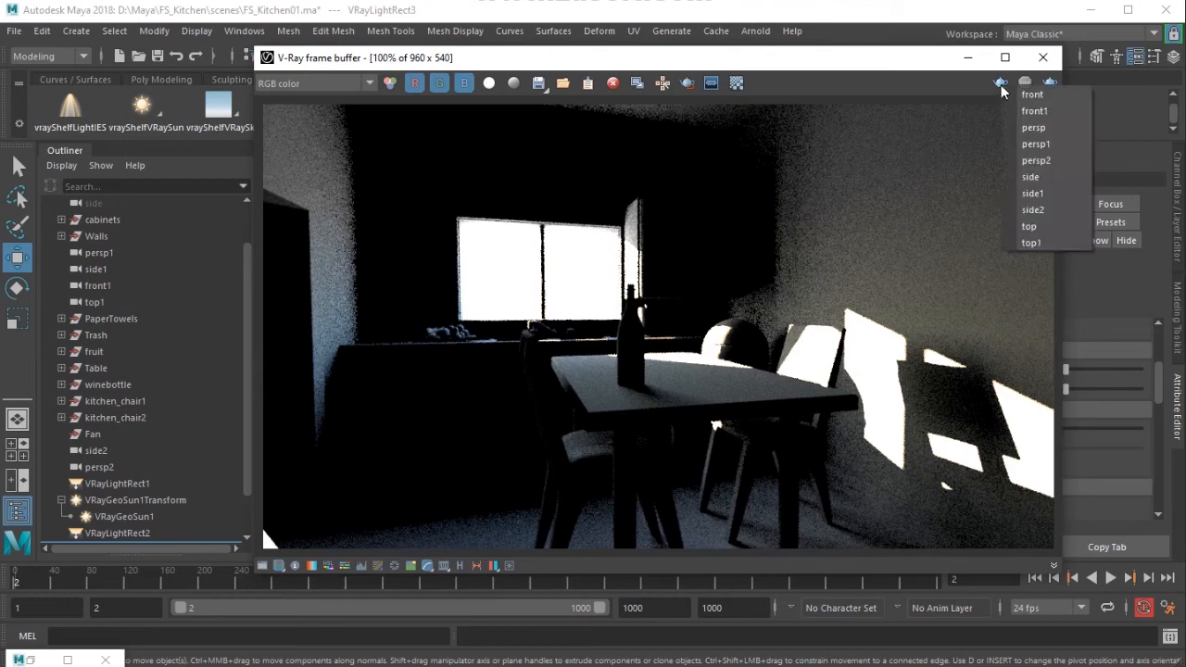
{"action": "left_click", "coordinate": [1032, 160]}
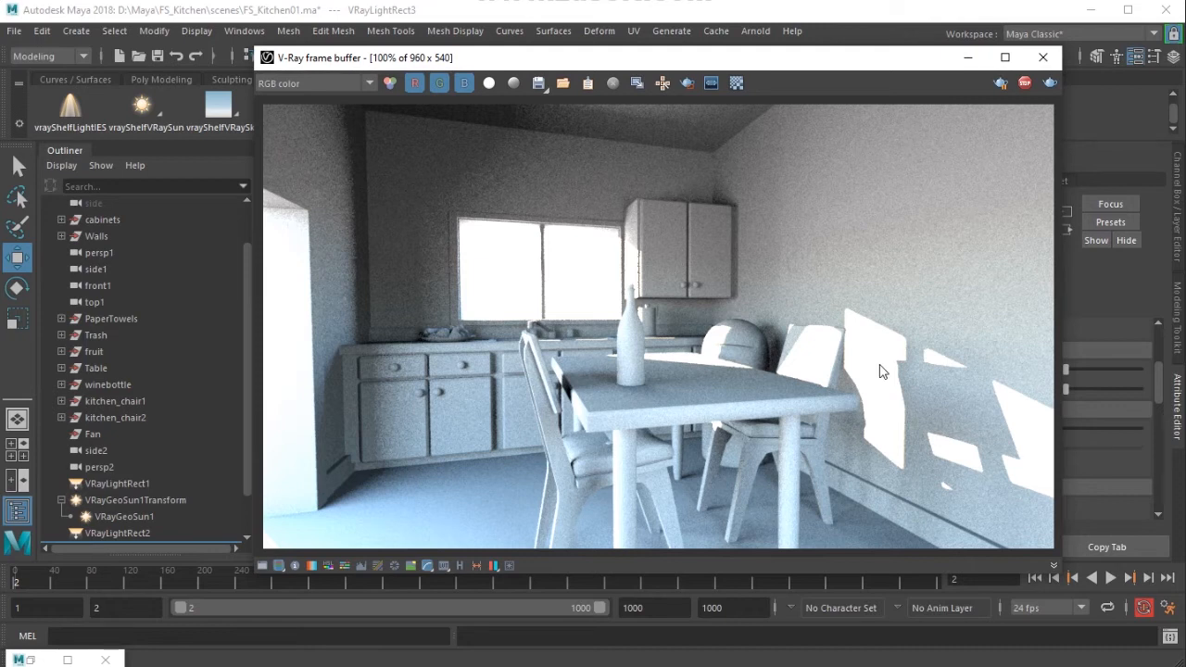
- Select the V-Ray sun outside the house in the persp view and lower it for a low-angle sun
{"action": "left_click_drag", "start_coordinate": [841, 63], "coordinate": [1077, 111]}
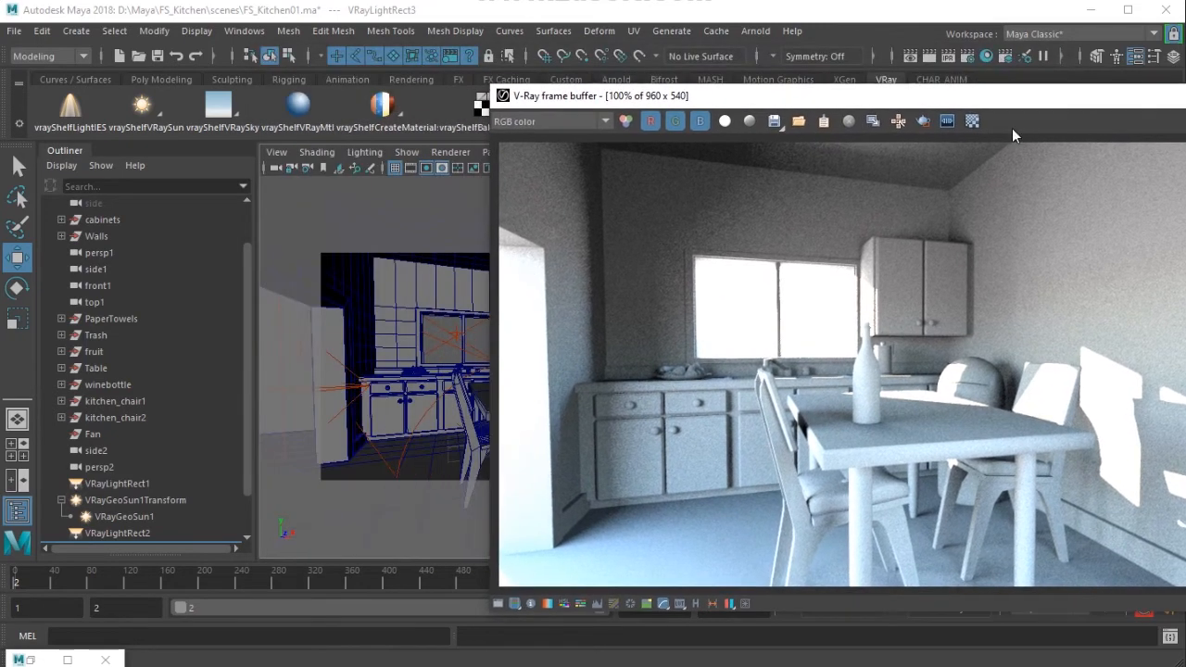
{"action": "left_click_drag", "start_coordinate": [633, 107], "coordinate": [699, 190]}
{"action": "left_click", "coordinate": [496, 152]}
{"action": "mouse_move", "coordinate": [551, 167]}
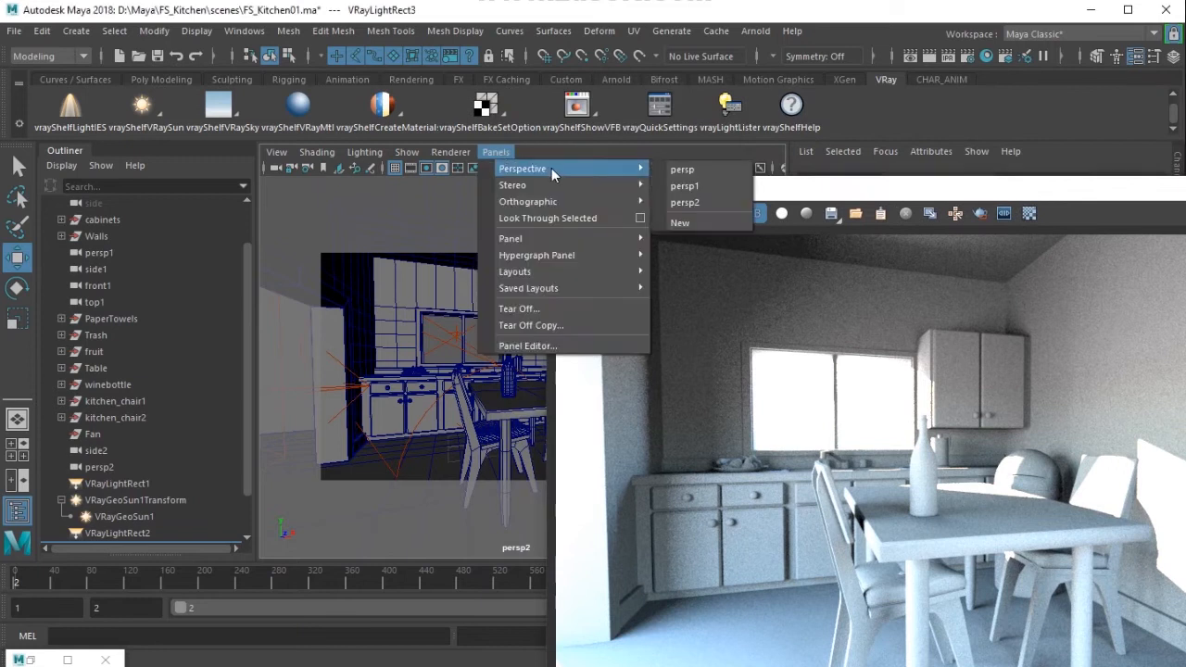
{"action": "left_click", "coordinate": [695, 170]}
{"action": "scroll", "coordinate": [403, 393], "scroll_direction": "down", "scroll_amount": 4}
{"action": "left_click_drag", "start_coordinate": [412, 354], "coordinate": [461, 329], "text": "alt"}
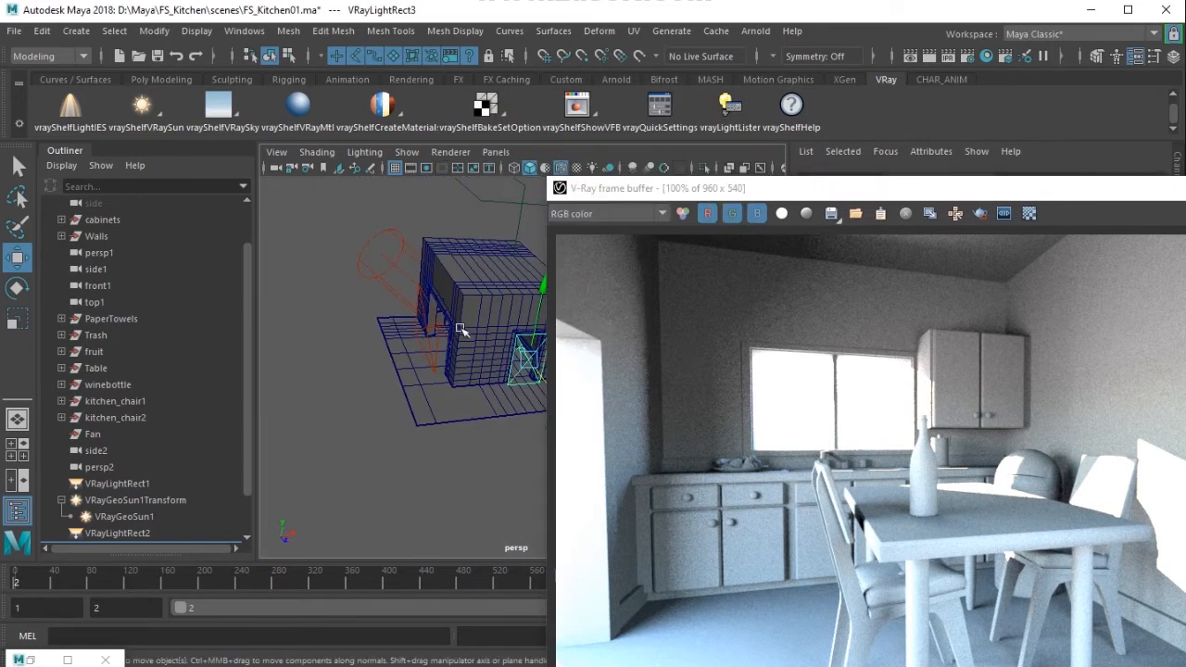
{"action": "left_click", "coordinate": [382, 269]}
{"action": "left_click", "coordinate": [382, 270]}
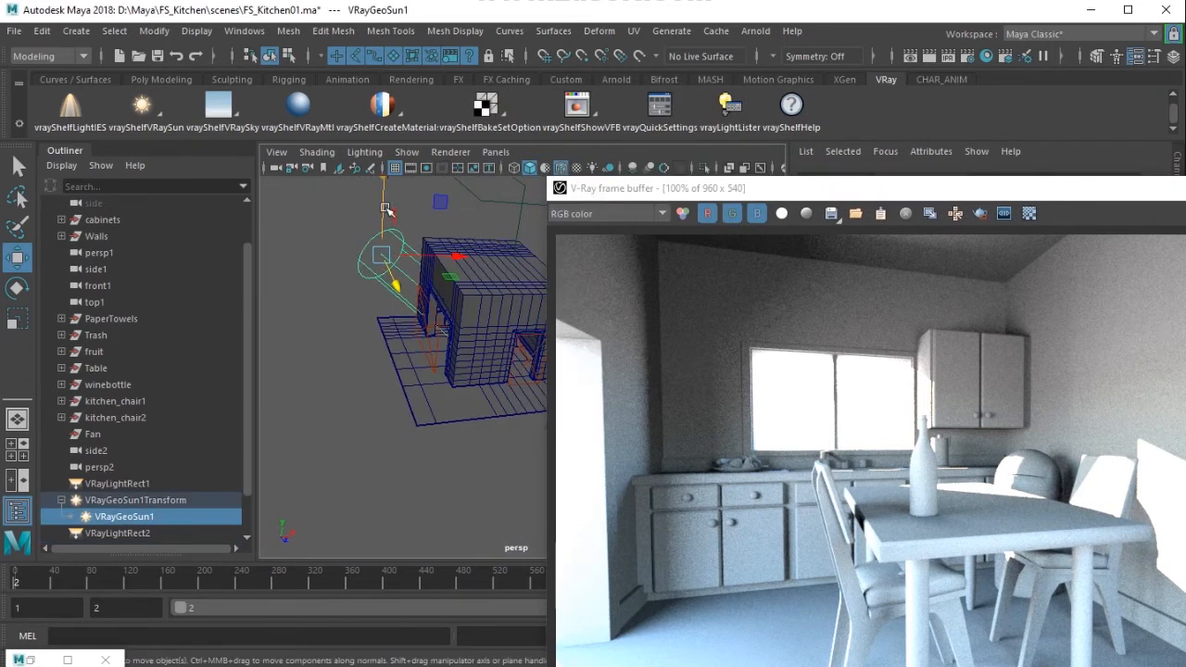
{"action": "left_click_drag", "start_coordinate": [885, 190], "coordinate": [770, 119]}
{"action": "middle_click_drag", "start_coordinate": [293, 341], "coordinate": [214, 339], "text": "alt"}
{"action": "left_click_drag", "start_coordinate": [299, 193], "coordinate": [299, 203]}
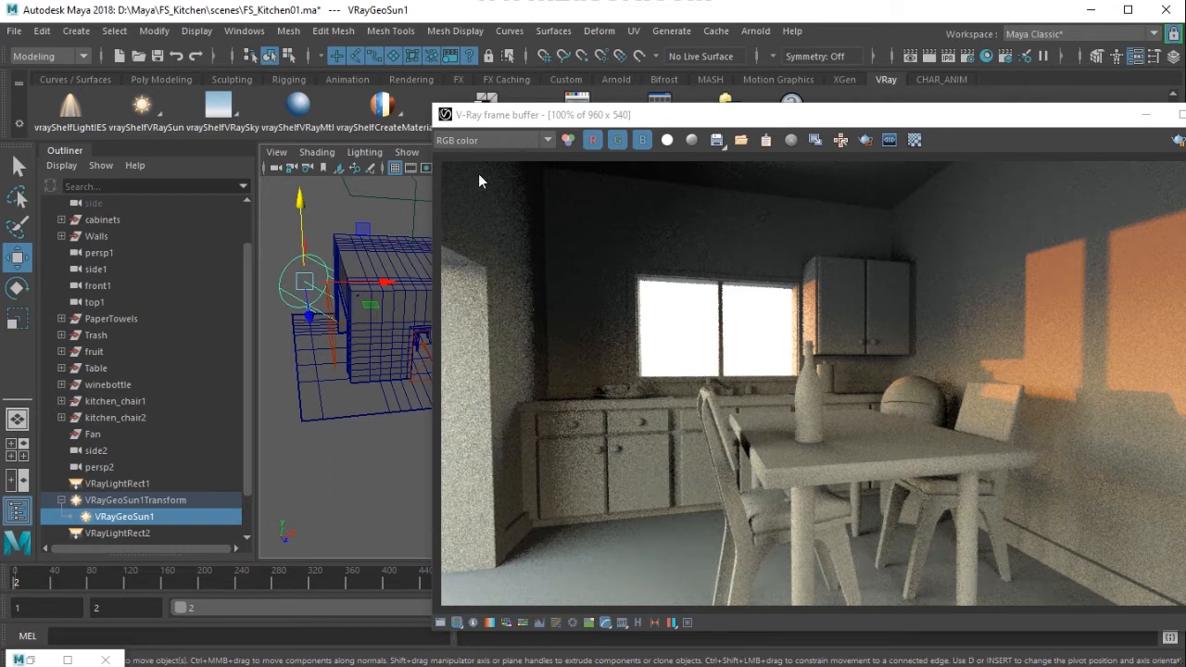
- Look through the persp2 camera again and show its camera attributes
{"action": "left_click_drag", "start_coordinate": [500, 118], "coordinate": [477, 215]}
{"action": "left_click", "coordinate": [495, 152]}
{"action": "mouse_move", "coordinate": [590, 170]}
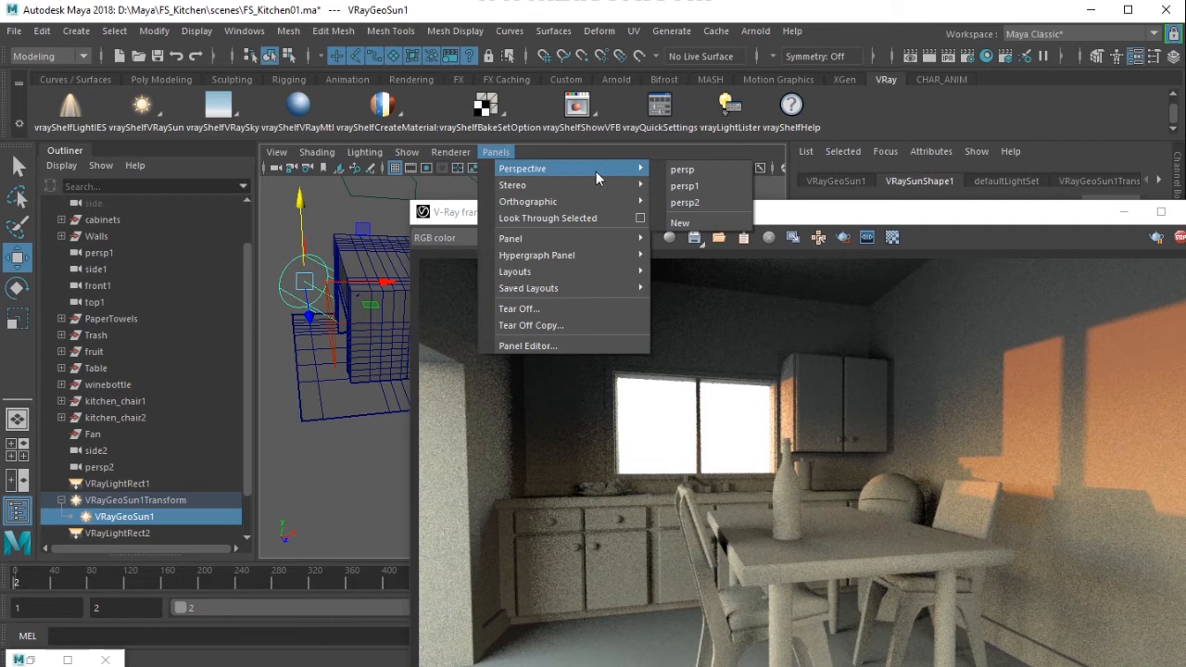
{"action": "left_click", "coordinate": [715, 202]}
{"action": "left_click_drag", "start_coordinate": [820, 218], "coordinate": [437, 156]}
{"action": "left_click", "coordinate": [276, 168]}
{"action": "scroll", "coordinate": [970, 519], "scroll_direction": "down", "scroll_amount": 10}
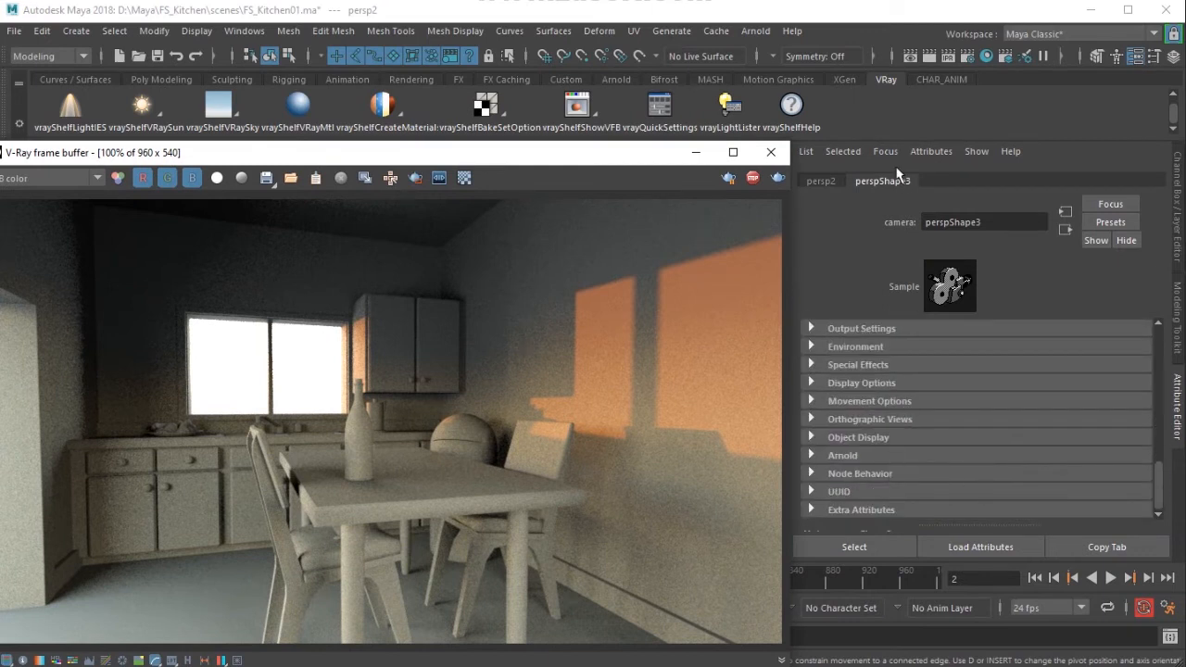
- Add the V-Ray Physical camera attributes to the persp2 camera and stop the interactive render
{"action": "left_click", "coordinate": [931, 151]}
{"action": "mouse_move", "coordinate": [982, 215]}
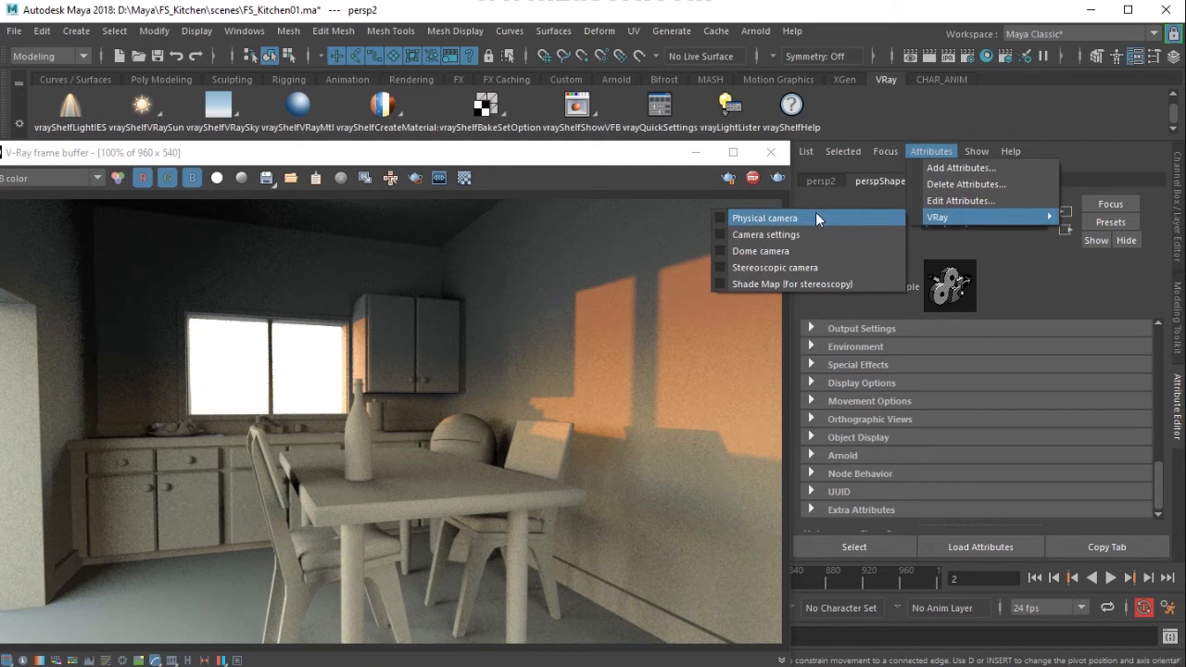
{"action": "left_click", "coordinate": [939, 151]}
{"action": "left_click", "coordinate": [938, 151]}
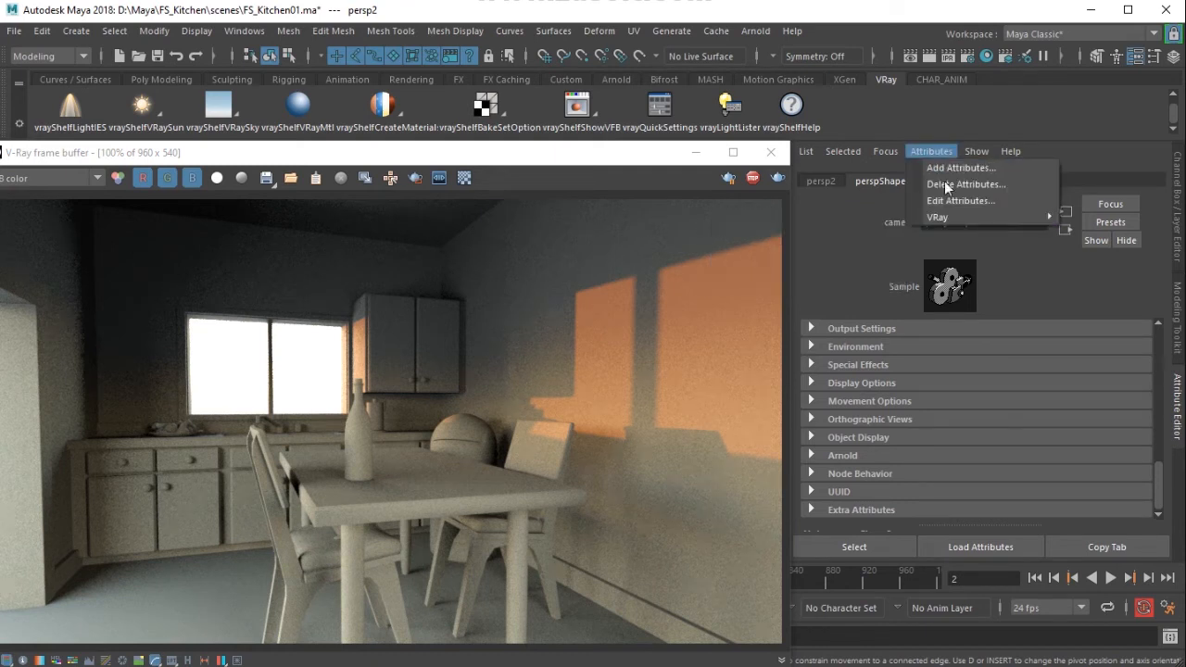
{"action": "left_click", "coordinate": [768, 217]}
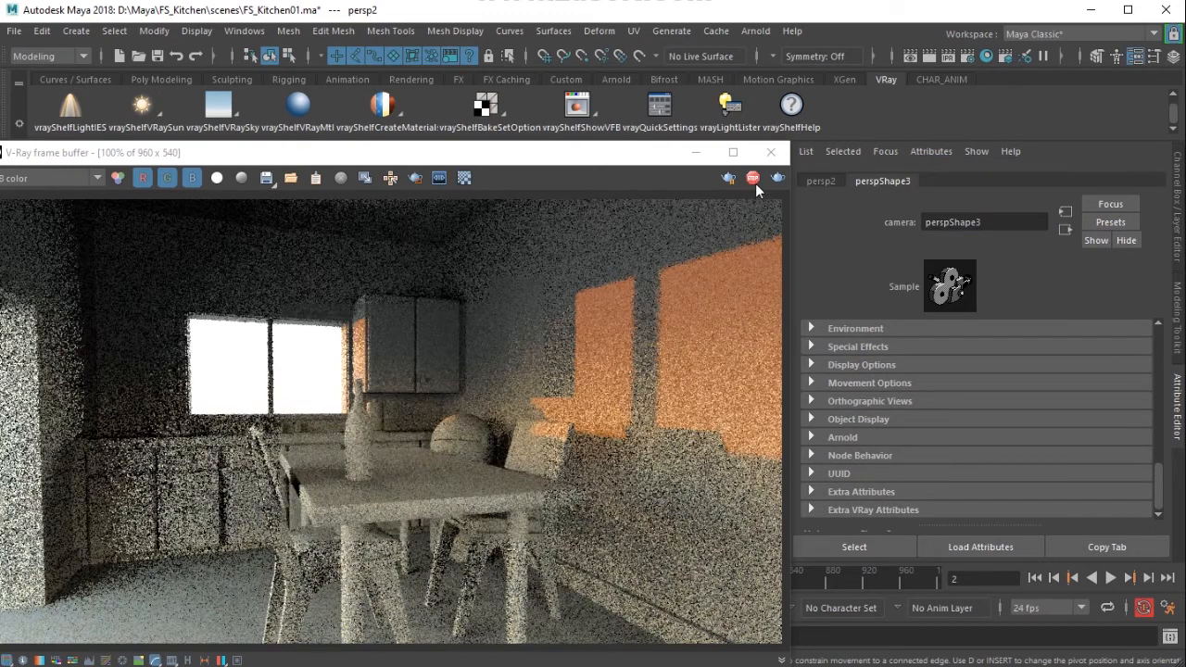
{"action": "left_click", "coordinate": [755, 183]}
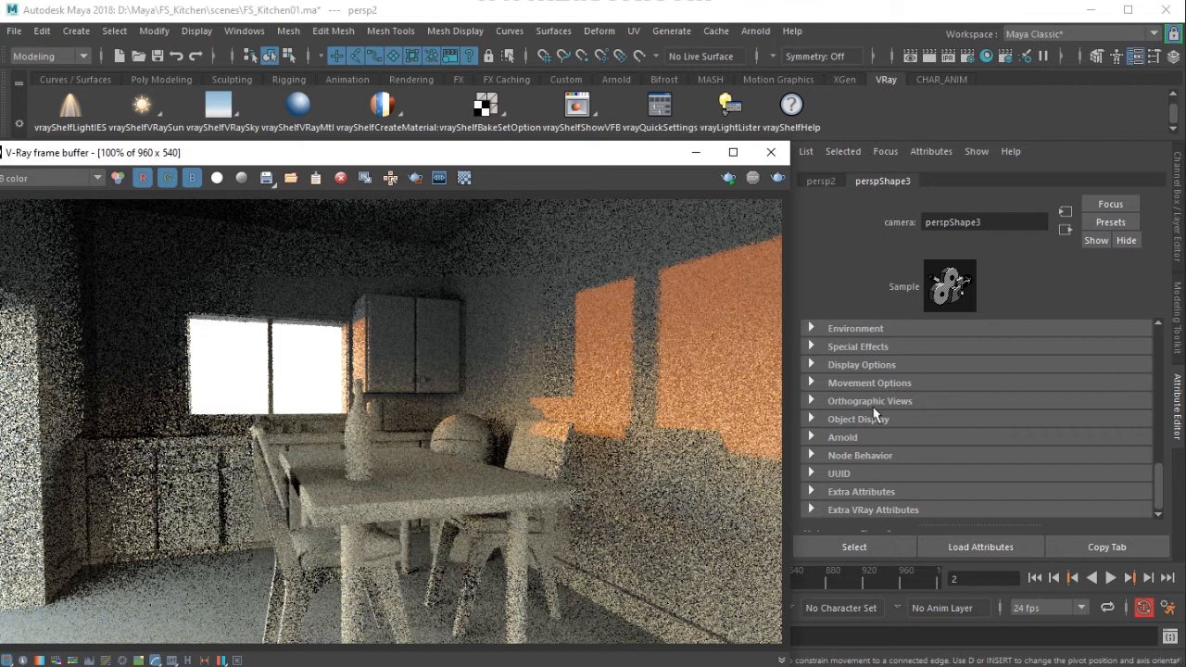
- Enable Treat as VRay Physical camera in persp2's Extra VRay Attributes and restart the interactive render
{"action": "scroll", "coordinate": [875, 414], "scroll_direction": "up", "scroll_amount": 5}
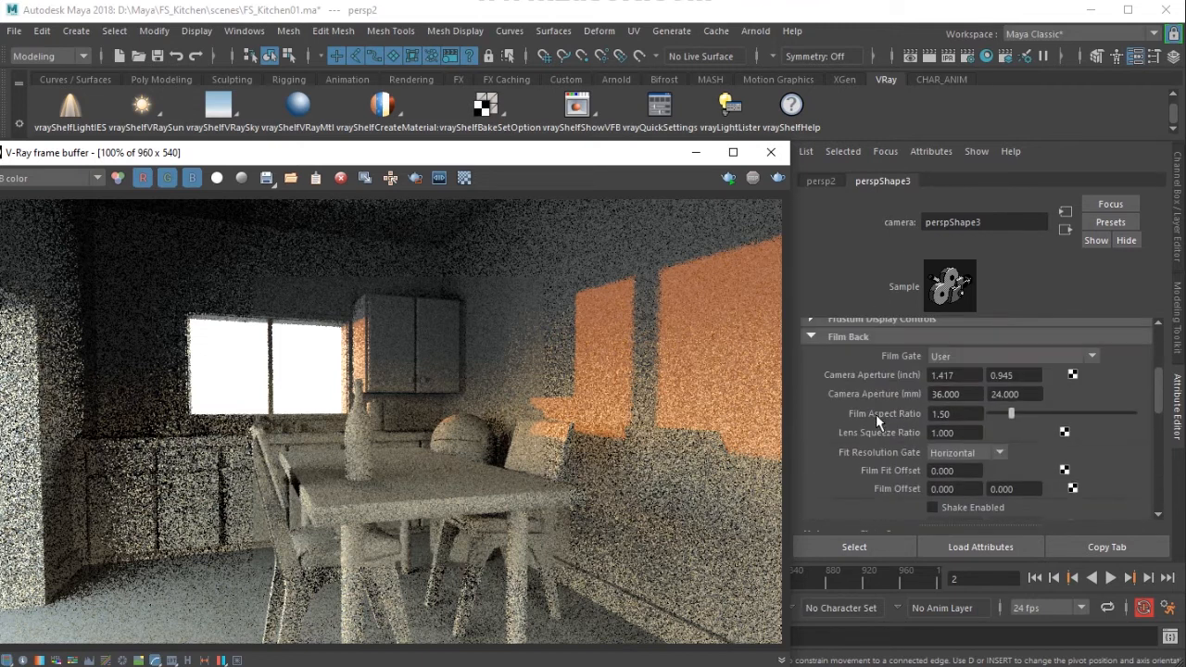
{"action": "left_click", "coordinate": [845, 337]}
{"action": "scroll", "coordinate": [862, 437], "scroll_direction": "up", "scroll_amount": 5}
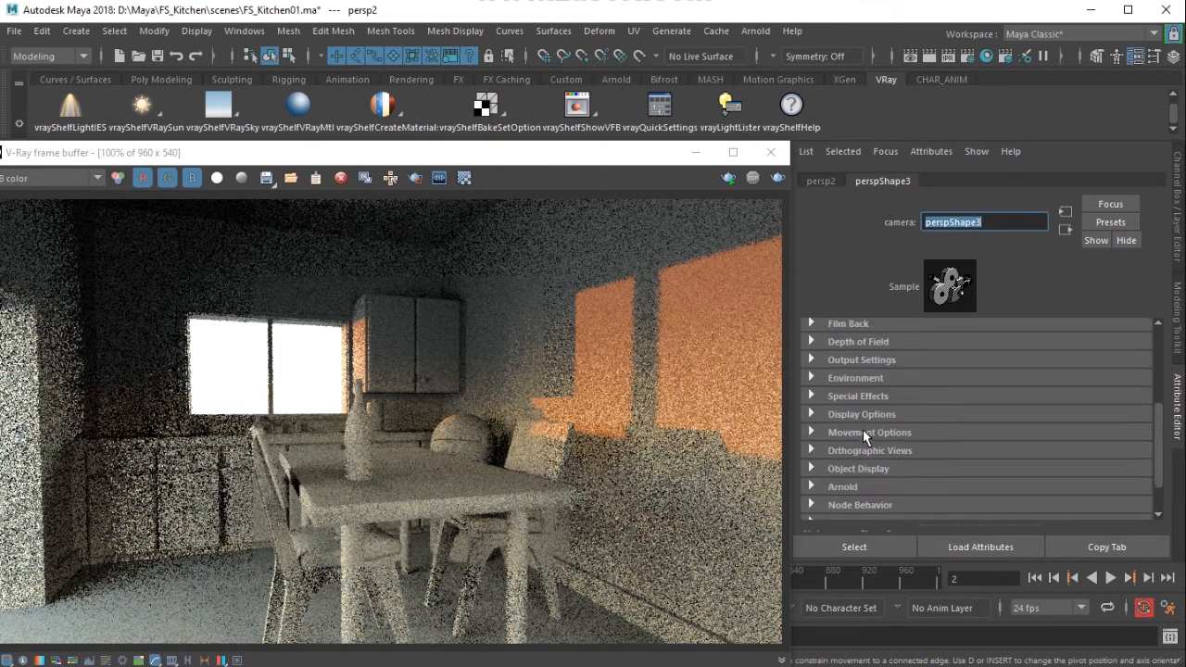
{"action": "left_click", "coordinate": [847, 334]}
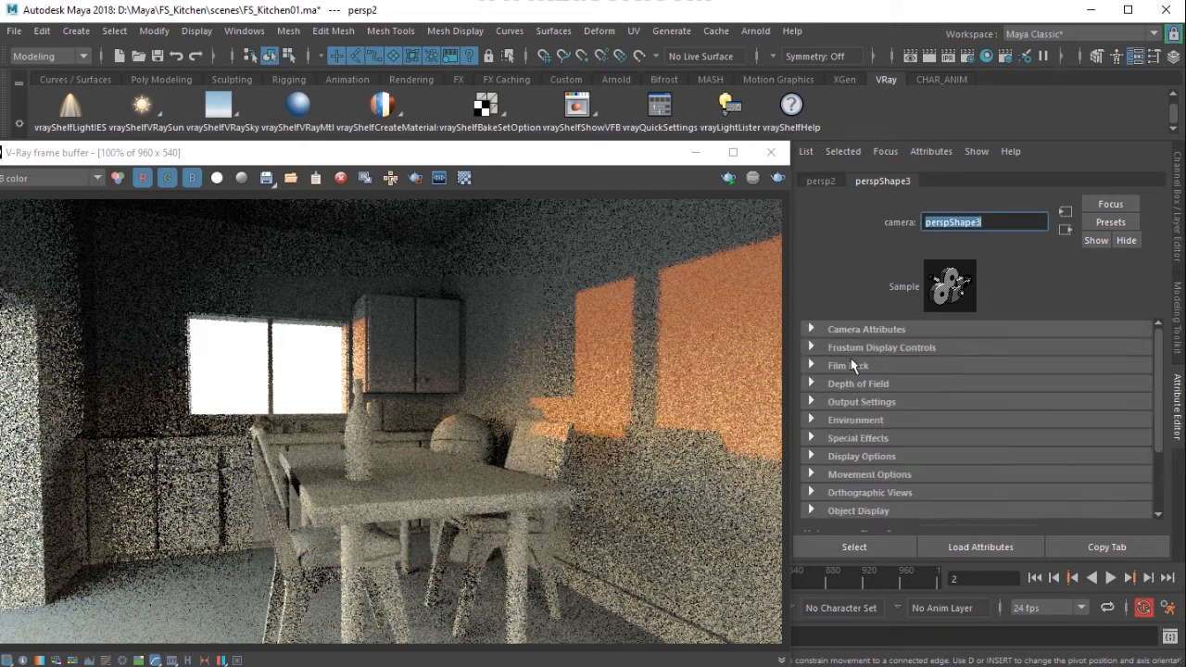
{"action": "scroll", "coordinate": [859, 428], "scroll_direction": "down", "scroll_amount": 5}
{"action": "left_click", "coordinate": [878, 509]}
{"action": "scroll", "coordinate": [878, 507], "scroll_direction": "down", "scroll_amount": 3}
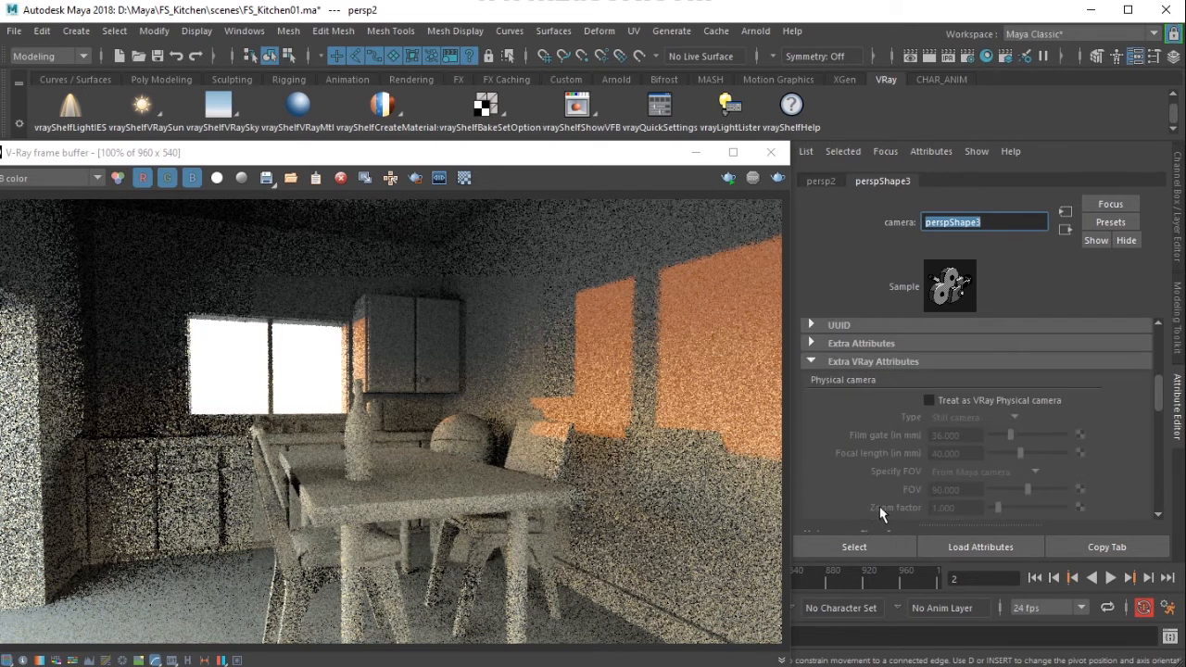
{"action": "left_click", "coordinate": [974, 400]}
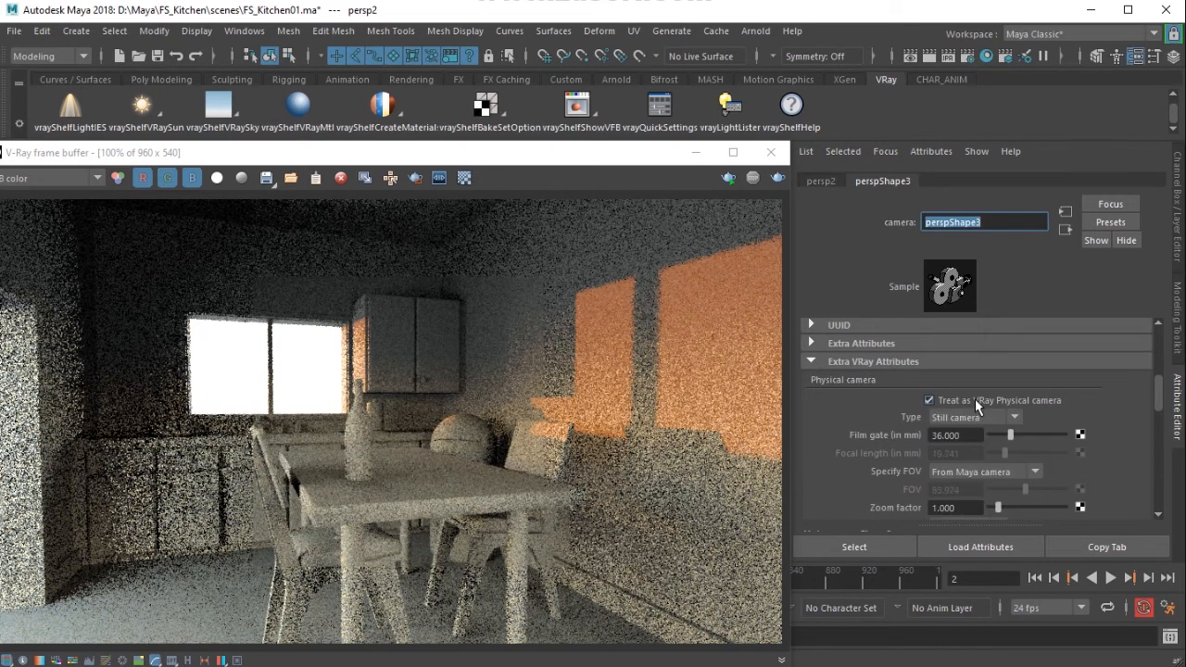
{"action": "left_click", "coordinate": [975, 400]}
{"action": "left_click", "coordinate": [974, 400]}
{"action": "left_click_drag", "start_coordinate": [570, 153], "coordinate": [711, 117]}
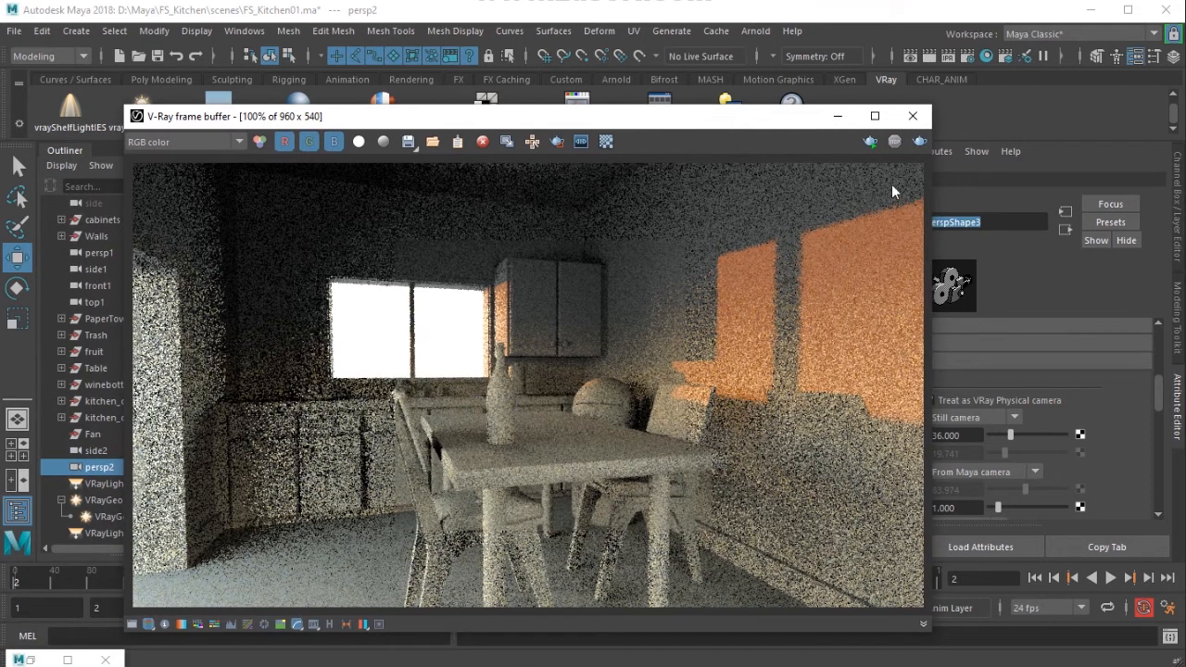
{"action": "left_click", "coordinate": [871, 143]}
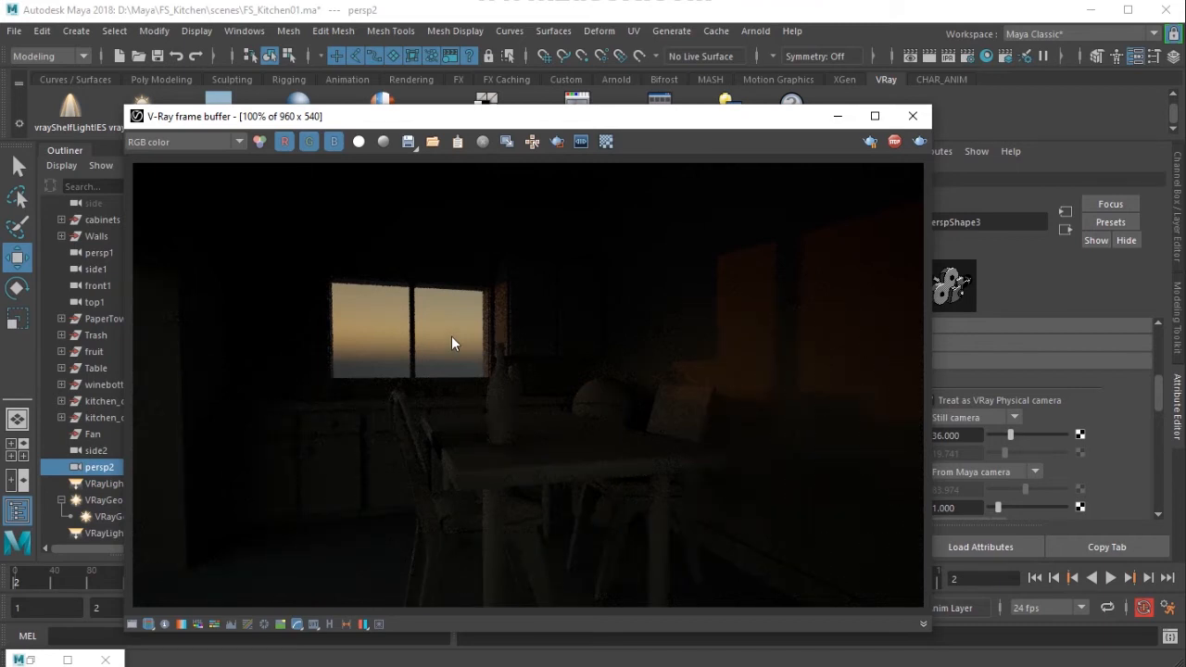
- Open the V-Ray sun's attributes from the environment overrides and set its intensity multiplier to 2
{"action": "left_click_drag", "start_coordinate": [652, 126], "coordinate": [591, 558]}
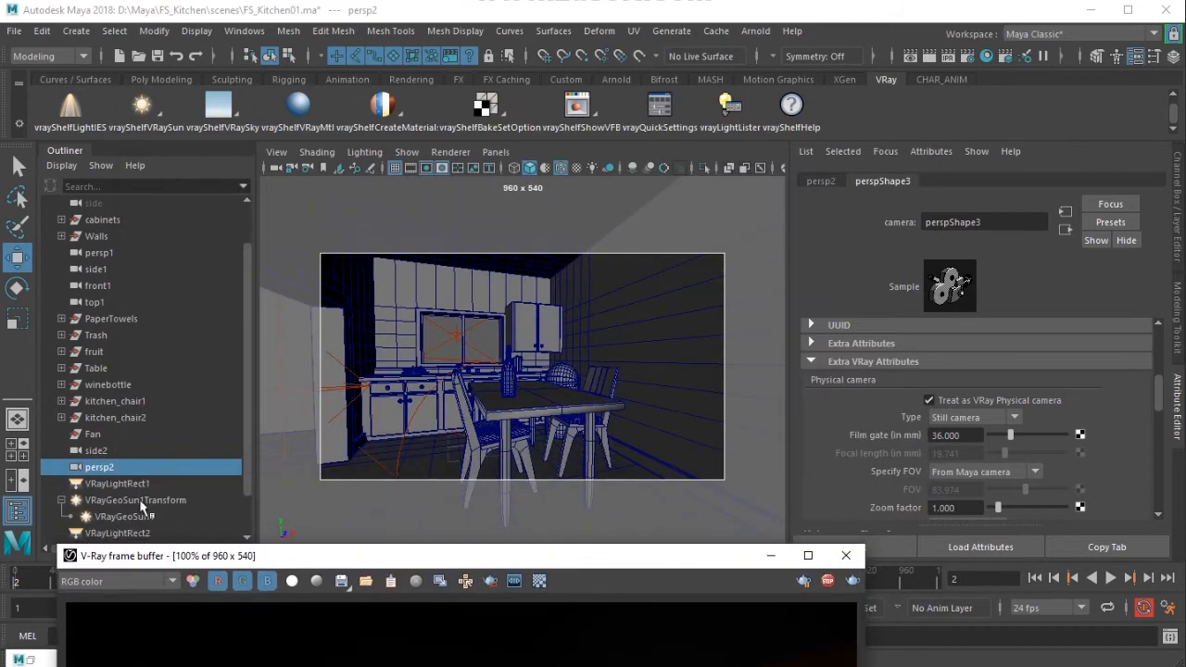
{"action": "left_click", "coordinate": [966, 56]}
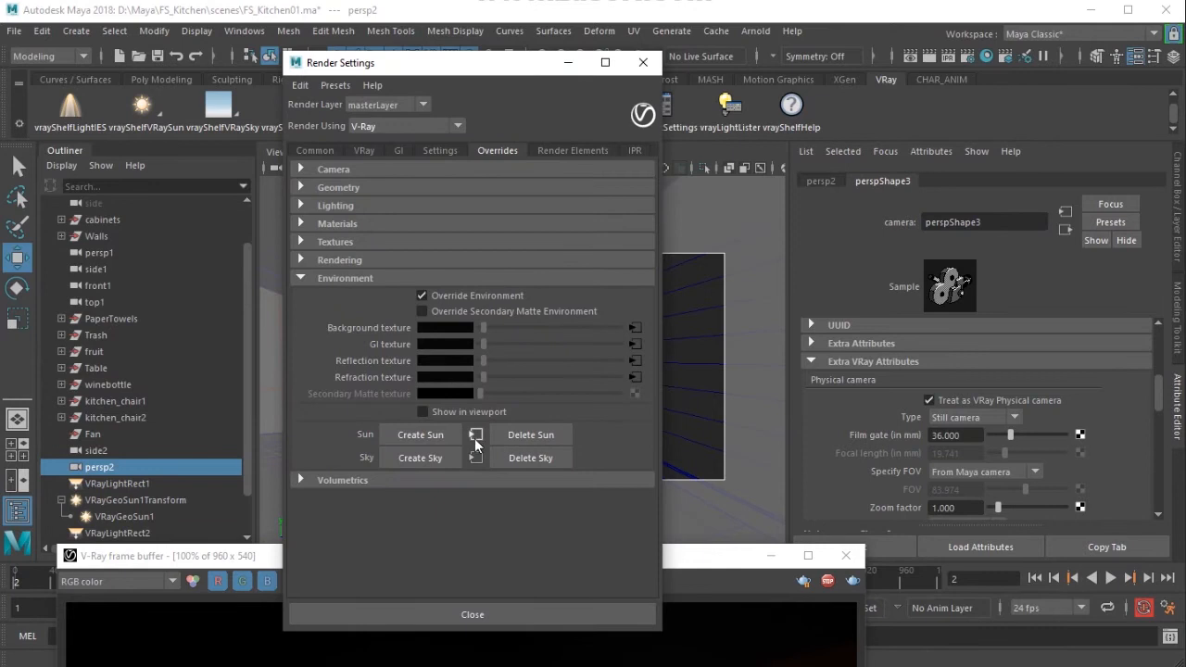
{"action": "left_click", "coordinate": [475, 439]}
{"action": "left_click", "coordinate": [568, 62]}
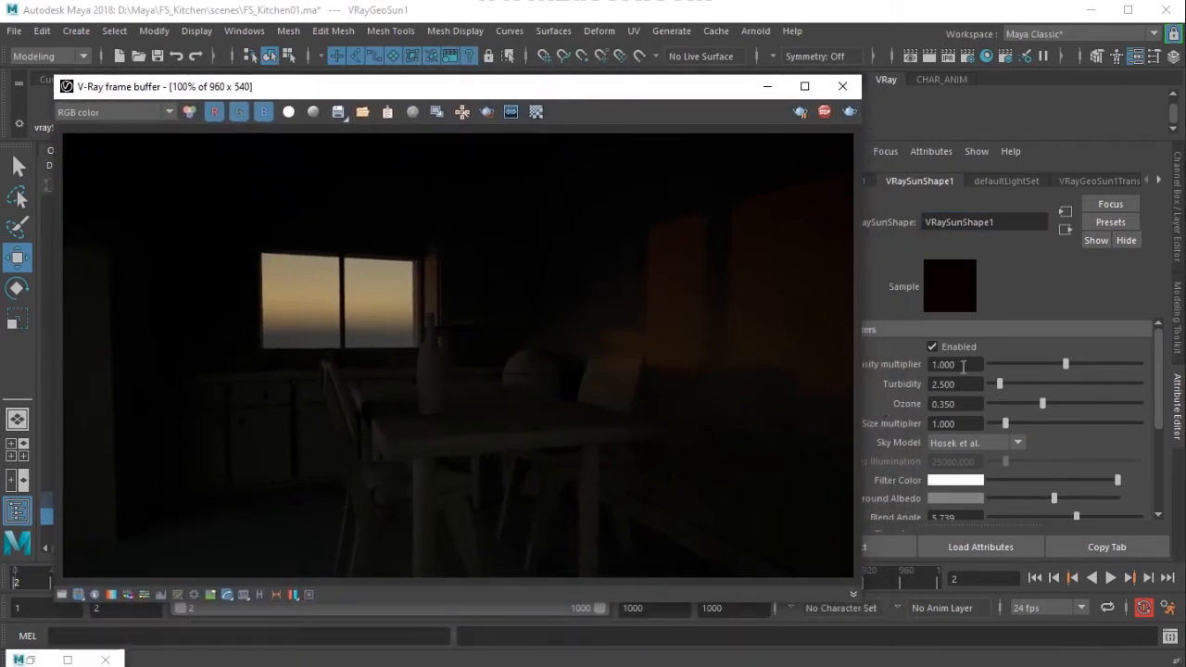
{"action": "double_click", "coordinate": [962, 365]}
{"action": "type", "text": "2"}
{"action": "key", "text": "Return"}
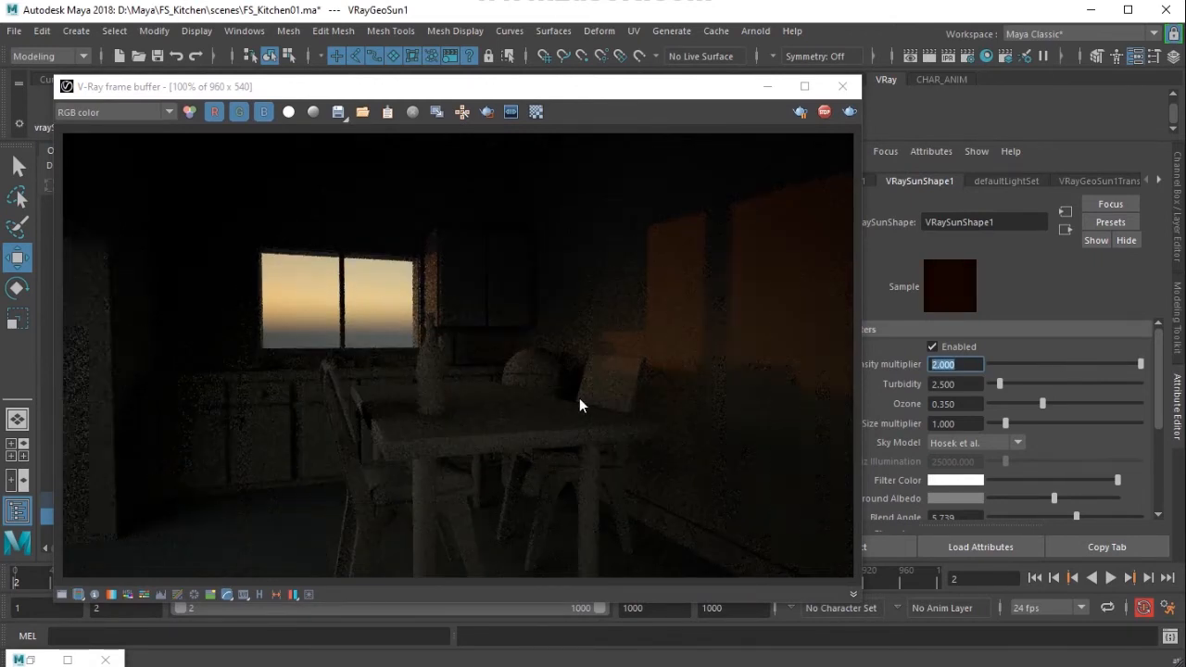
- Switch to the persp view and raise the V-Ray sun higher beside the house
{"action": "left_click_drag", "start_coordinate": [590, 89], "coordinate": [1007, 384]}
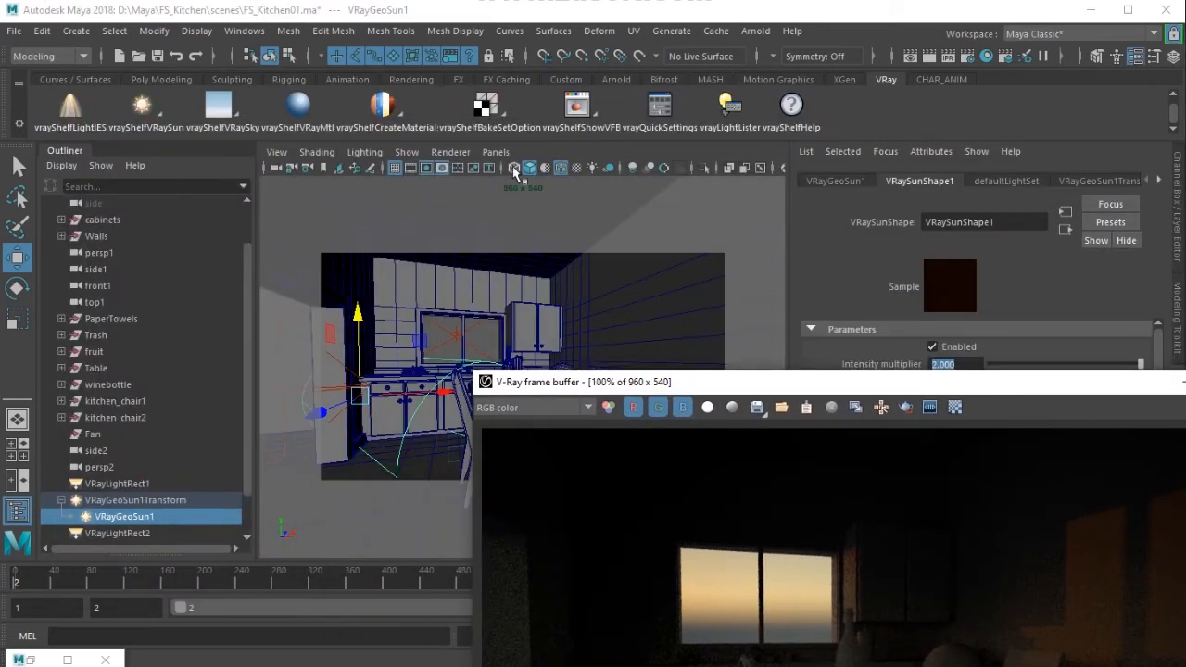
{"action": "left_click", "coordinate": [497, 153]}
{"action": "mouse_move", "coordinate": [523, 168]}
{"action": "left_click", "coordinate": [695, 169]}
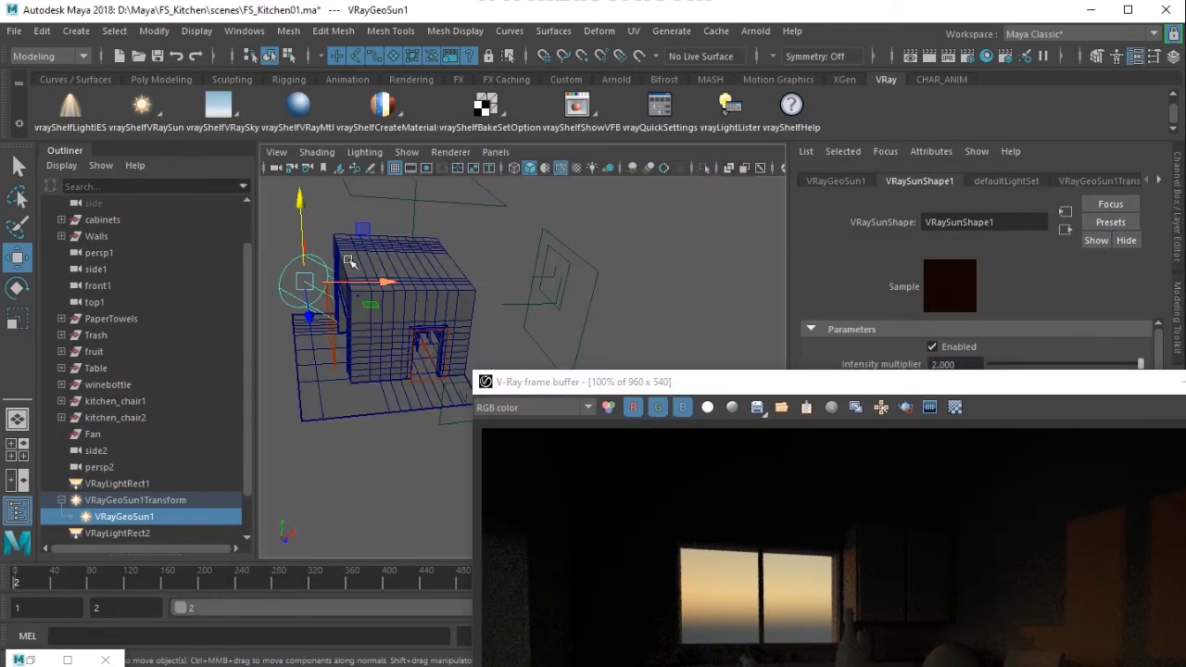
{"action": "left_click_drag", "start_coordinate": [301, 223], "coordinate": [310, 196]}
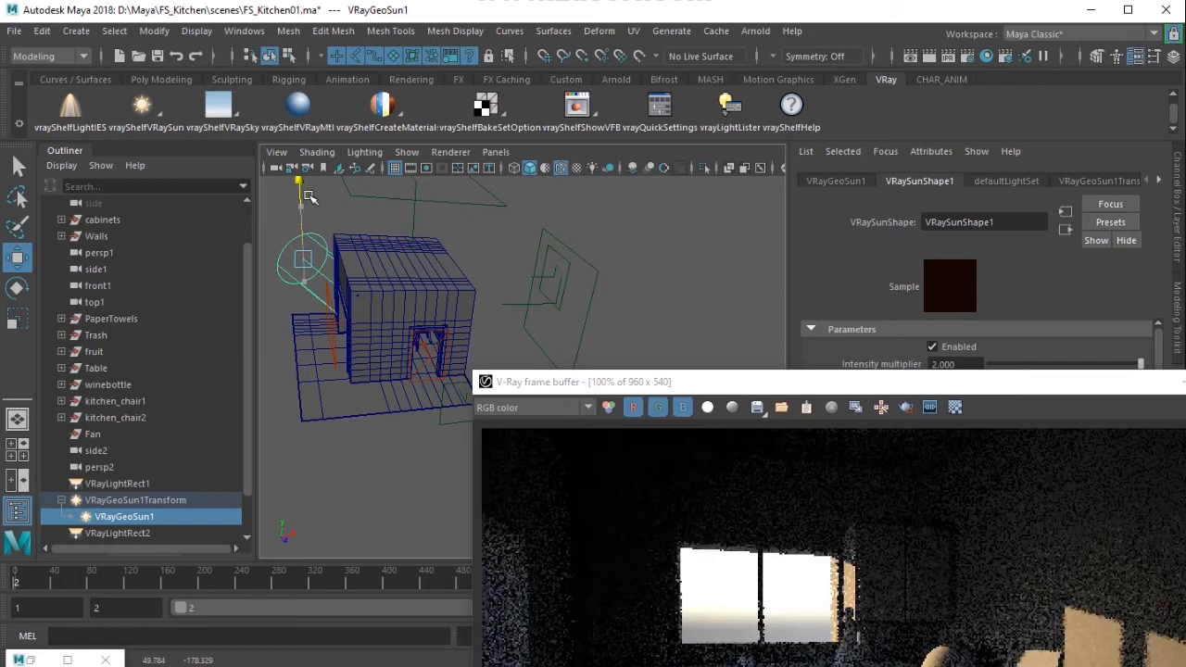
- Set the viewport back to the persp2 camera and uncover the sun's attributes beside the frame buffer
{"action": "left_click_drag", "start_coordinate": [744, 383], "coordinate": [572, 340]}
{"action": "left_click", "coordinate": [495, 152]}
{"action": "mouse_move", "coordinate": [523, 168]}
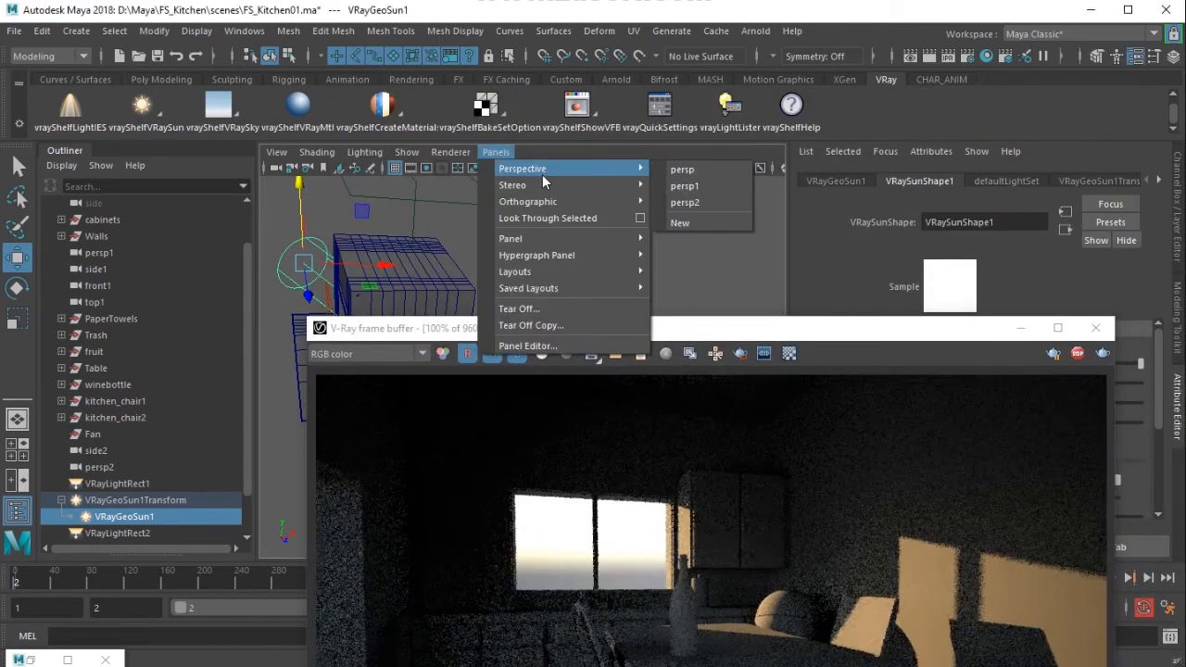
{"action": "left_click", "coordinate": [704, 204]}
{"action": "left_click_drag", "start_coordinate": [776, 337], "coordinate": [494, 151]}
- Try a sun intensity multiplier of 3
{"action": "double_click", "coordinate": [959, 364]}
{"action": "type", "text": "3"}
{"action": "key", "text": "Return"}
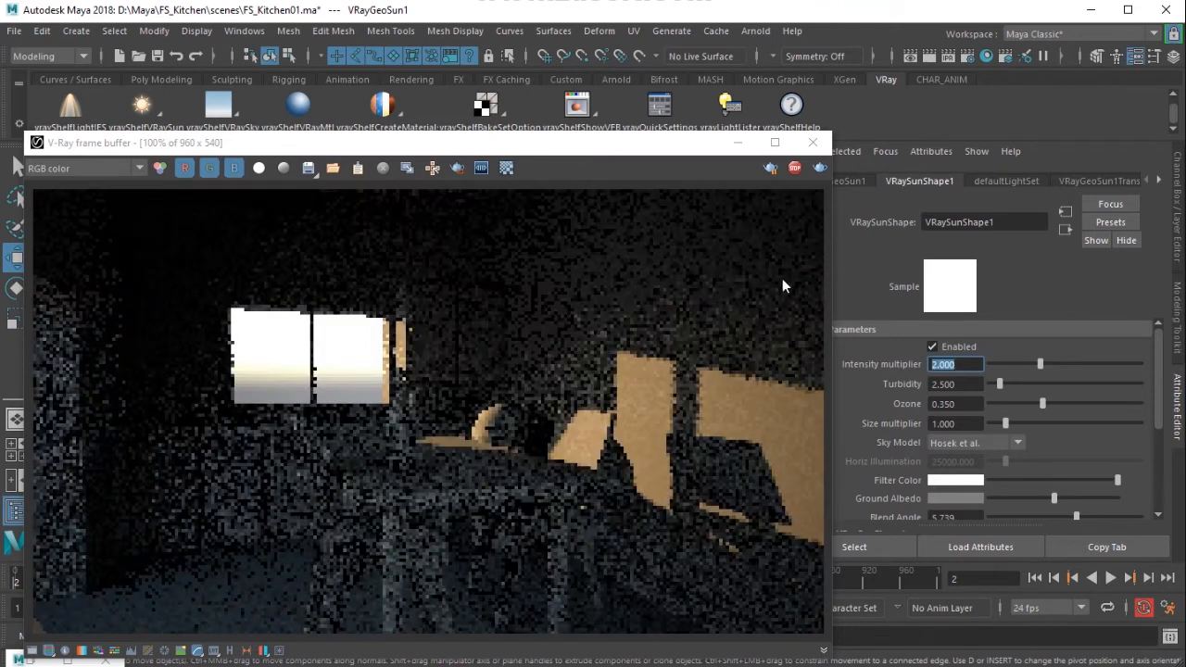
- Stop the interactive render, turn on GI in the V-Ray render settings and render the kitchen again
{"action": "left_click", "coordinate": [794, 170]}
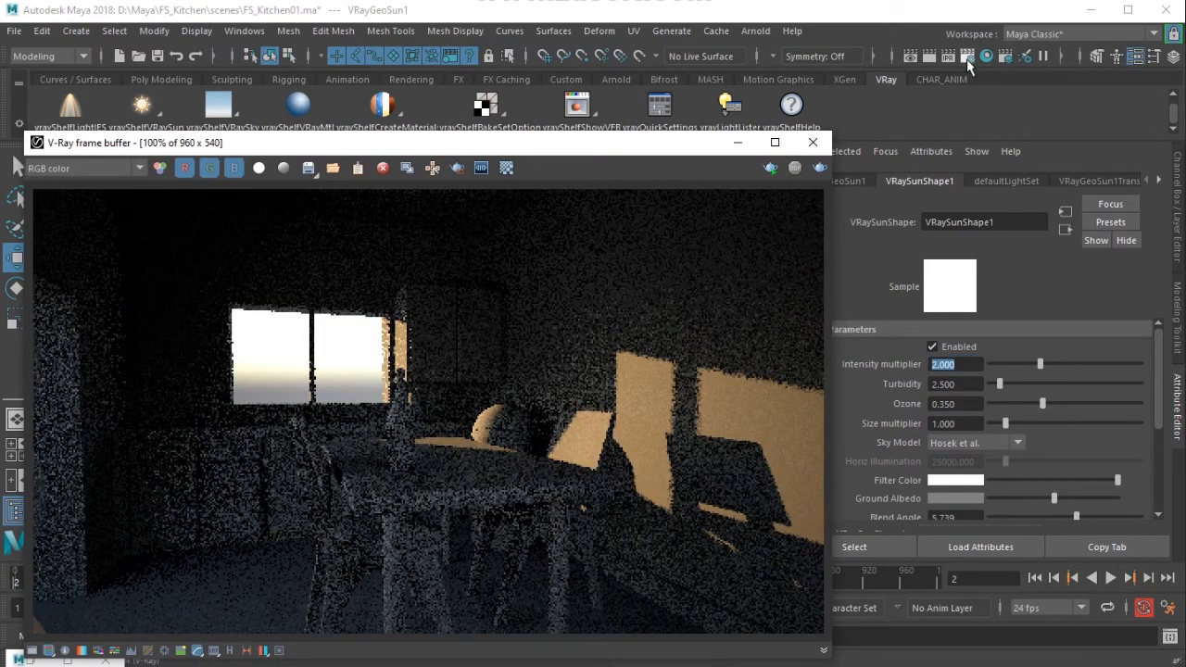
{"action": "left_click", "coordinate": [1005, 56]}
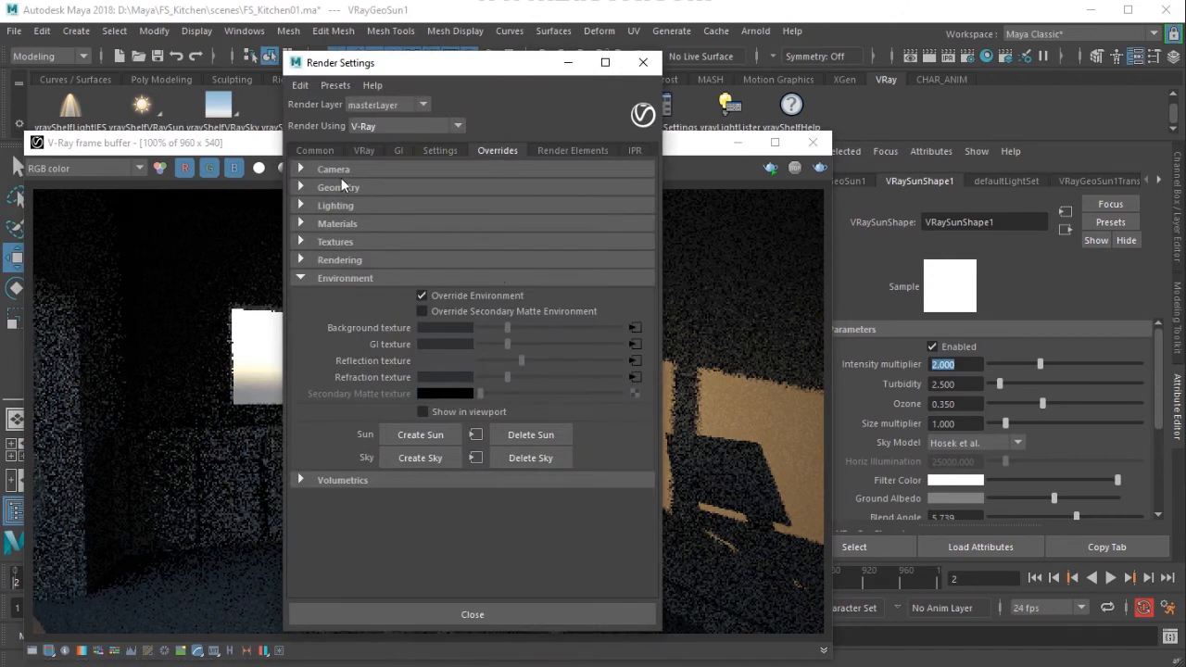
{"action": "left_click", "coordinate": [399, 150]}
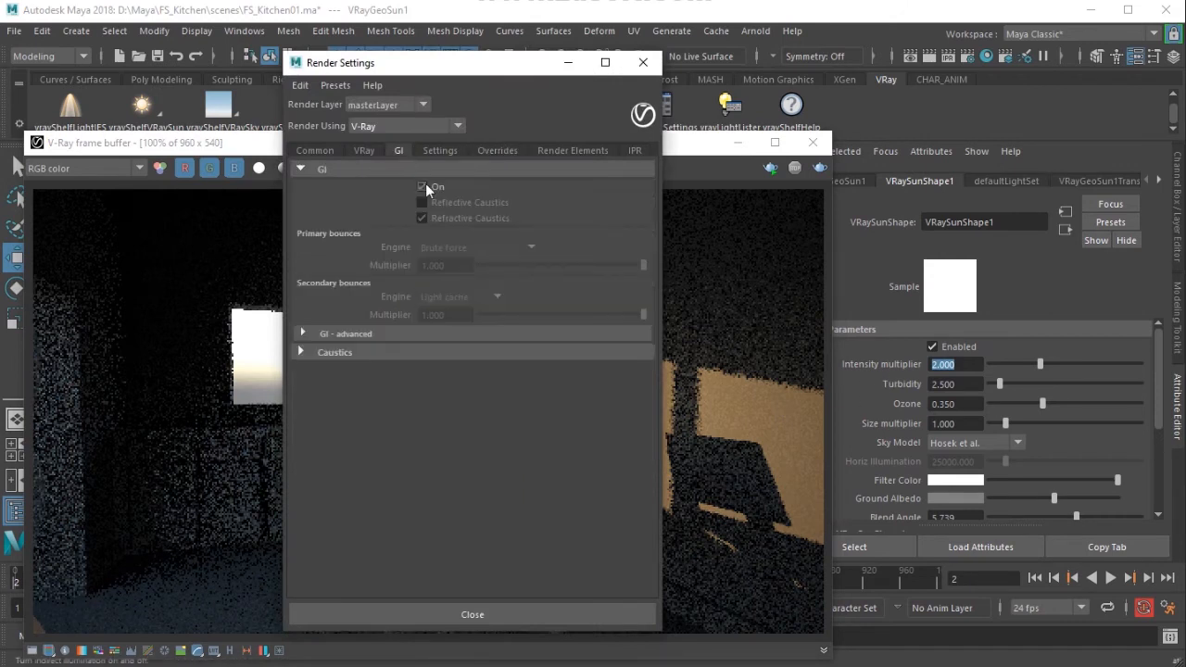
{"action": "left_click", "coordinate": [424, 186]}
{"action": "left_click_drag", "start_coordinate": [477, 61], "coordinate": [884, 123]}
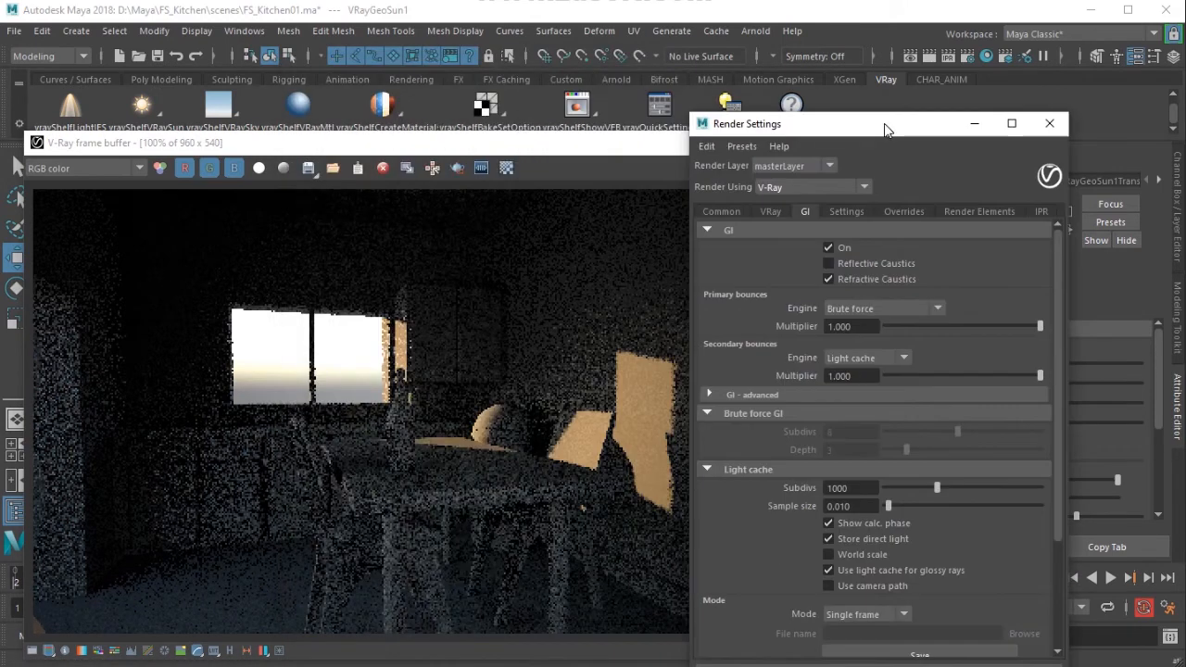
{"action": "left_click", "coordinate": [532, 146]}
{"action": "left_click_drag", "start_coordinate": [533, 146], "coordinate": [606, 18]}
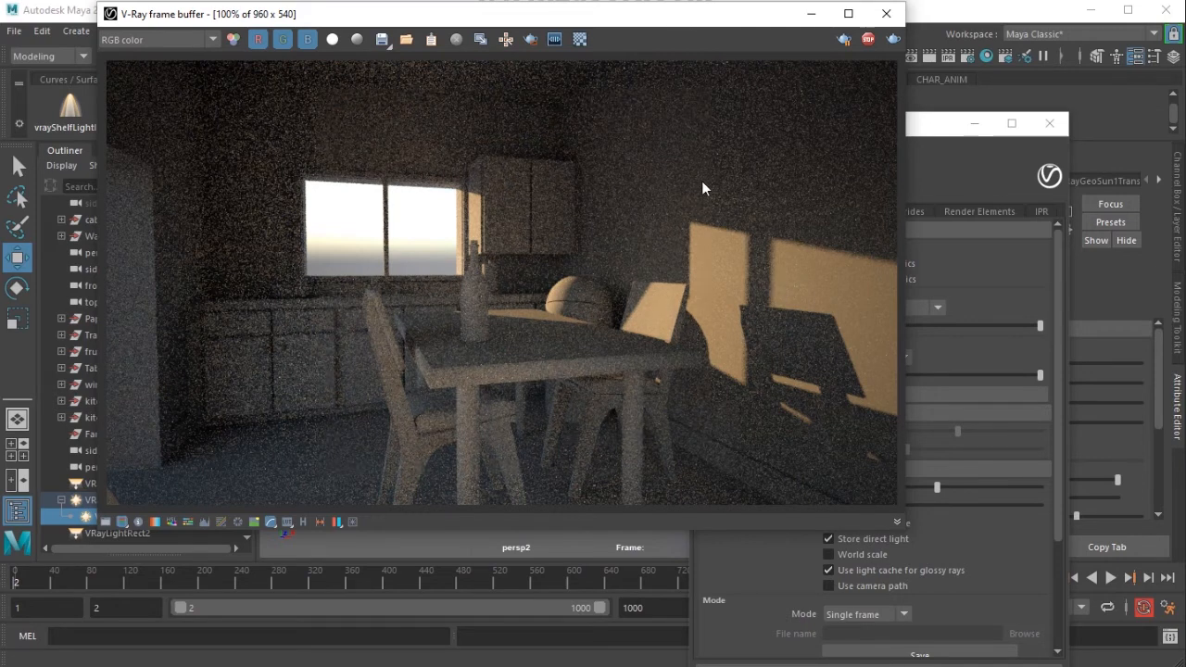
- Minimise the render settings and uncover the perspShape3 camera's V-Ray physical camera attributes beside the frame buffer
{"action": "left_click_drag", "start_coordinate": [631, 17], "coordinate": [537, 89]}
{"action": "left_click", "coordinate": [974, 125]}
{"action": "left_click", "coordinate": [278, 169]}
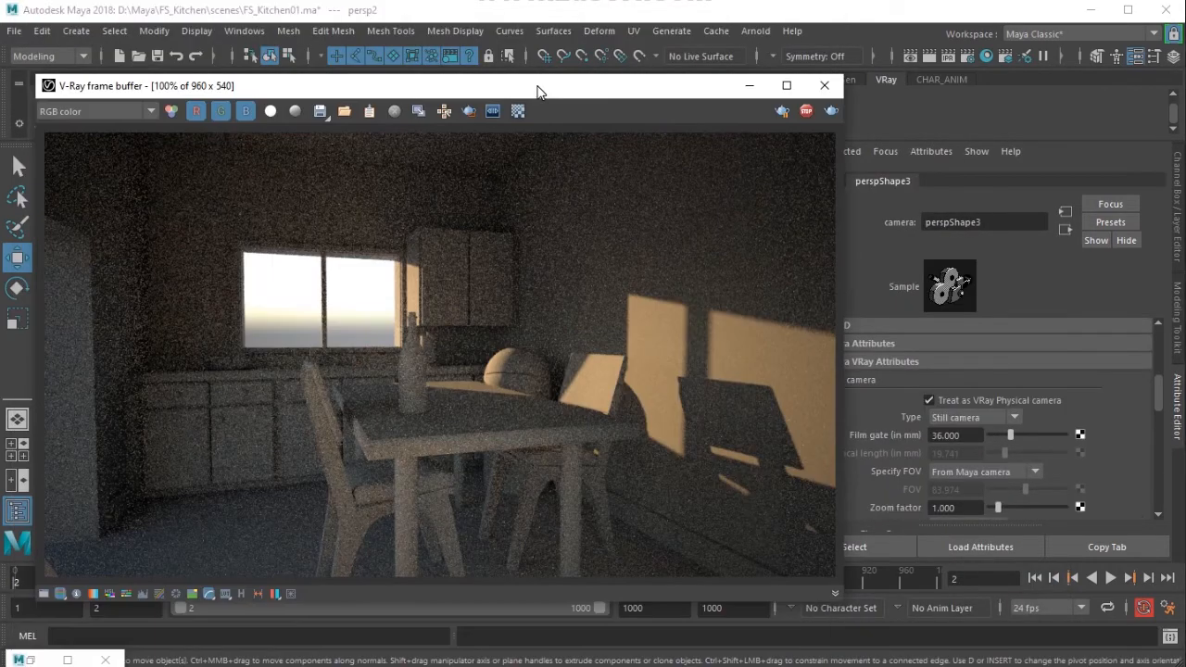
{"action": "scroll", "coordinate": [973, 484], "scroll_direction": "down", "scroll_amount": 10}
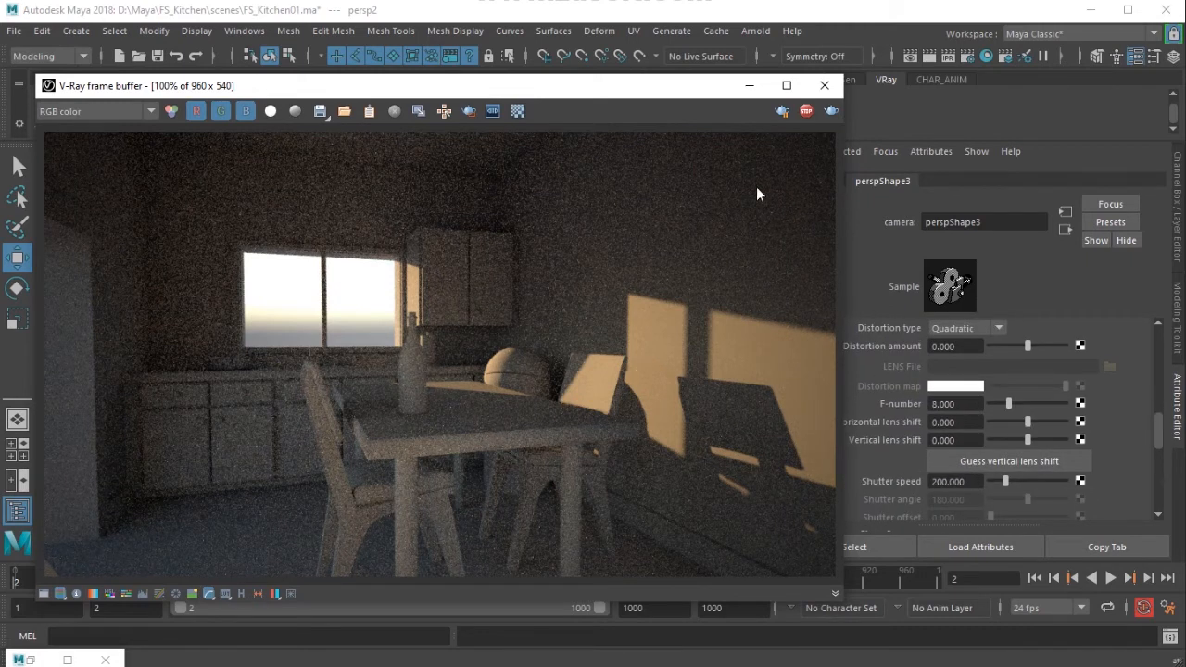
{"action": "left_click_drag", "start_coordinate": [711, 93], "coordinate": [683, 92]}
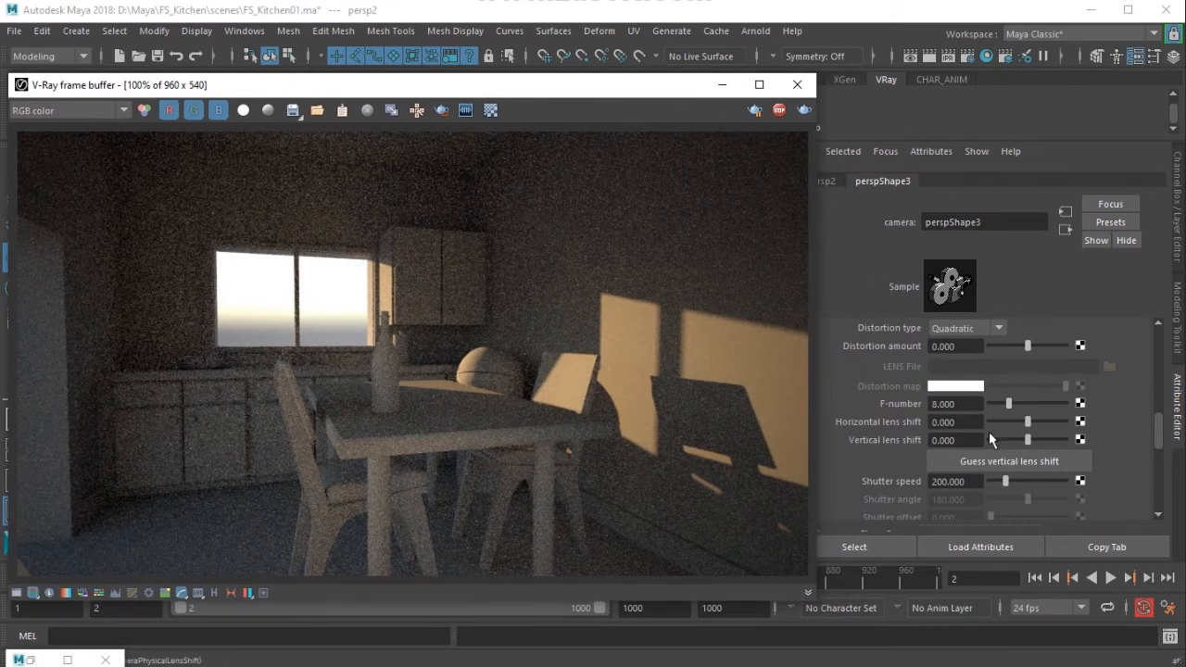
- Set the physical camera's shutter speed to 100
{"action": "scroll", "coordinate": [987, 434], "scroll_direction": "up", "scroll_amount": 1}
{"action": "scroll", "coordinate": [987, 434], "scroll_direction": "up", "scroll_amount": 1}
{"action": "scroll", "coordinate": [988, 433], "scroll_direction": "up", "scroll_amount": 1}
{"action": "scroll", "coordinate": [988, 434], "scroll_direction": "down", "scroll_amount": 3}
{"action": "scroll", "coordinate": [987, 431], "scroll_direction": "down", "scroll_amount": 3}
{"action": "left_click", "coordinate": [964, 405]}
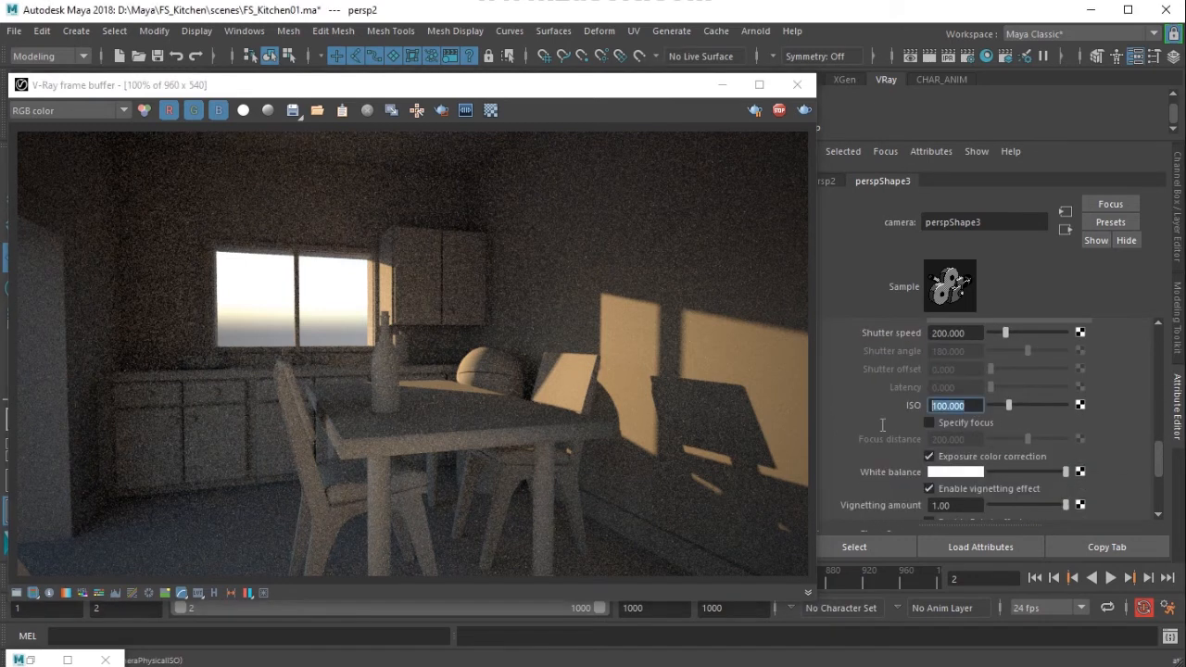
{"action": "left_click", "coordinate": [969, 332]}
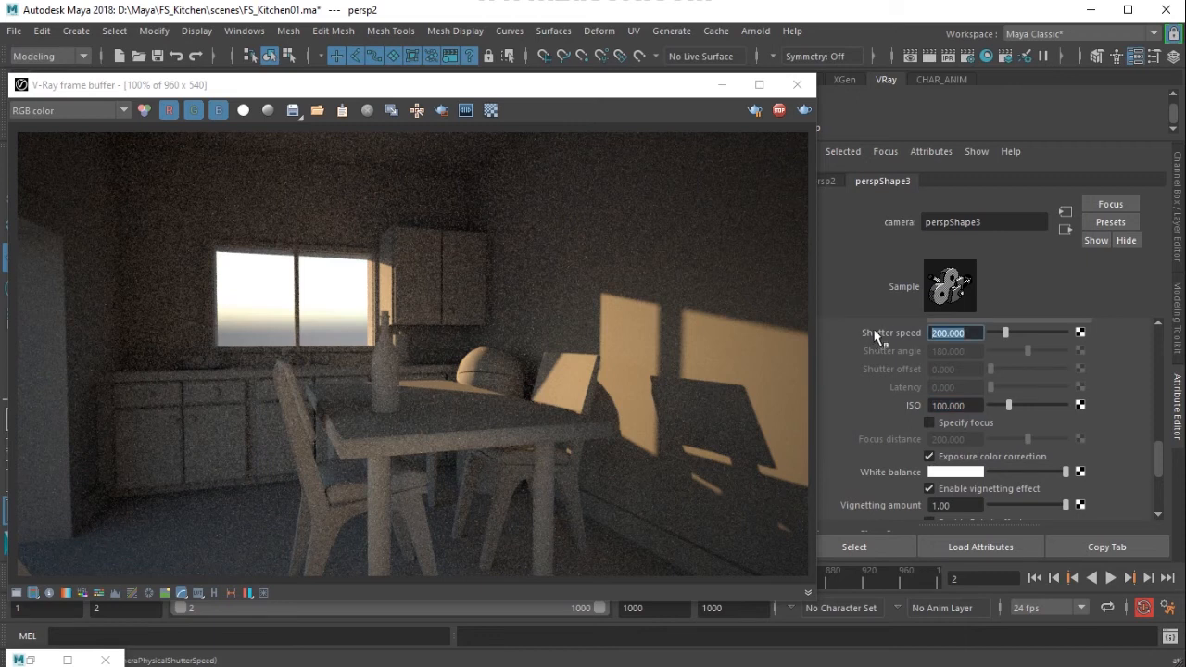
{"action": "type", "text": "100"}
{"action": "key", "text": "Return"}
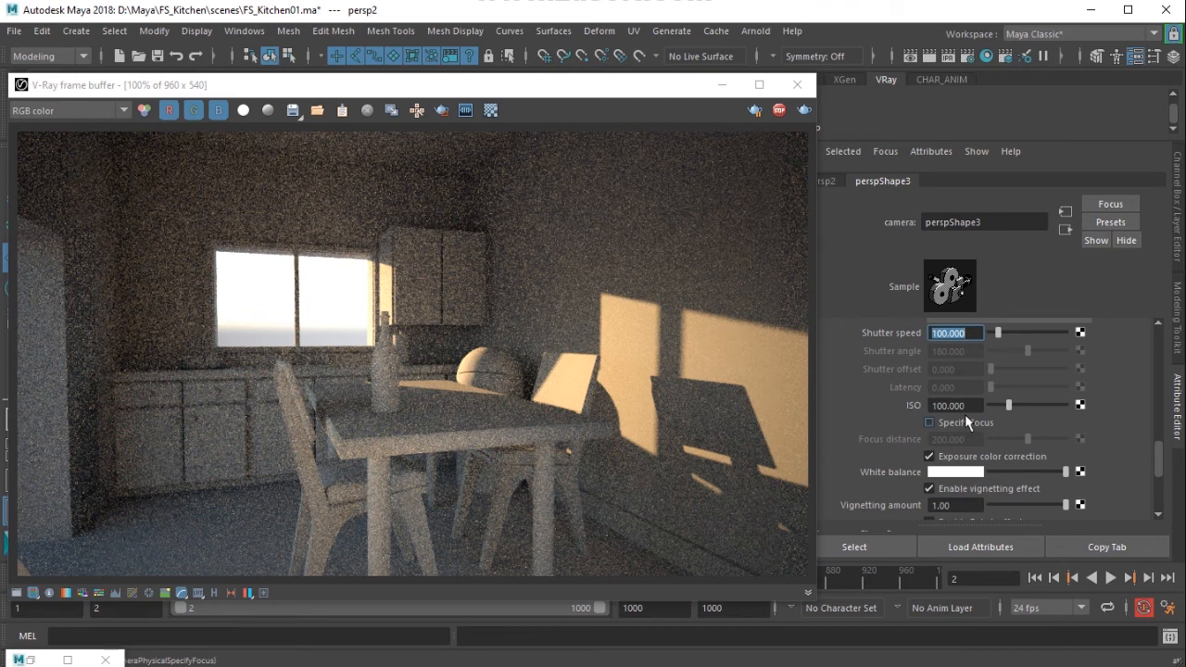
- Return the camera's shutter speed to 200 and try ISO values of 200 and 500
{"action": "type", "text": "2"}
{"action": "key", "text": "Return"}
{"action": "key", "text": "Tab"}
{"action": "type", "text": "200"}
{"action": "key", "text": "Return"}
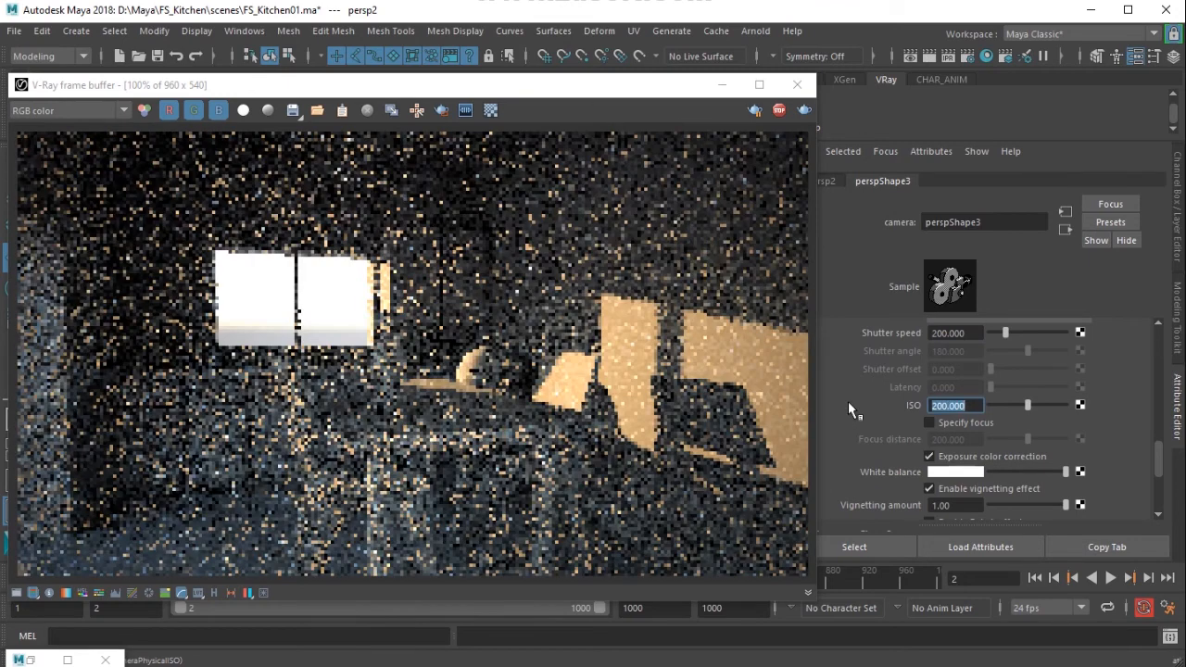
{"action": "type", "text": "500"}
{"action": "key", "text": "Return"}
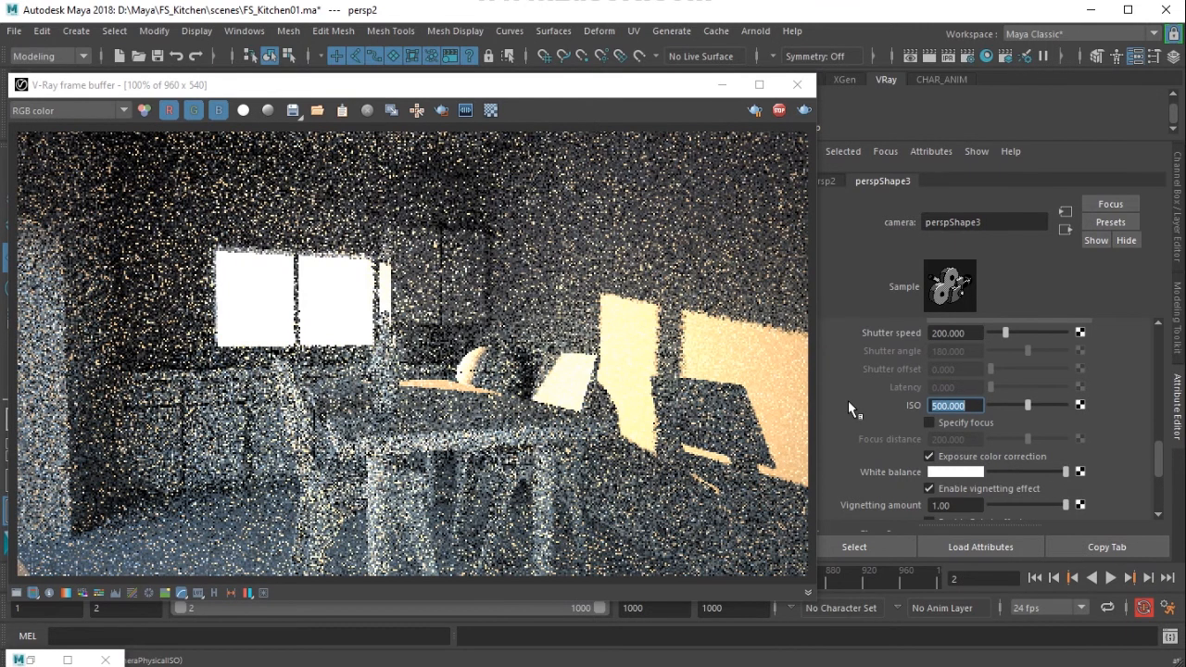
- Set the camera's ISO back to 100 and its shutter speed to 100
{"action": "type", "text": "100"}
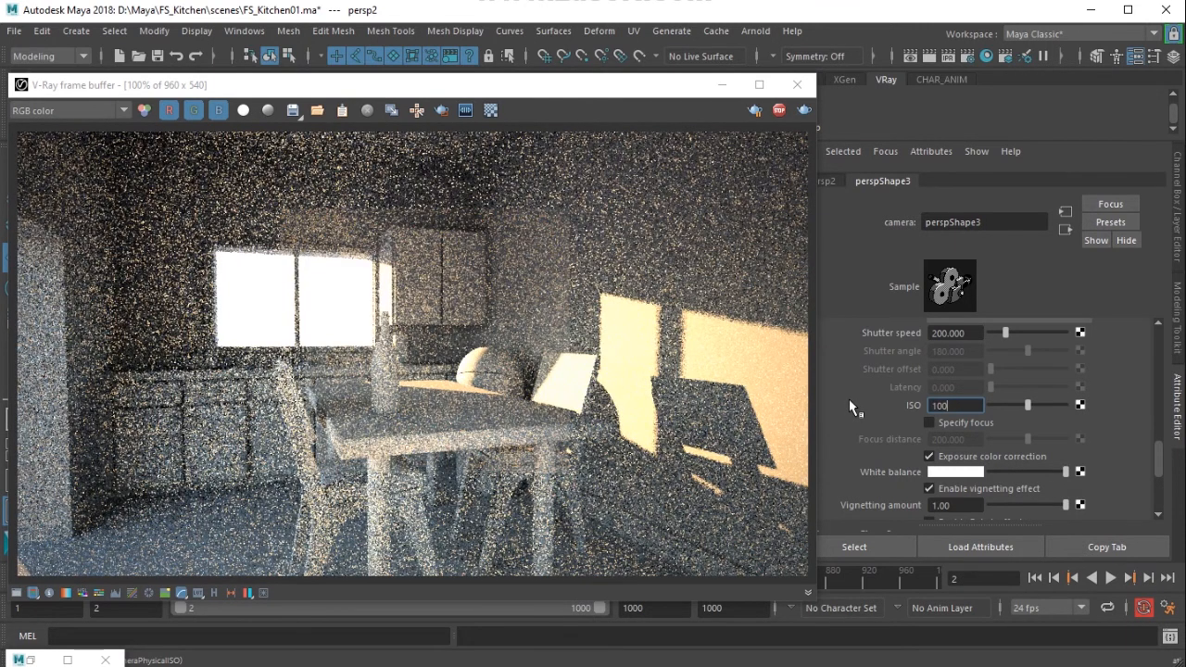
{"action": "key", "text": "Return"}
{"action": "double_click", "coordinate": [973, 333]}
{"action": "type", "text": "100"}
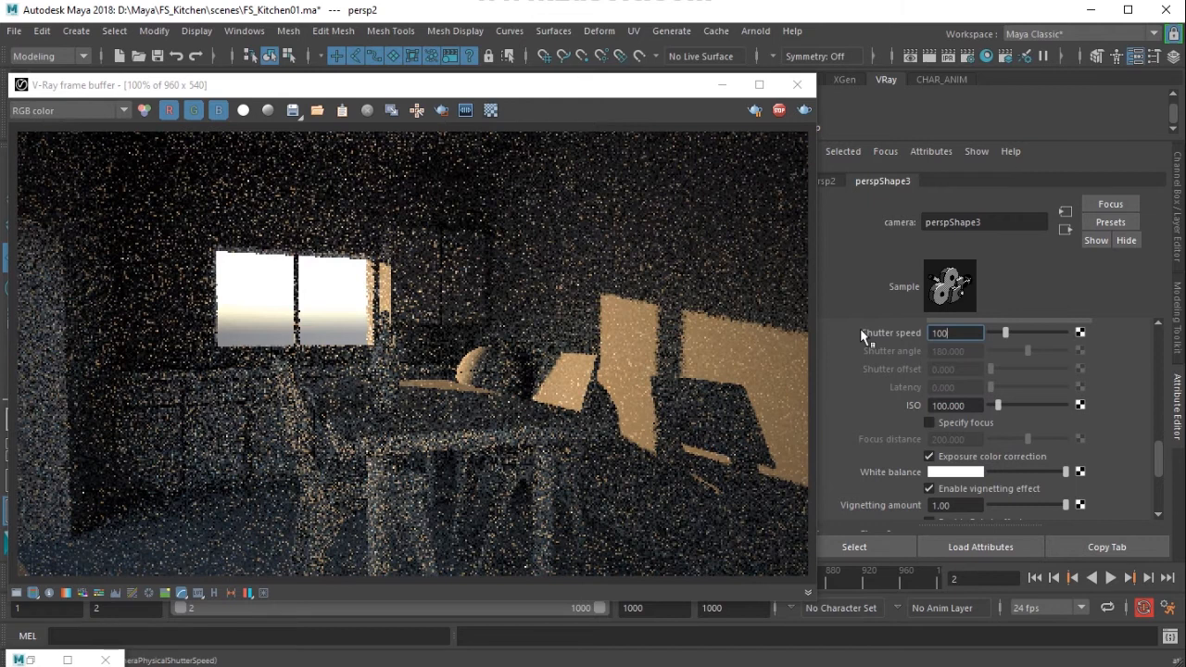
{"action": "key", "text": "Return"}
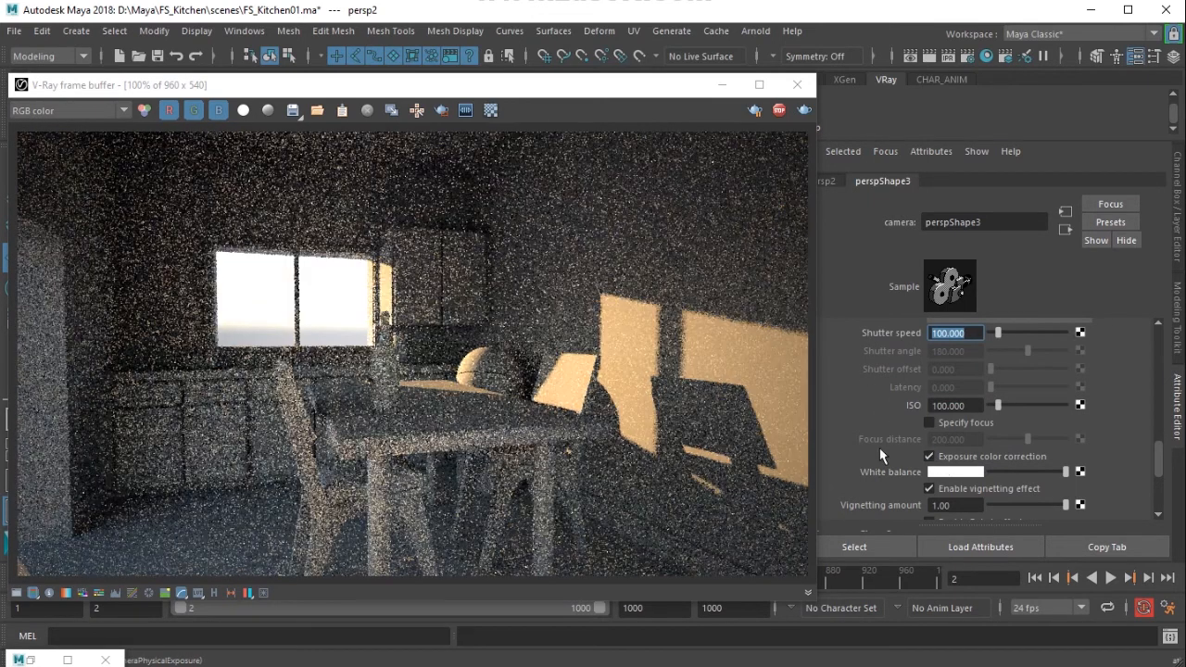
- Open the V-Ray render settings and examine the production renderer and image sampler options, including the sampler types
{"action": "left_click", "coordinate": [967, 56]}
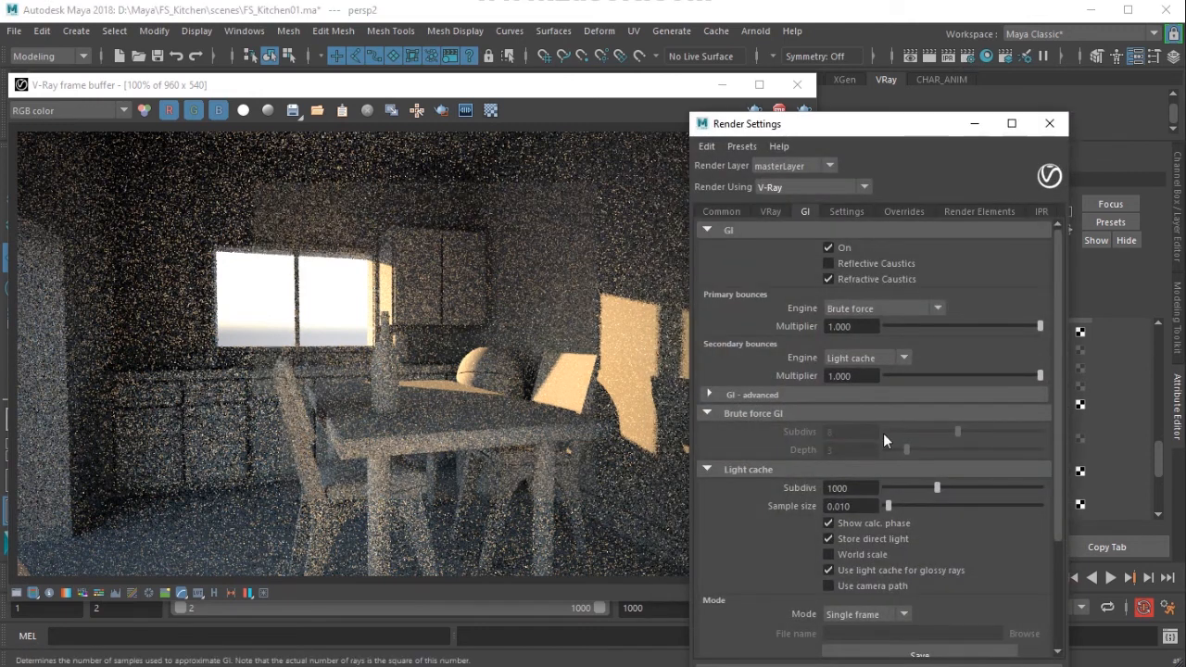
{"action": "left_click", "coordinate": [770, 211]}
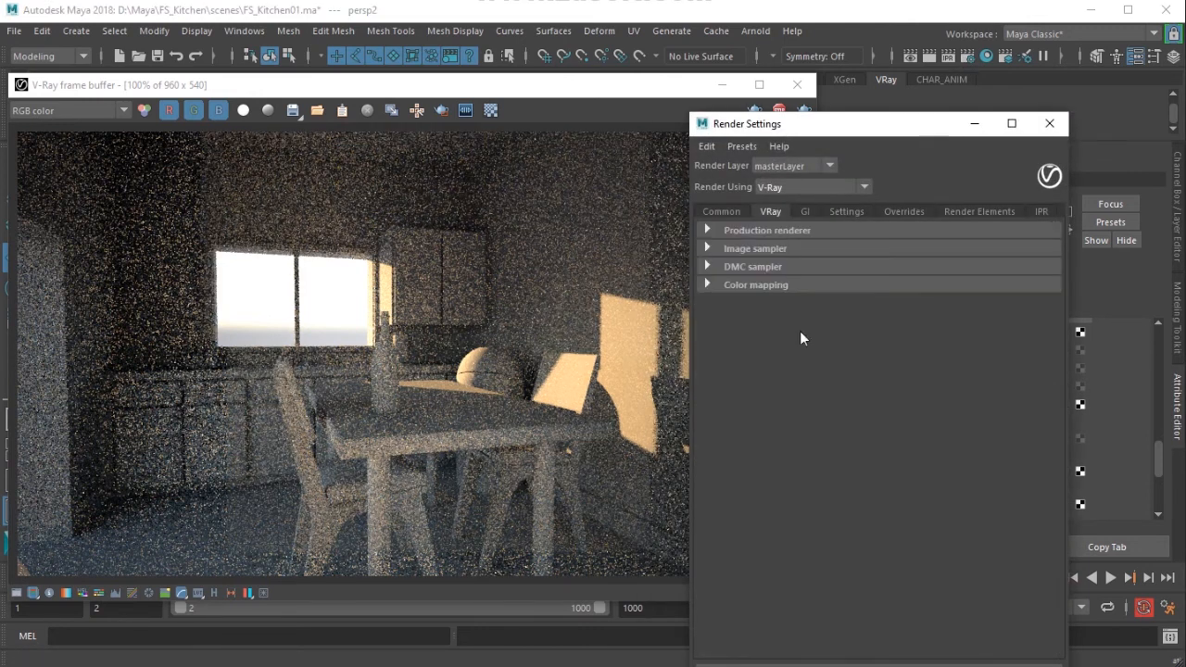
{"action": "left_click", "coordinate": [759, 229]}
{"action": "left_click", "coordinate": [759, 267]}
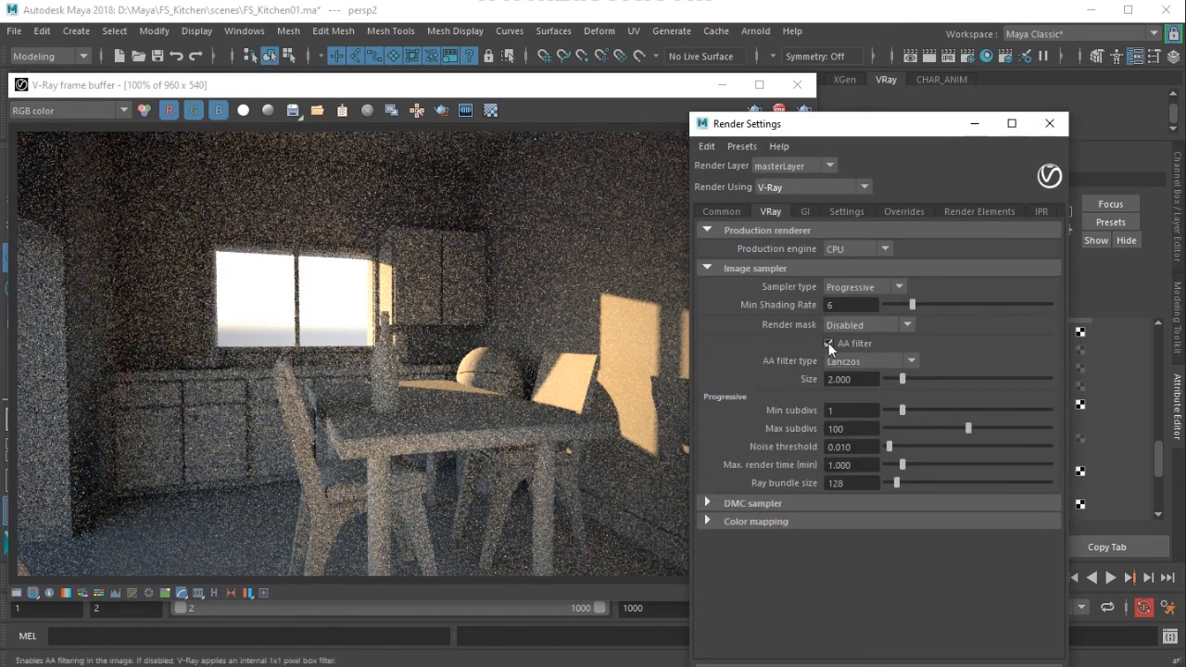
{"action": "left_click", "coordinate": [863, 290]}
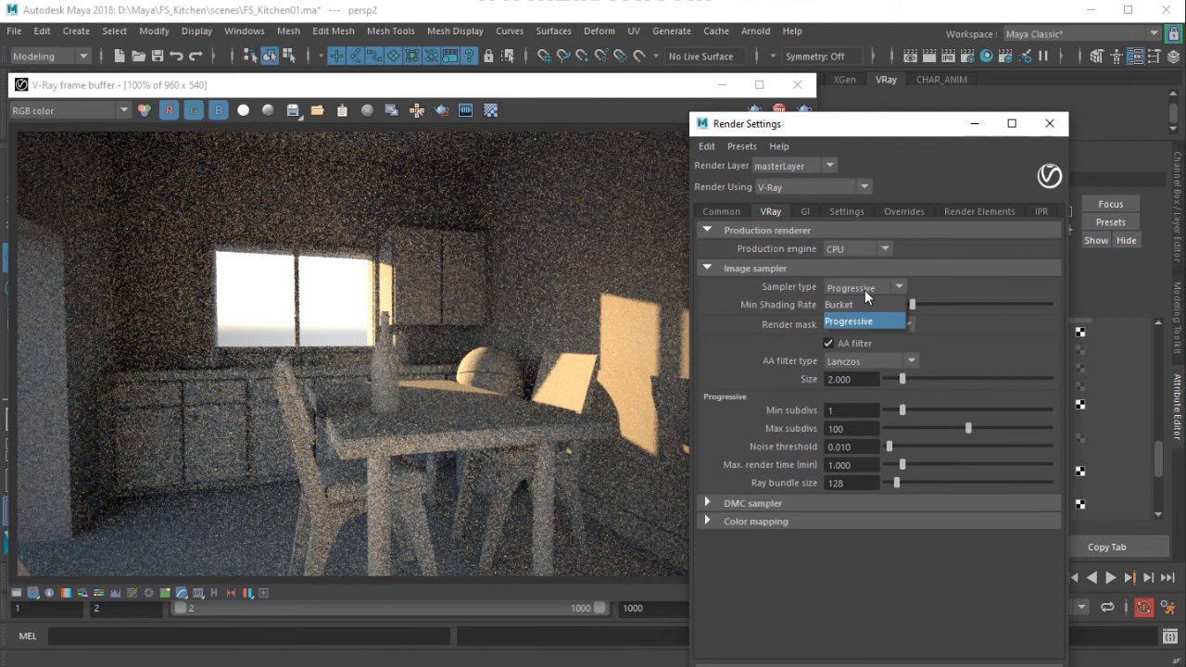
{"action": "left_click", "coordinate": [864, 290]}
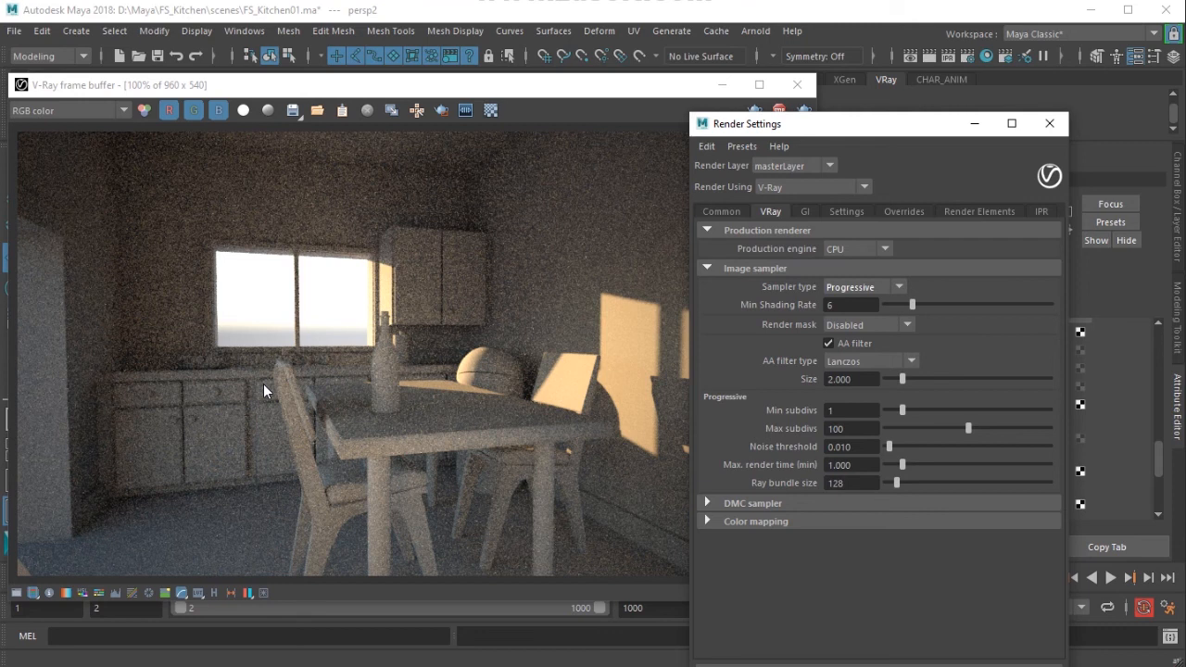
- Switch the image sampler type to Bucket and start a production render of the kitchen
{"action": "left_click", "coordinate": [478, 94]}
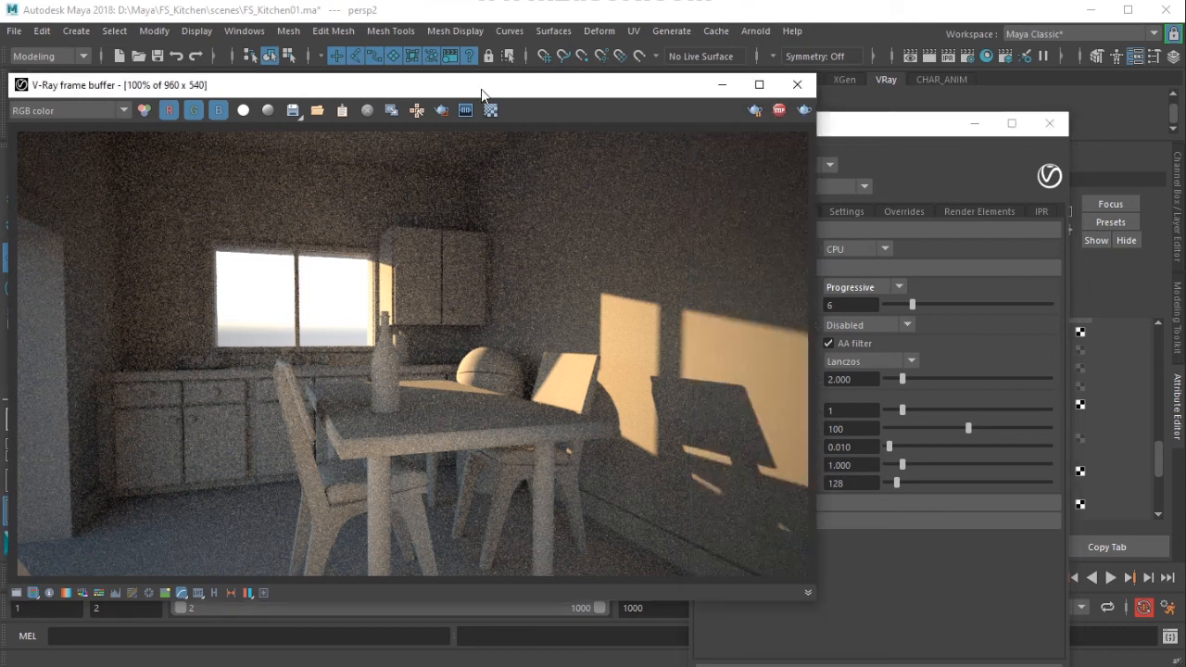
{"action": "left_click", "coordinate": [843, 123]}
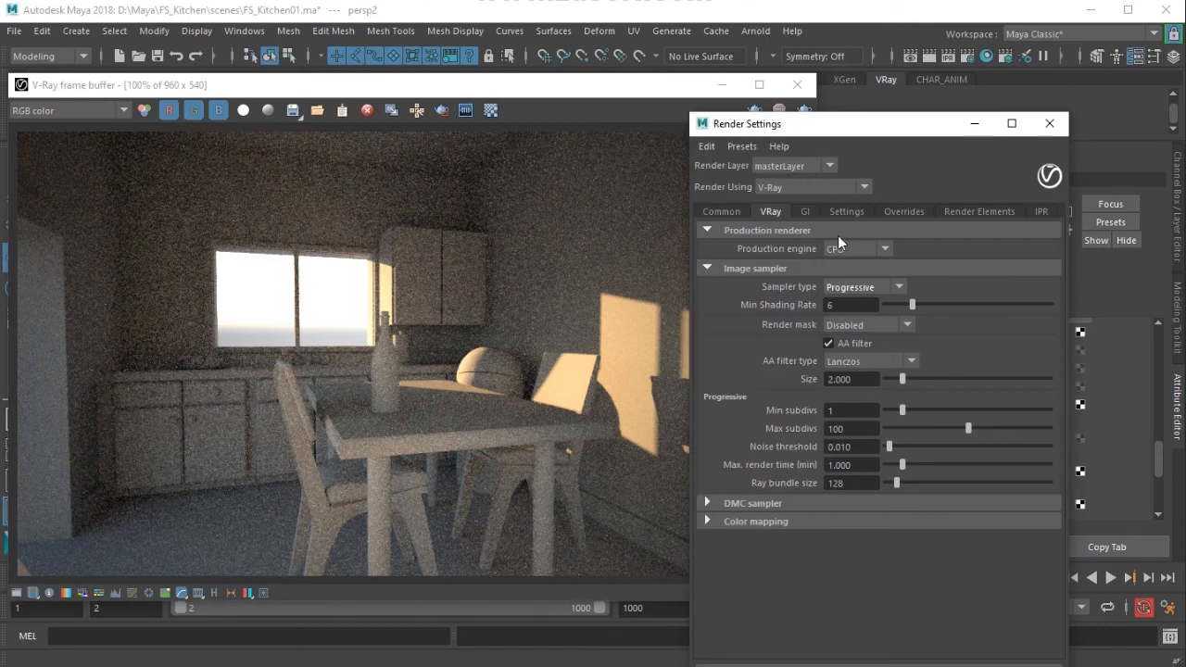
{"action": "left_click", "coordinate": [856, 288]}
{"action": "left_click", "coordinate": [855, 301]}
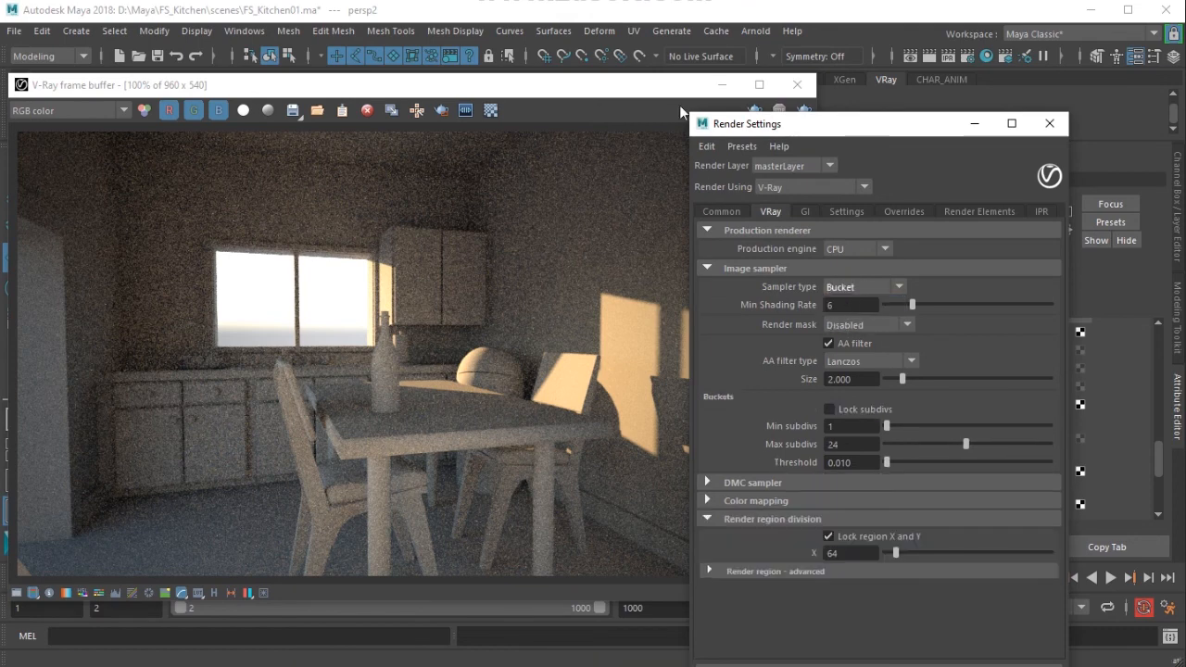
{"action": "left_click", "coordinate": [731, 111]}
{"action": "left_click", "coordinate": [805, 111]}
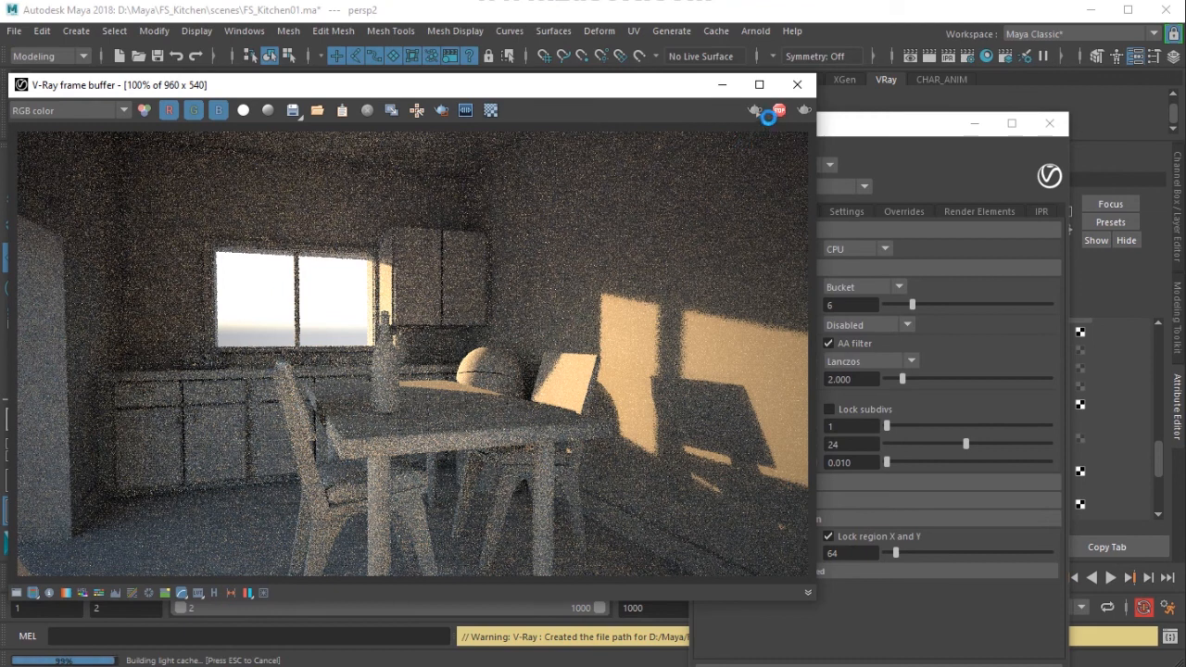
- Set the image sampler type back to Progressive, move the render settings clear of the image and render the kitchen again
{"action": "left_click", "coordinate": [877, 127]}
{"action": "left_click_drag", "start_coordinate": [876, 127], "coordinate": [792, 76]}
{"action": "left_click", "coordinate": [808, 234]}
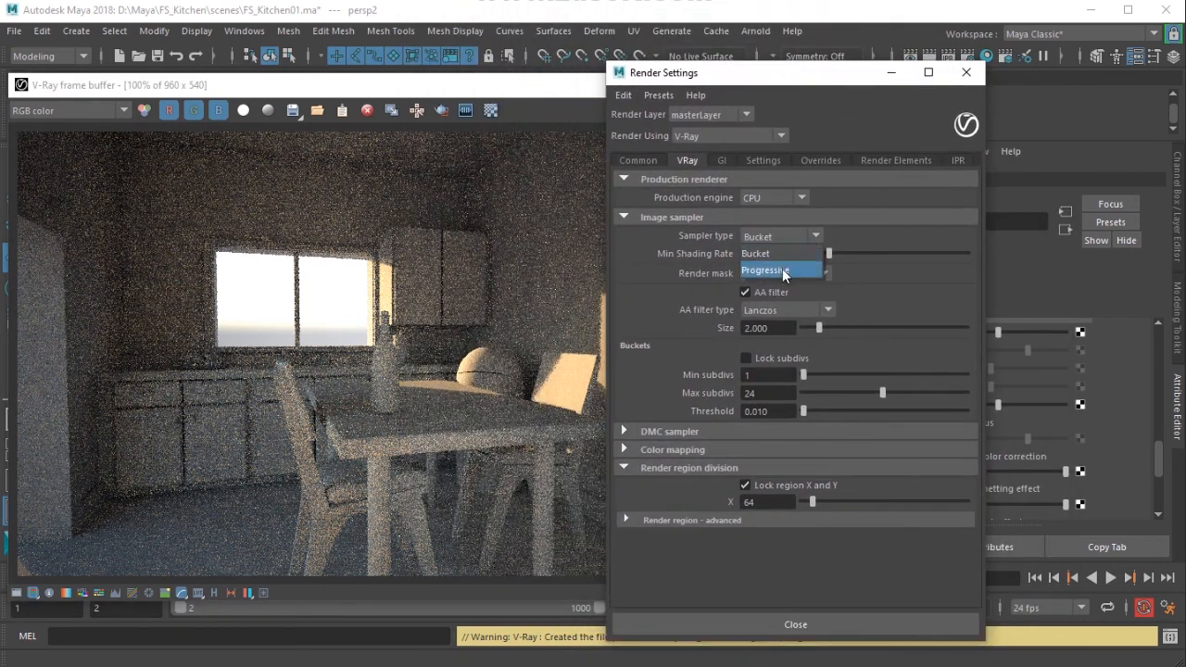
{"action": "left_click", "coordinate": [782, 268]}
{"action": "left_click_drag", "start_coordinate": [782, 84], "coordinate": [950, 102]}
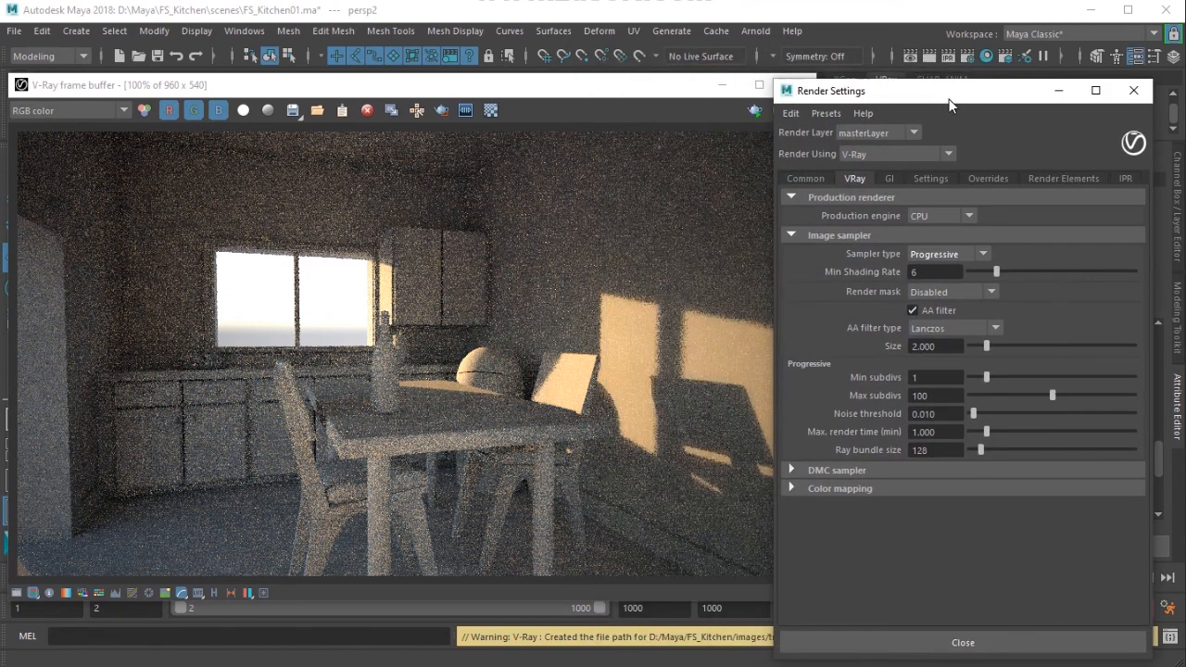
{"action": "left_click", "coordinate": [648, 96]}
{"action": "left_click", "coordinate": [801, 111]}
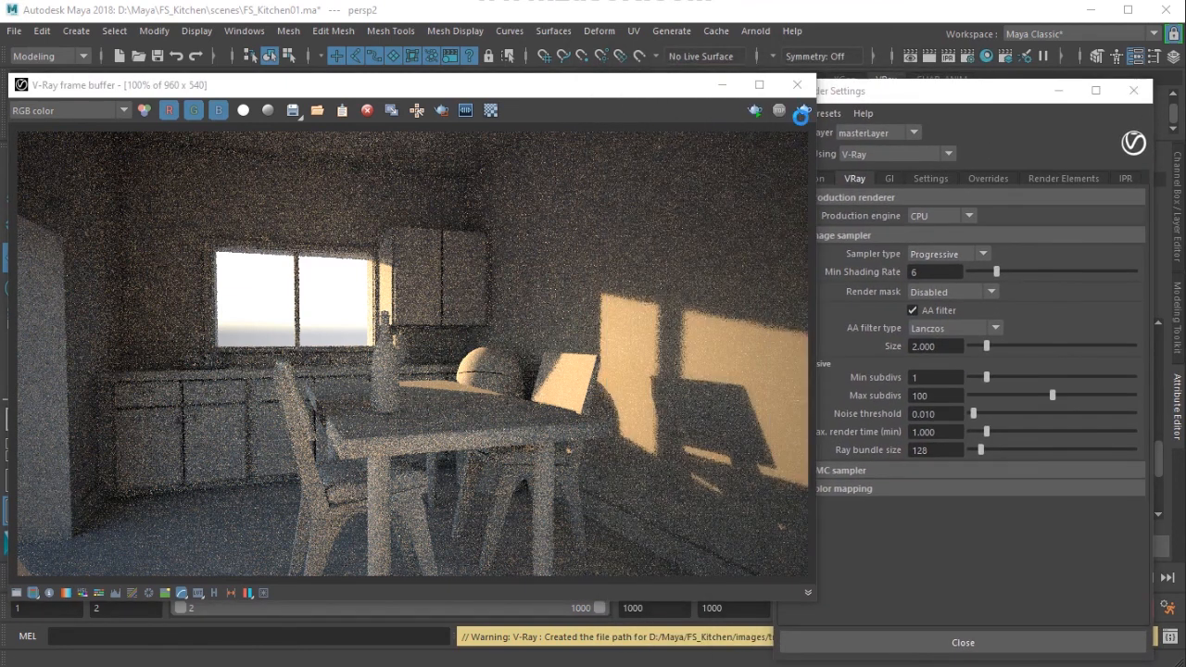